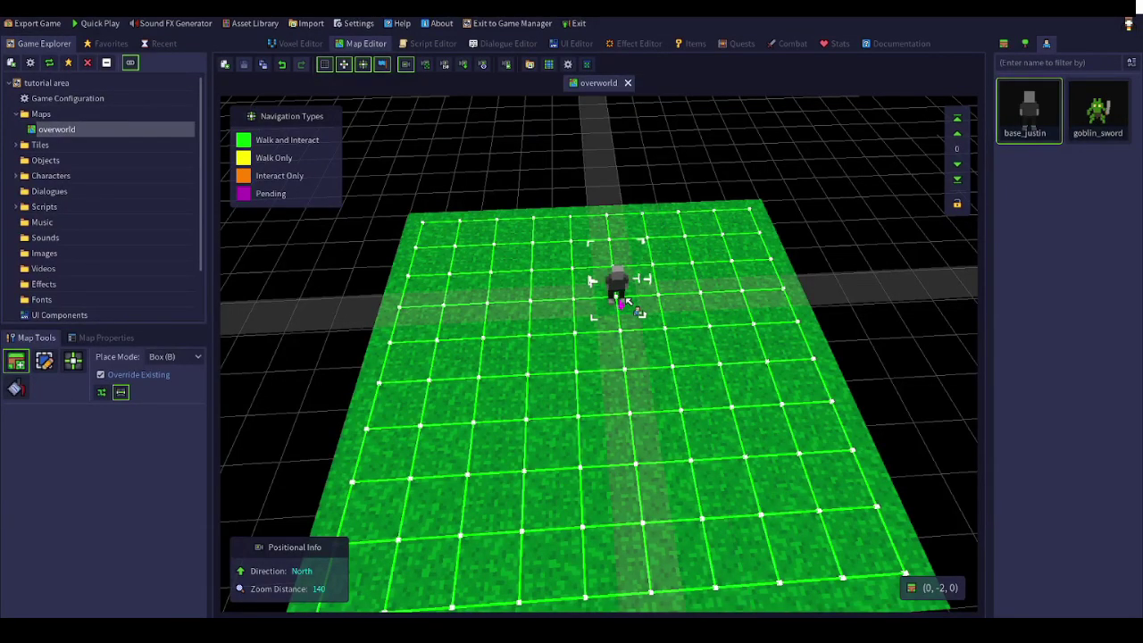
Delete base_justin and place a goblin_sword on the top row of the overworld grass grid
key("Delete")
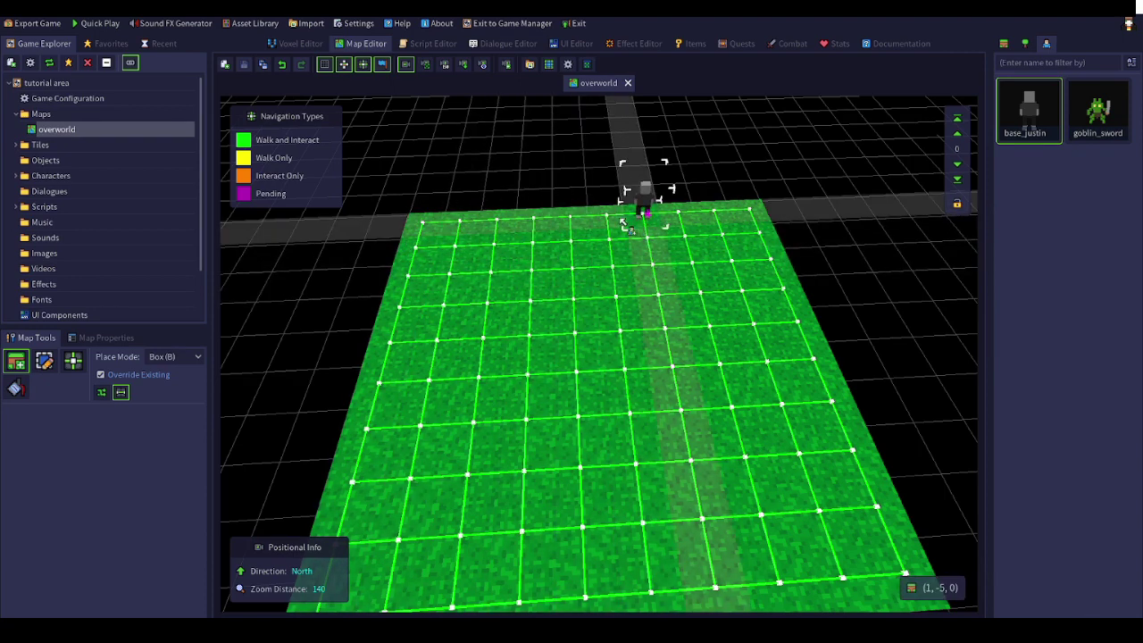
left_click(602, 239)
left_click(1098, 111)
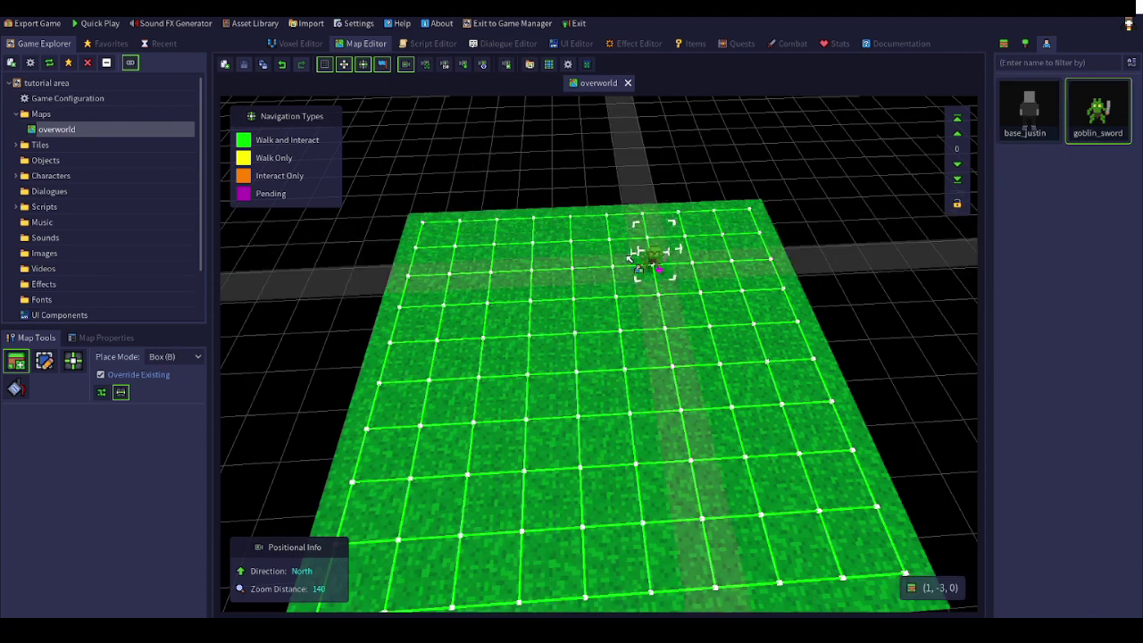
scroll(616, 260, "up", 2)
scroll(616, 259, "up", 1)
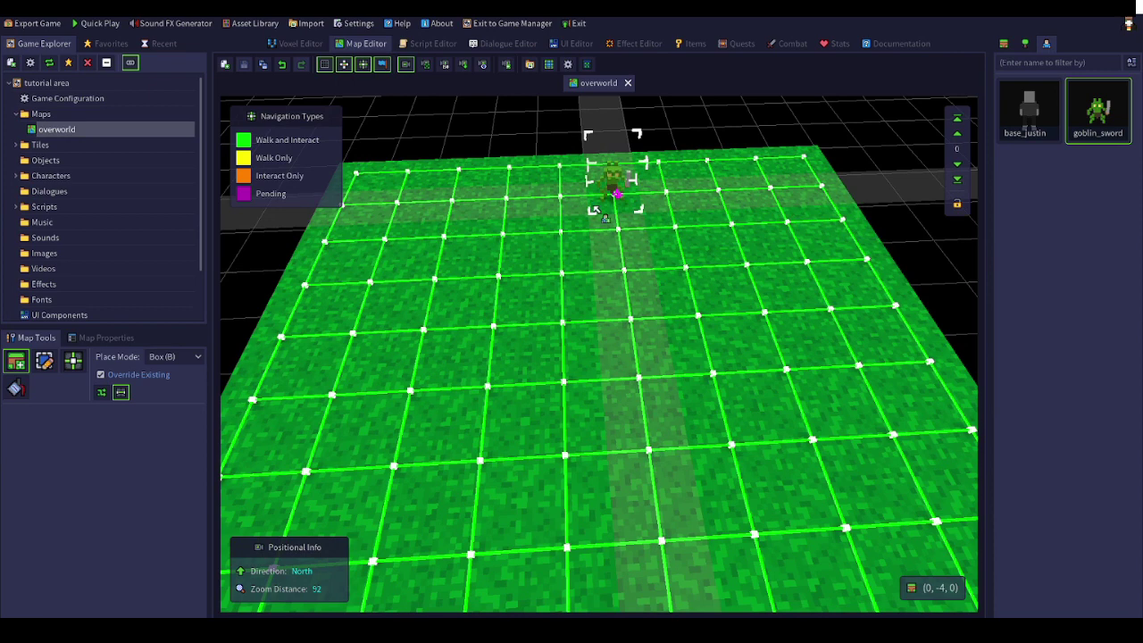
left_click(601, 206)
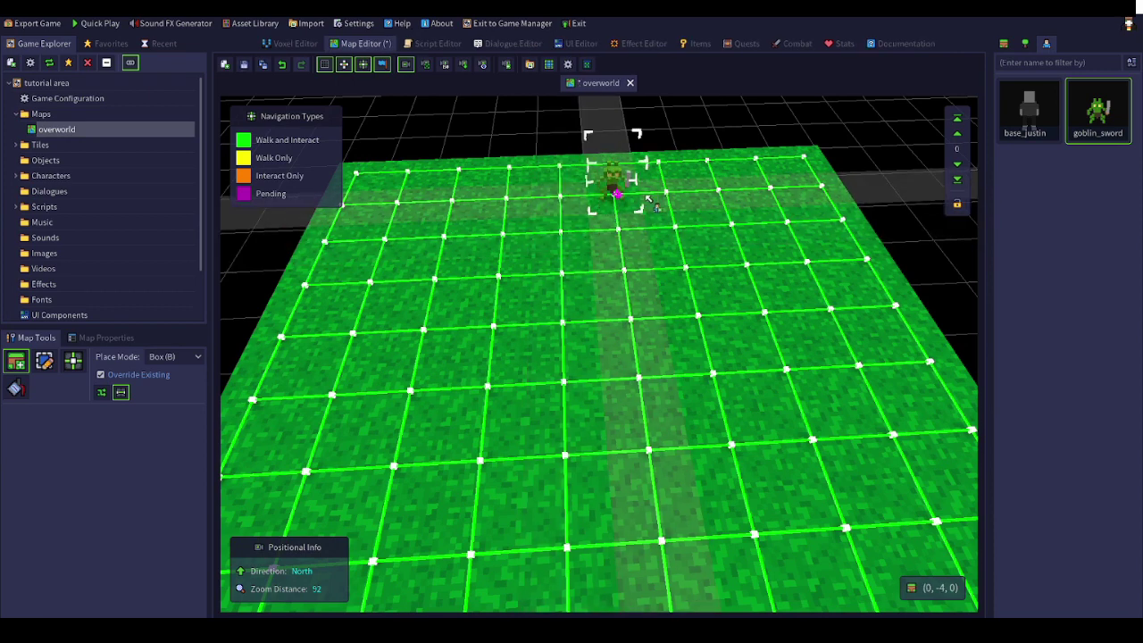
left_click(1026, 45)
left_click(1043, 47)
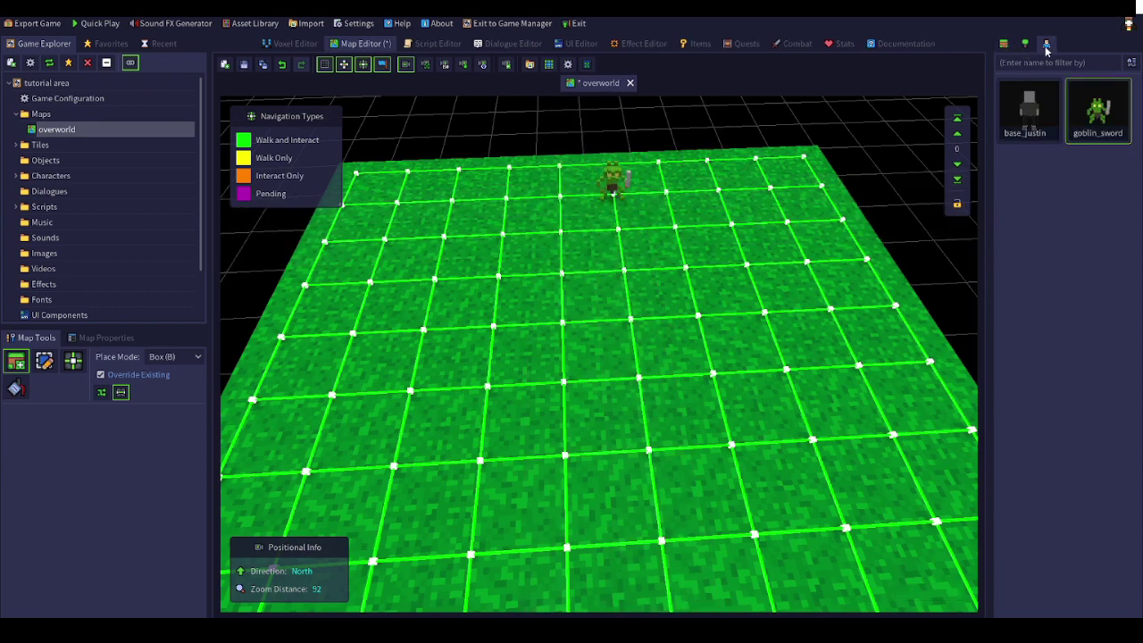
In the Voxel Editor, start a new Character resource, then cancel it
left_click(295, 43)
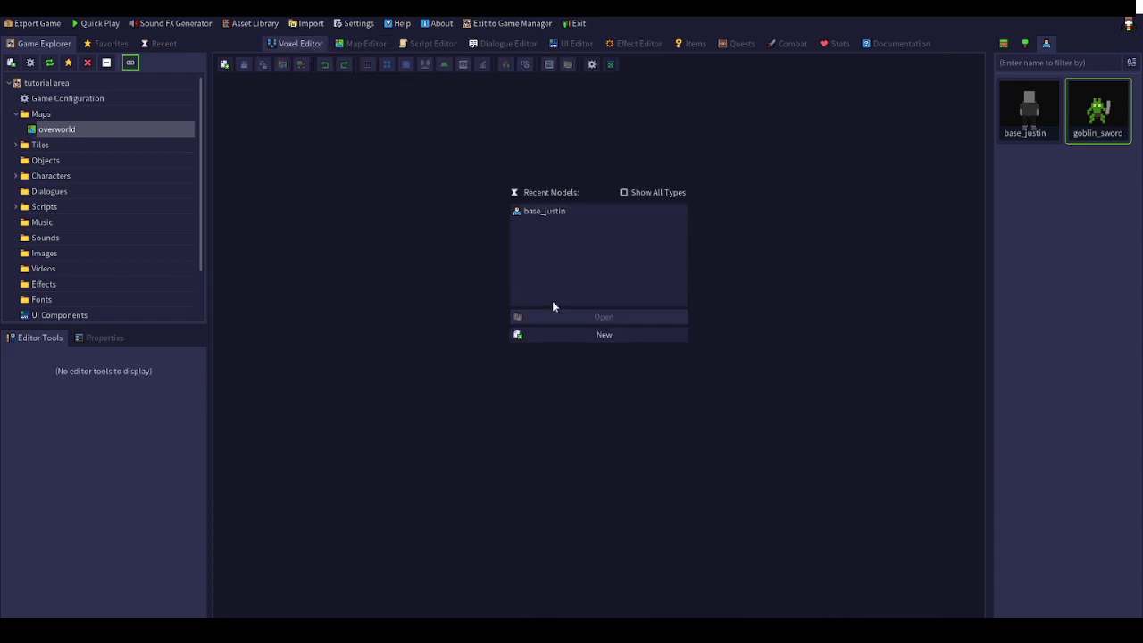
left_click(570, 334)
left_click(542, 285)
left_click(516, 328)
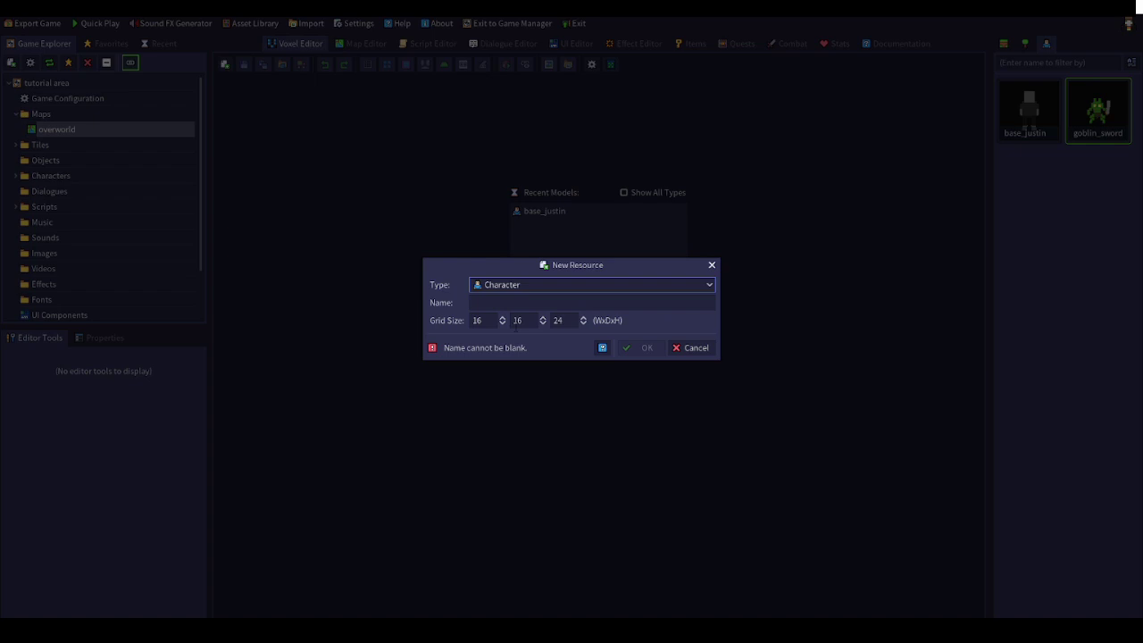
left_click(692, 348)
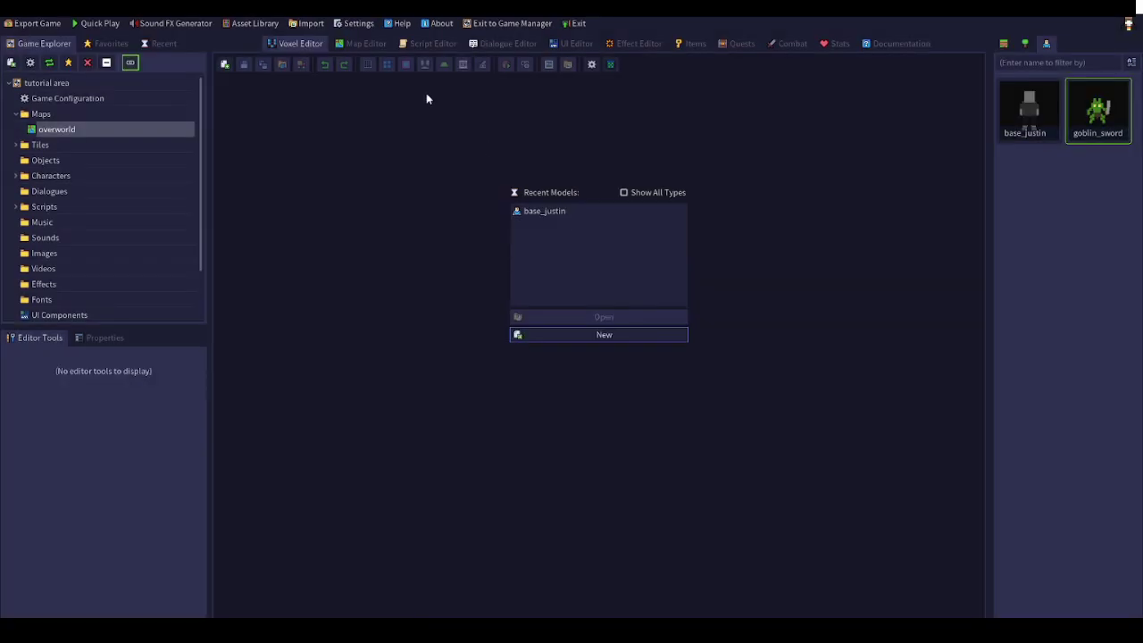
Back in the Map Editor, pick the Select tool and glance at the Script and Dialogue editors
left_click(366, 44)
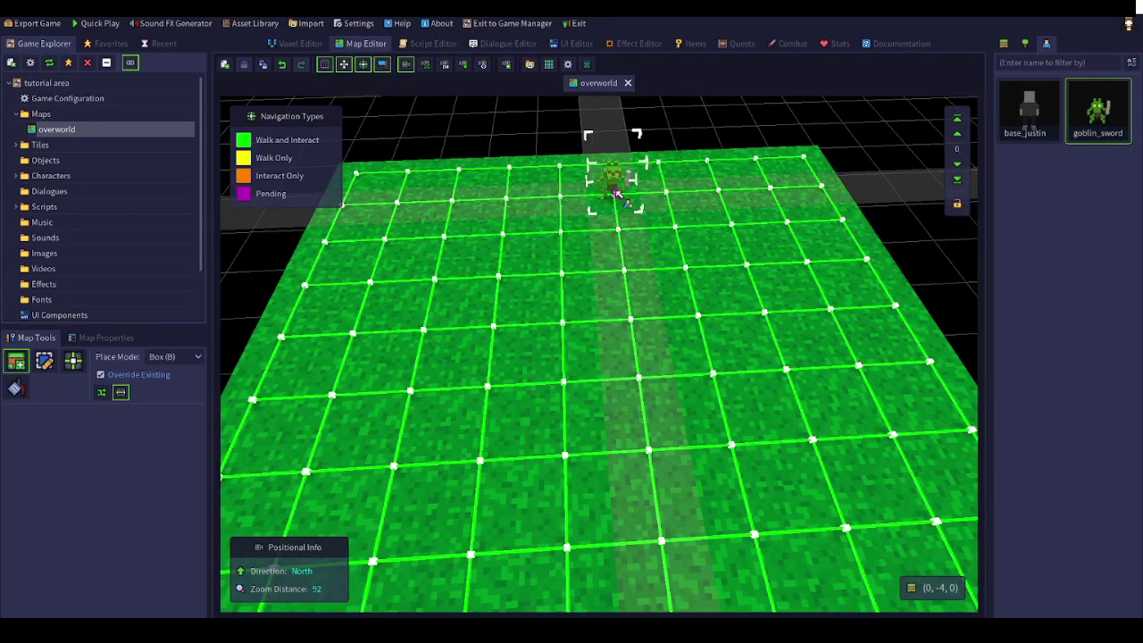
left_click(43, 360)
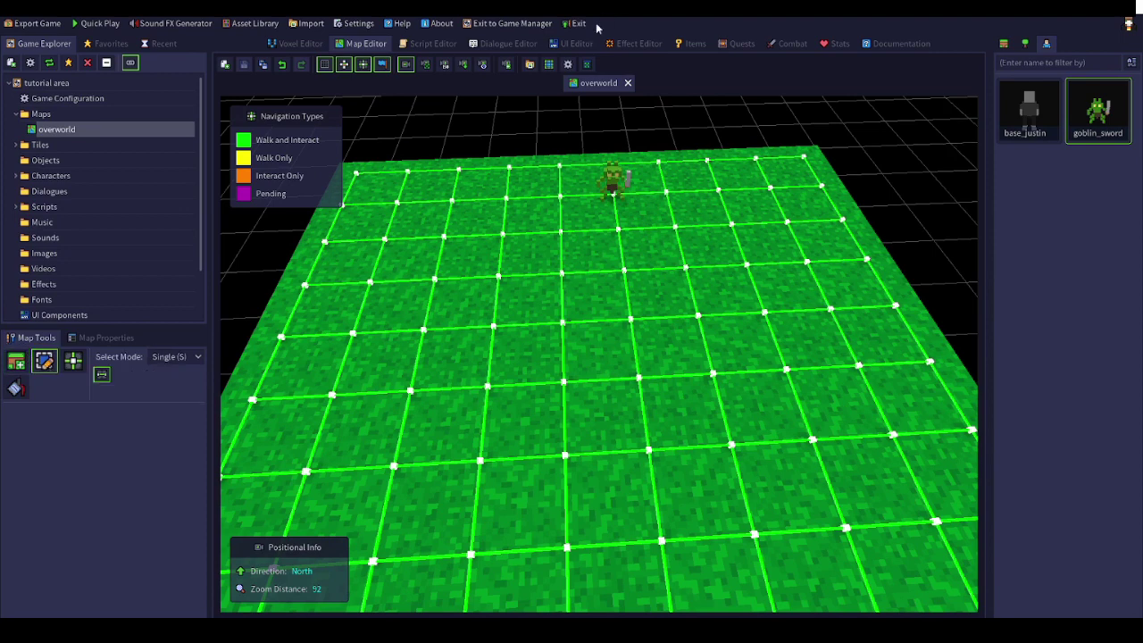
left_click(433, 43)
left_click(488, 42)
left_click(366, 43)
Create a new dialogue named 'Goblin Sword', which becomes Goblin Sword #1
left_click(488, 45)
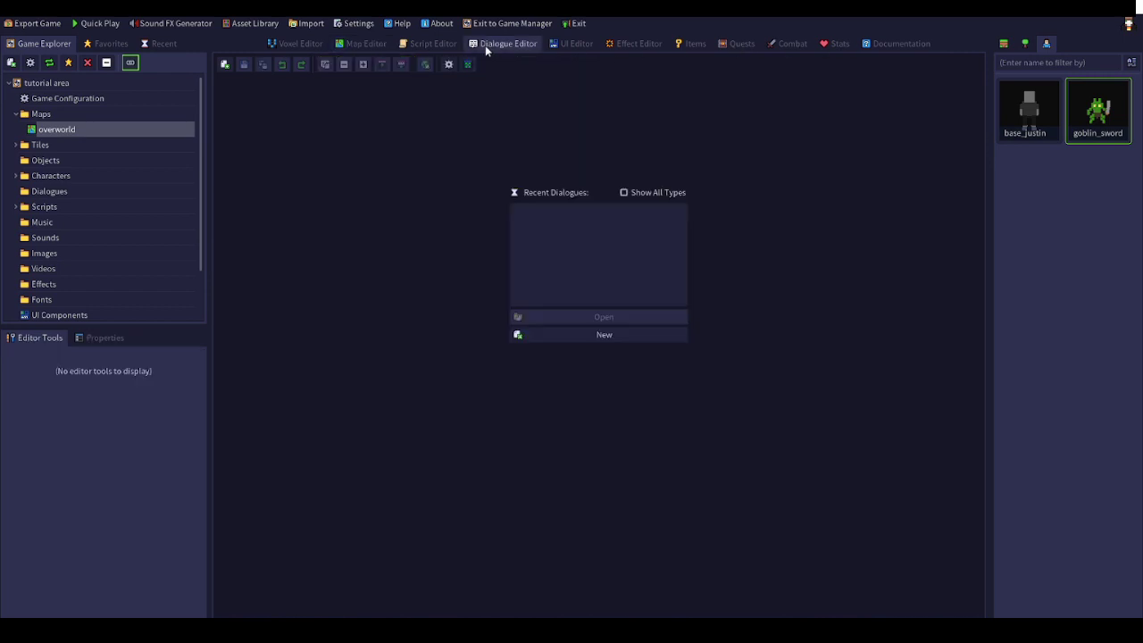
left_click(604, 335)
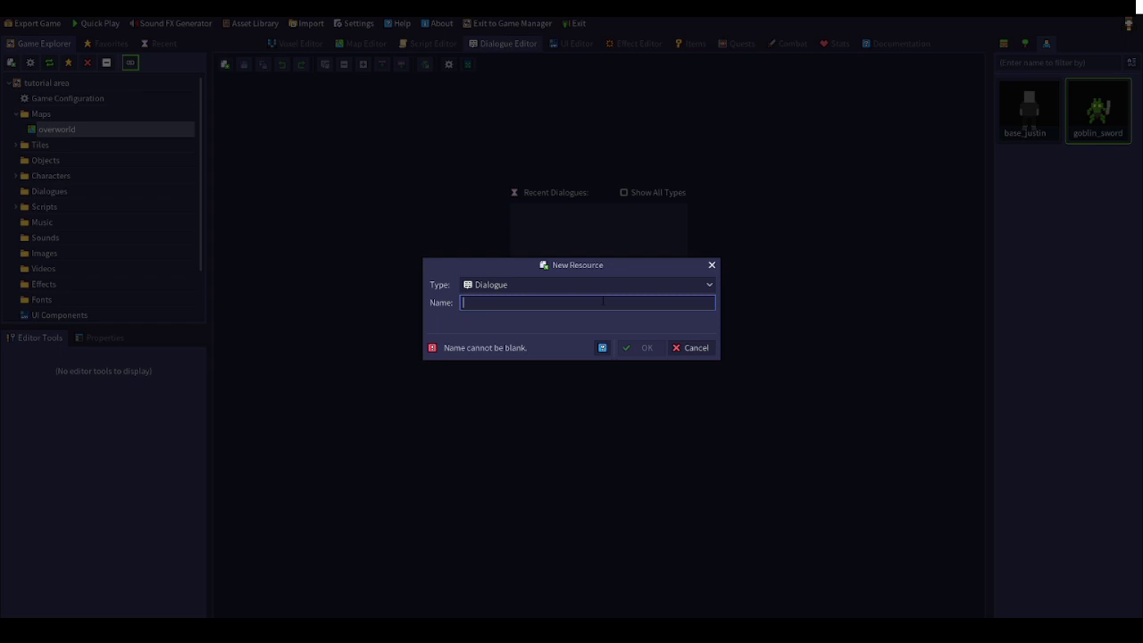
type("Gobli")
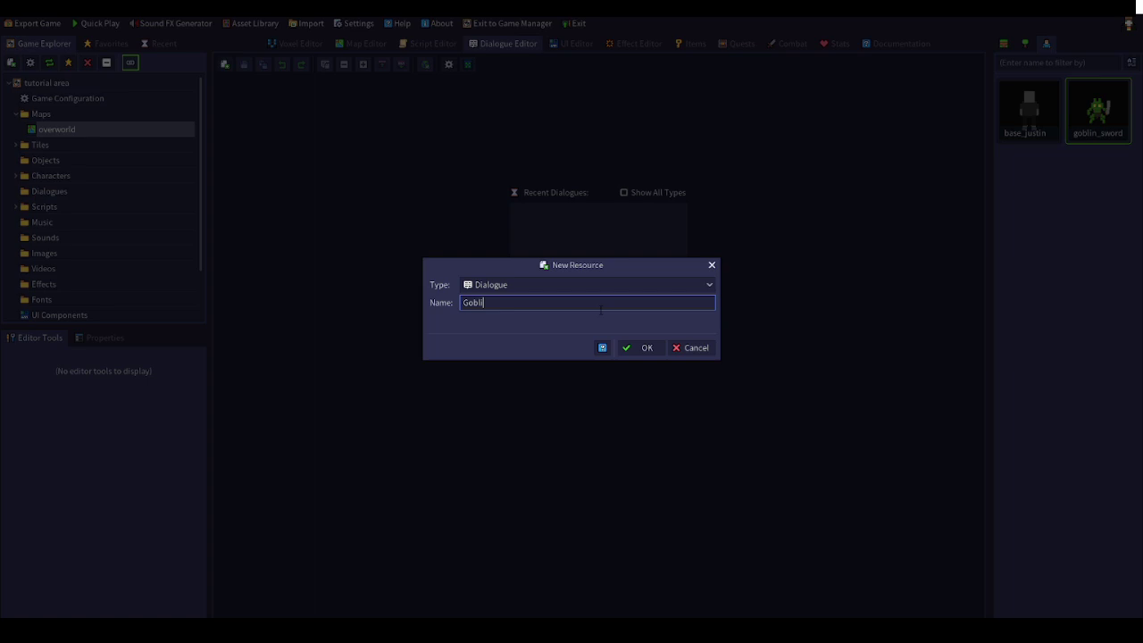
type("n Sword #1")
left_click(638, 349)
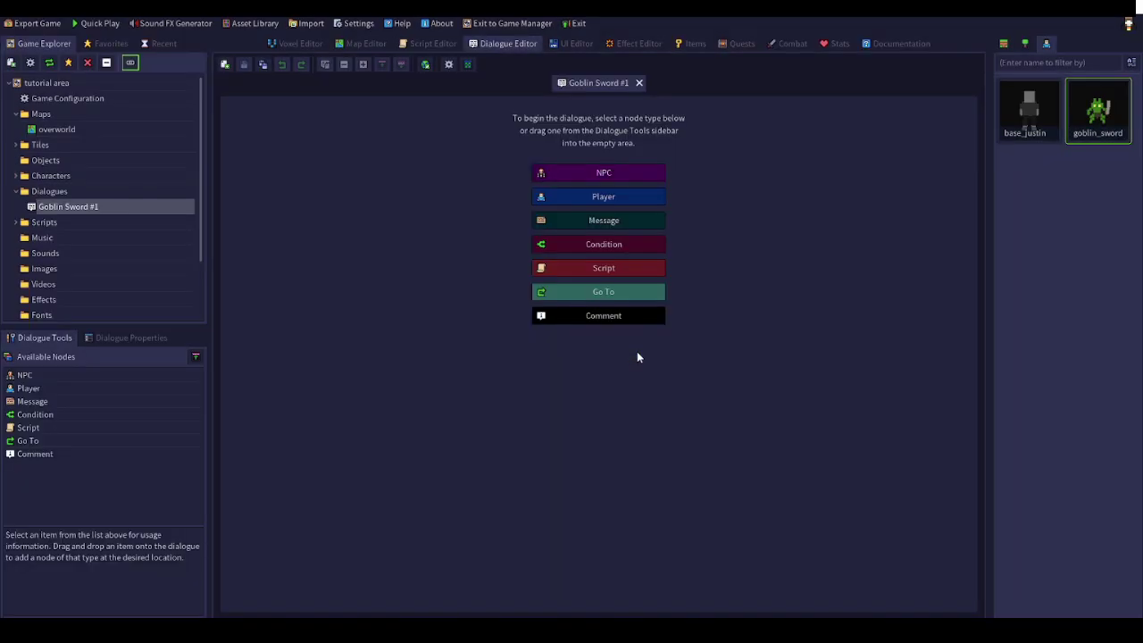
Add an NPC node to Section 1 with the line 'I dont like you'
left_click(602, 183)
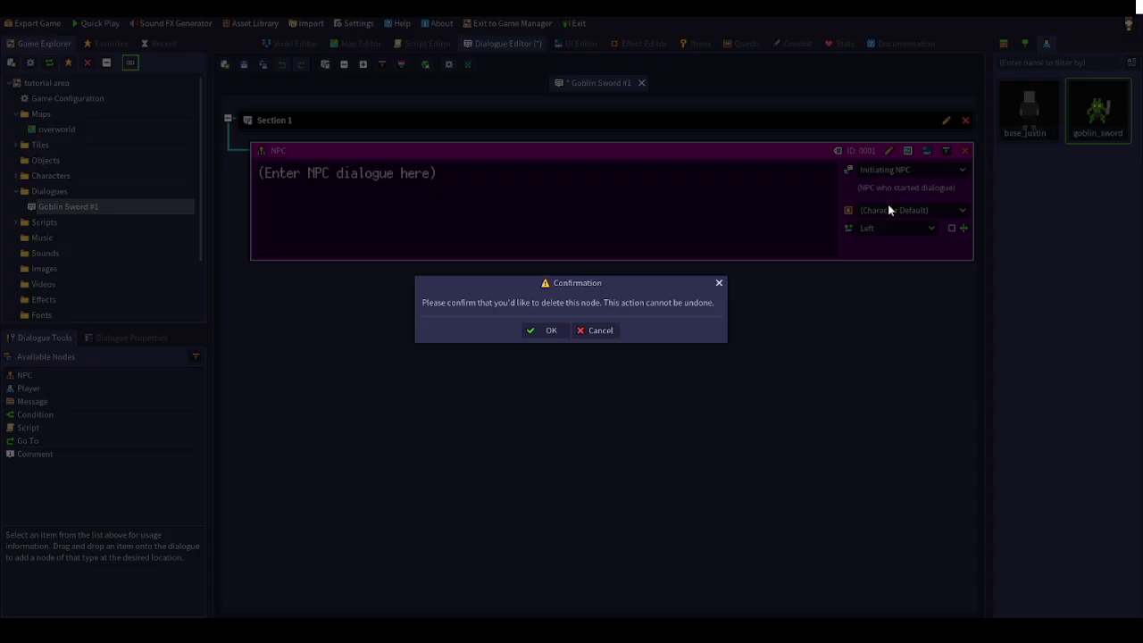
left_click(964, 151)
left_click(545, 330)
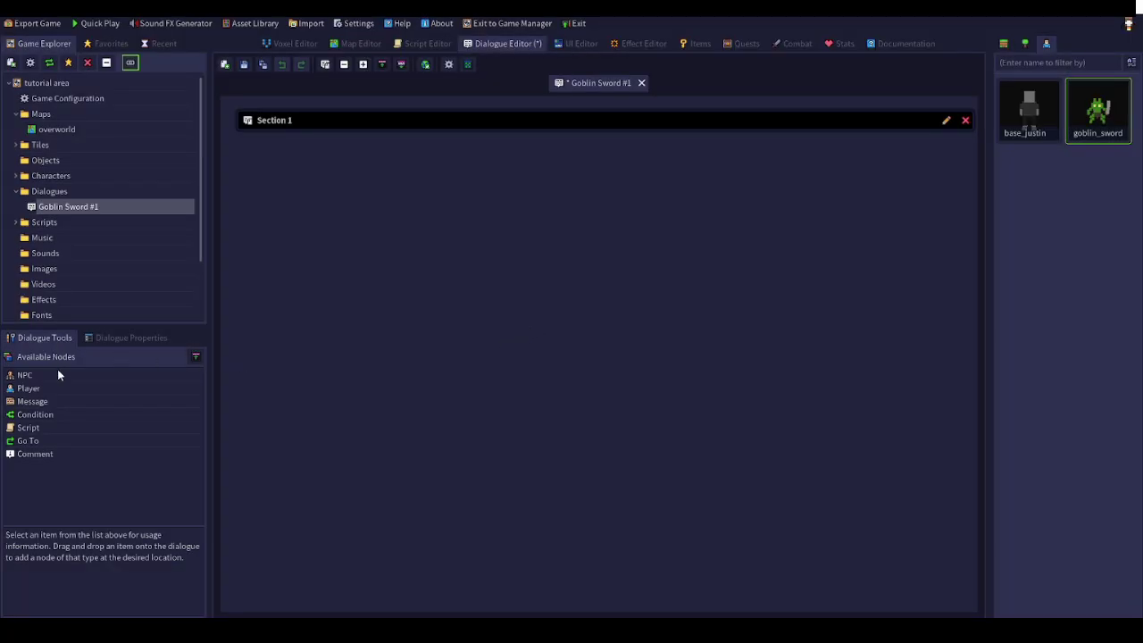
left_click_drag(57, 372, 444, 247)
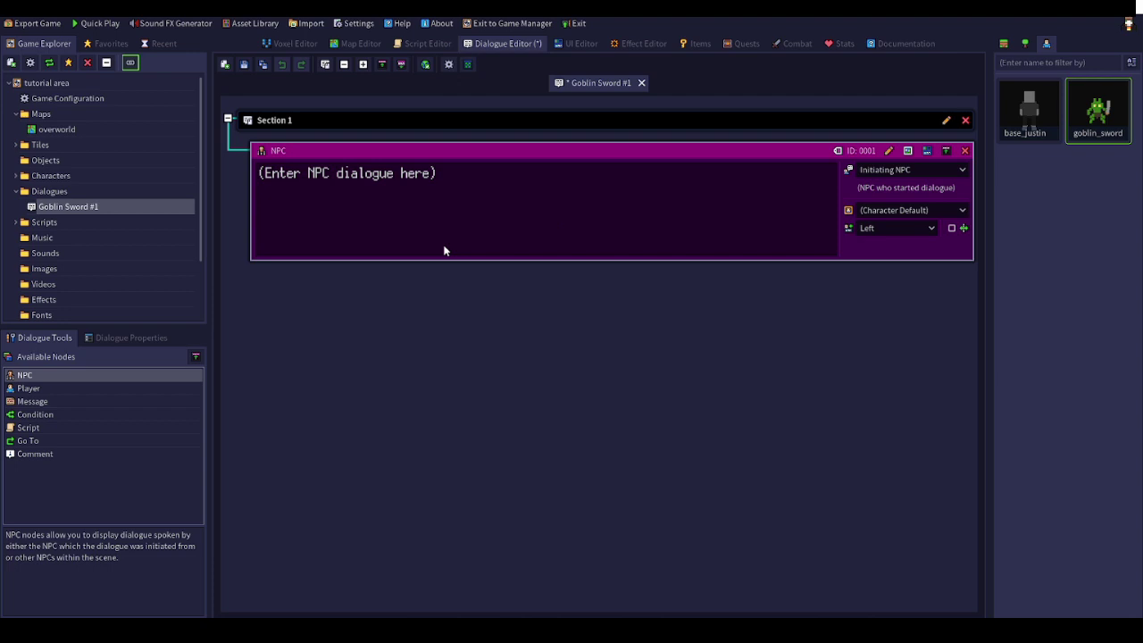
left_click(527, 198)
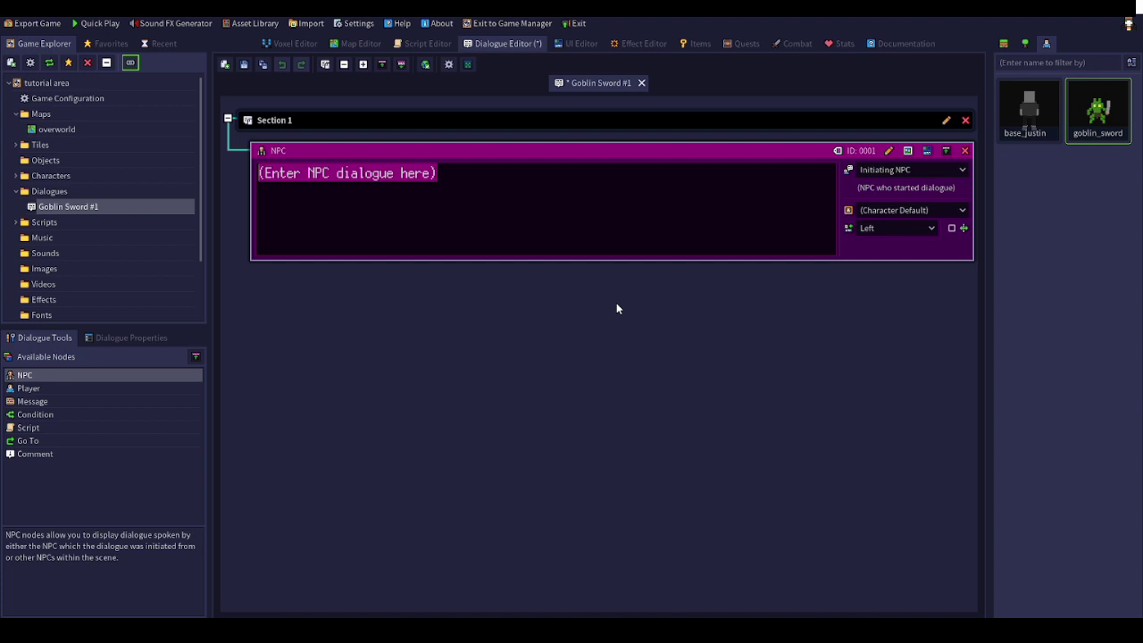
type("I dont like yo")
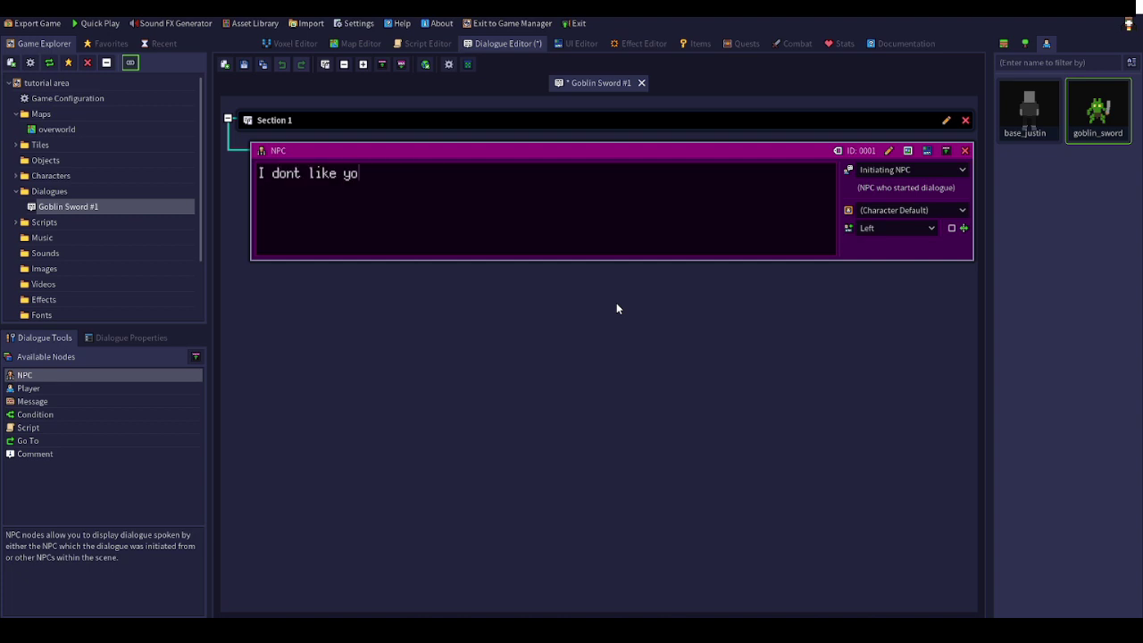
type("u")
Add a Player reply below it reading 'No you'
left_click_drag(67, 389, 403, 332)
left_click(518, 323)
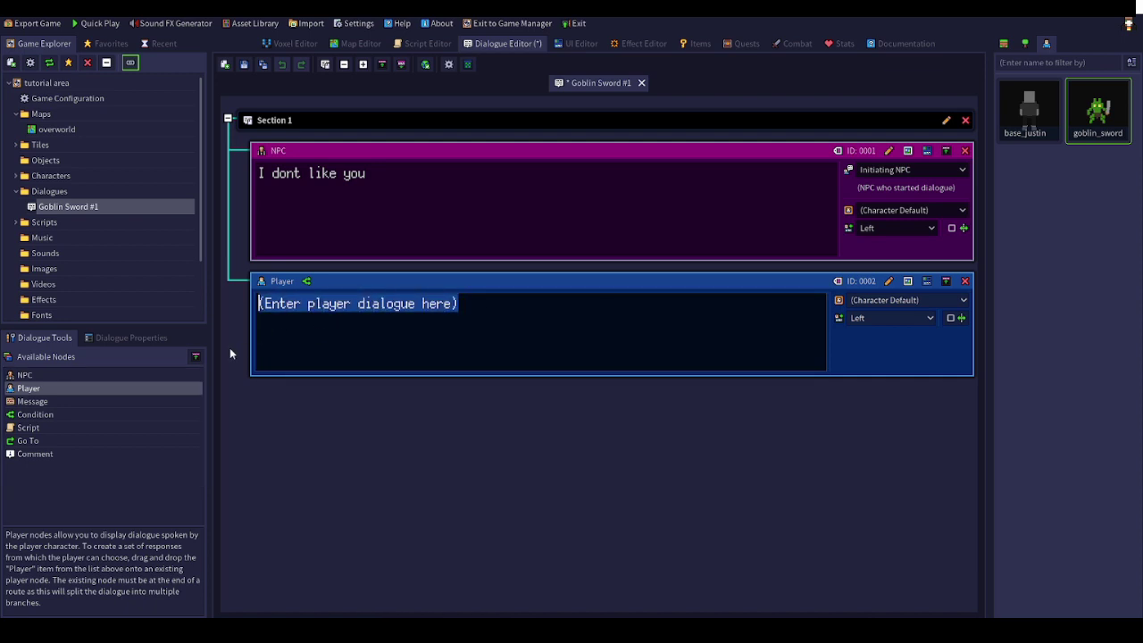
type("No ")
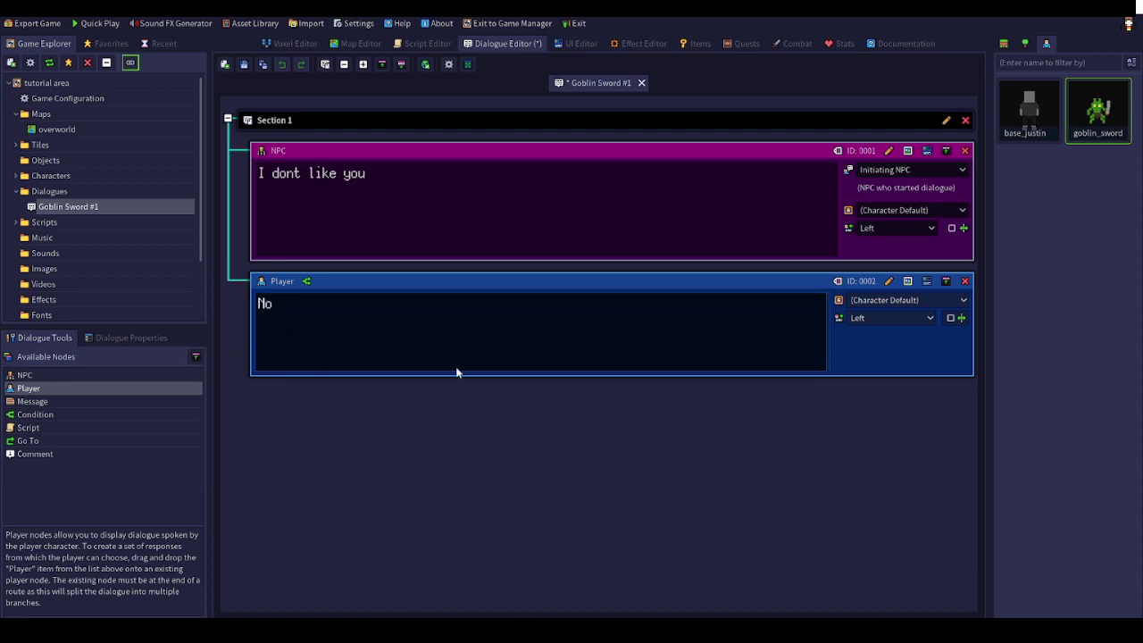
type("you")
Add a second choice and set the choices to 'I love you' and 'Screw you'
left_click_drag(75, 388, 500, 356)
scroll(568, 442, "down", 1)
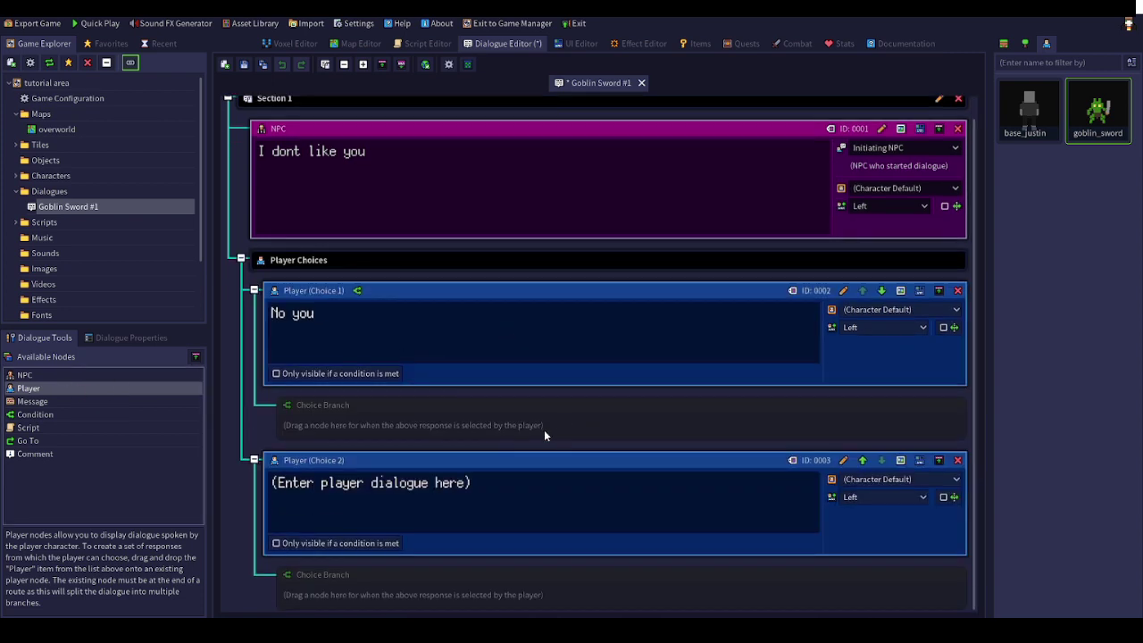
left_click(472, 483)
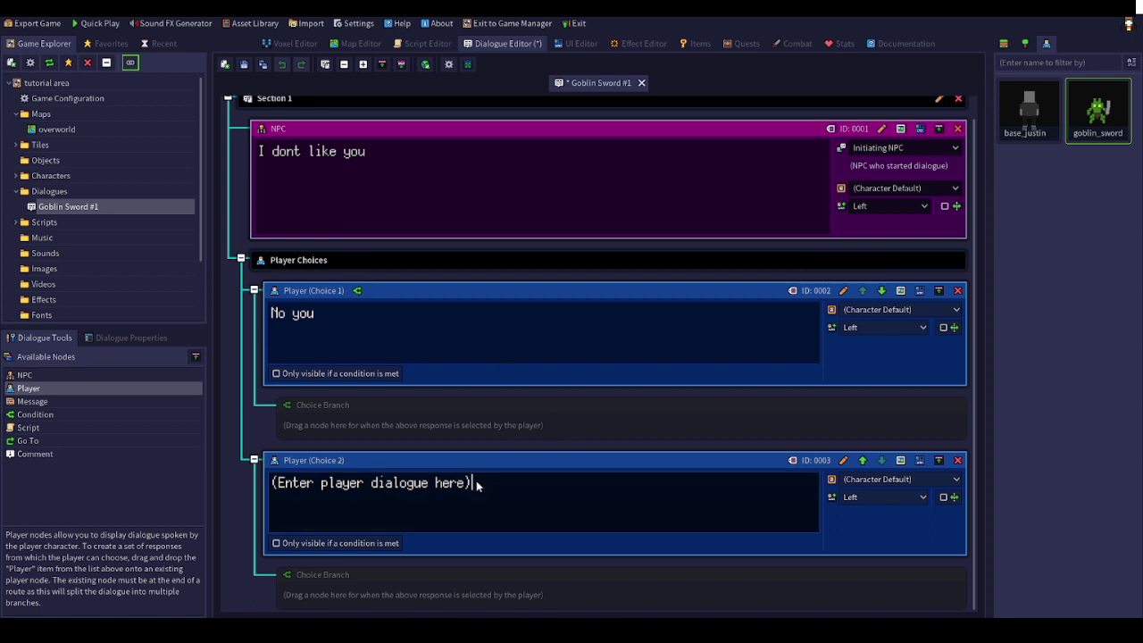
left_click_drag(472, 482, 262, 508)
type("Screw you")
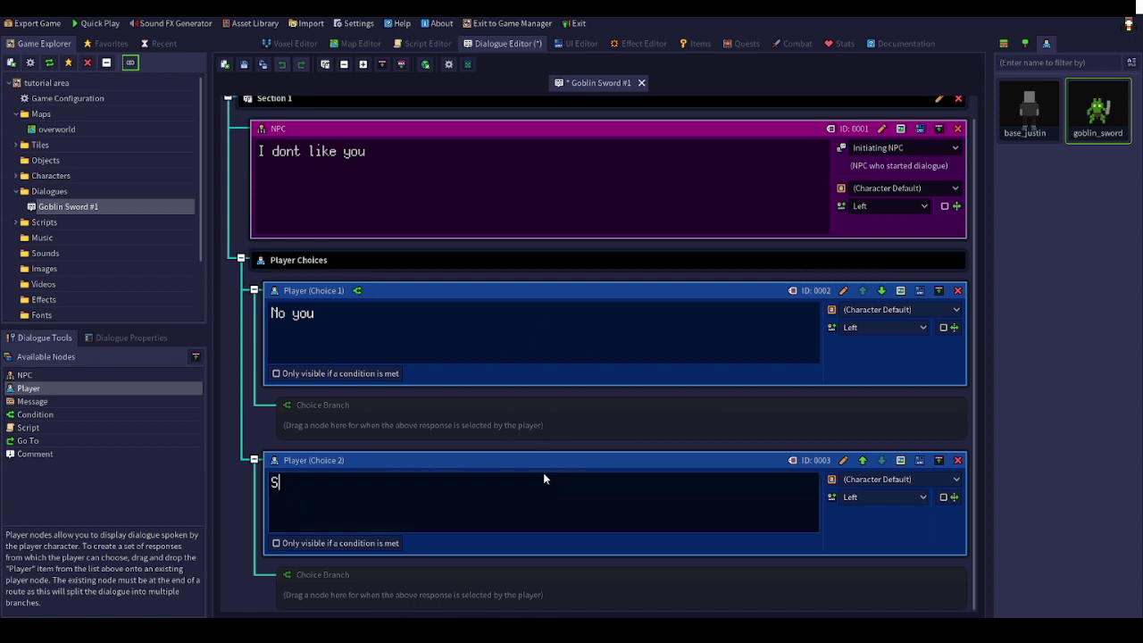
left_click(454, 322)
left_click_drag(454, 322, 178, 314)
type("I love you")
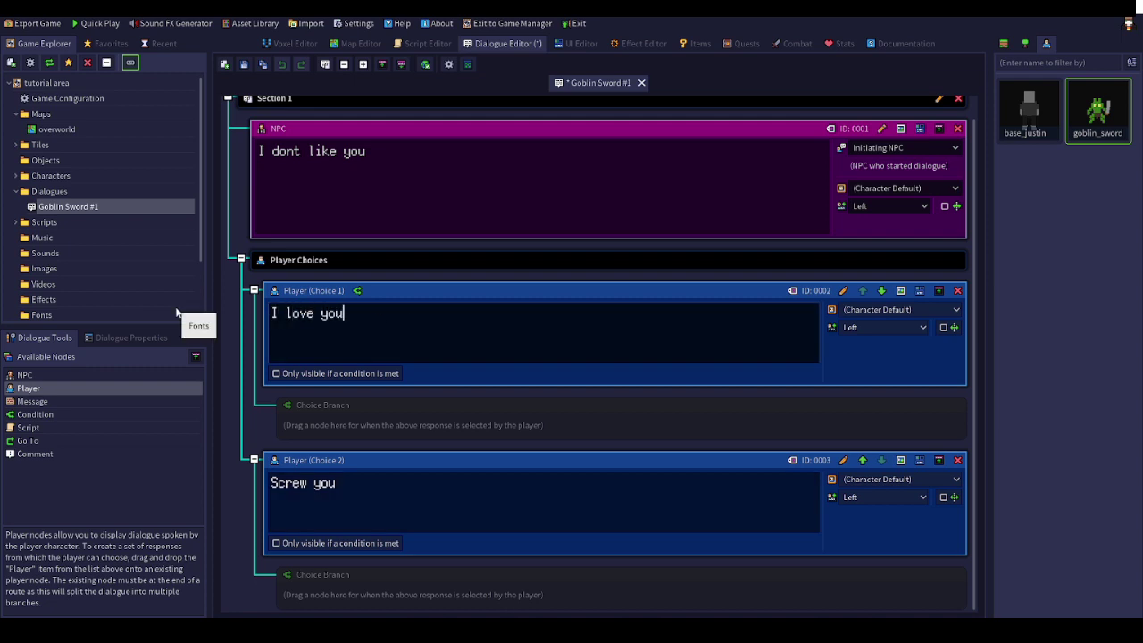
Put an NPC reply node under the 'I love you' choice, discarding a stray Player node
left_click_drag(36, 388, 401, 407)
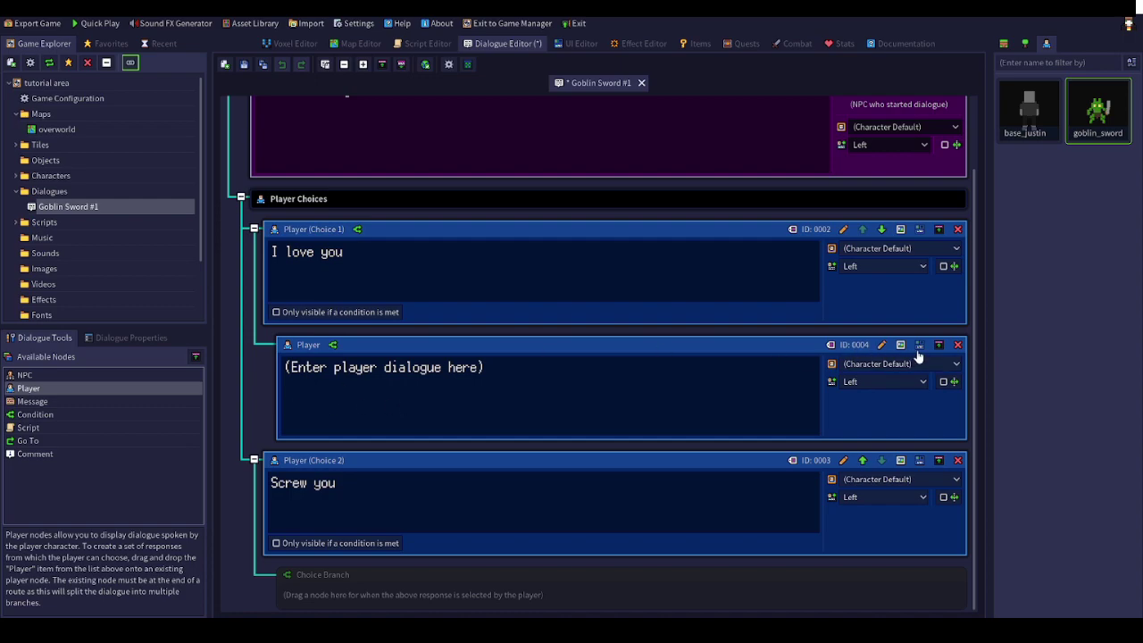
left_click(957, 345)
left_click(550, 327)
left_click_drag(48, 376, 442, 419)
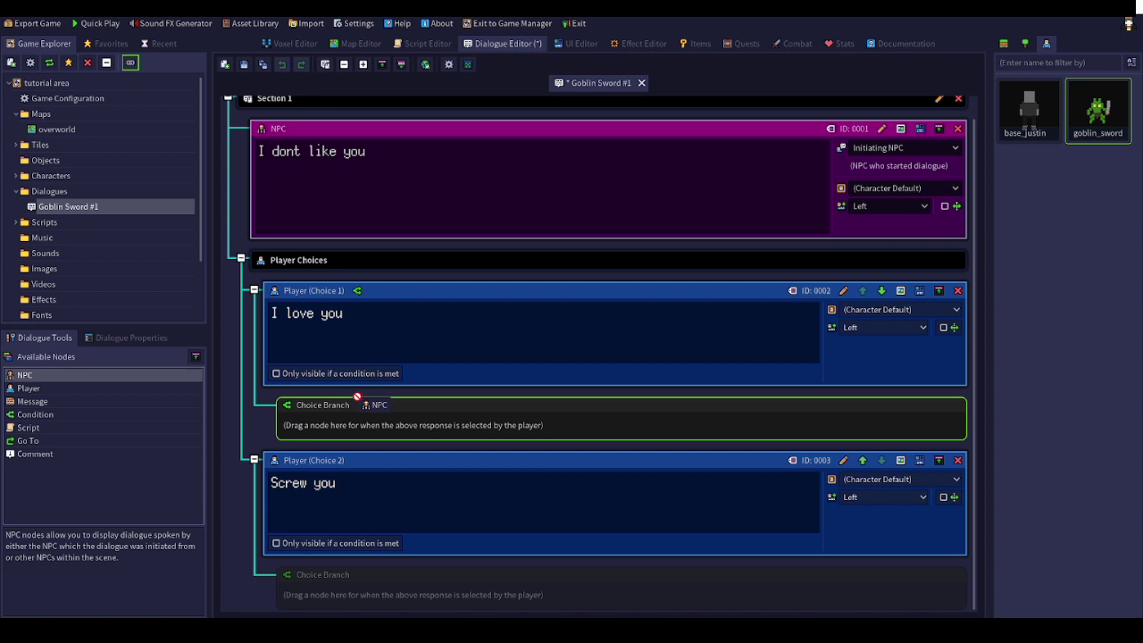
left_click_drag(356, 396, 359, 404)
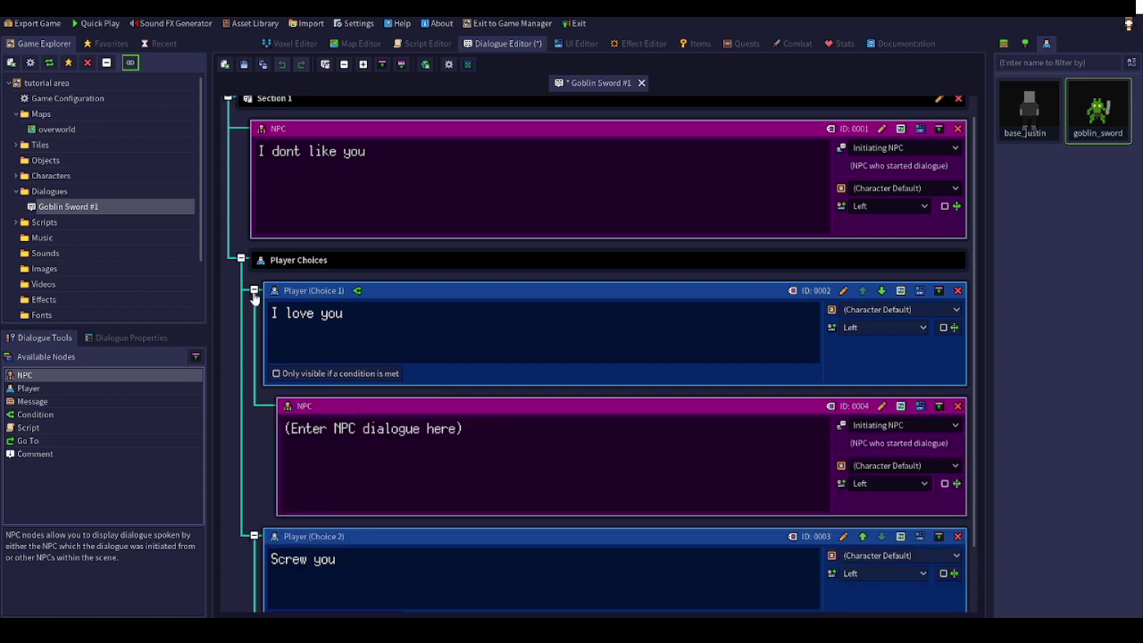
Add a Message node after NPC 0004, removing a stray NPC node under 'Screw you'
scroll(228, 143, "up", 1)
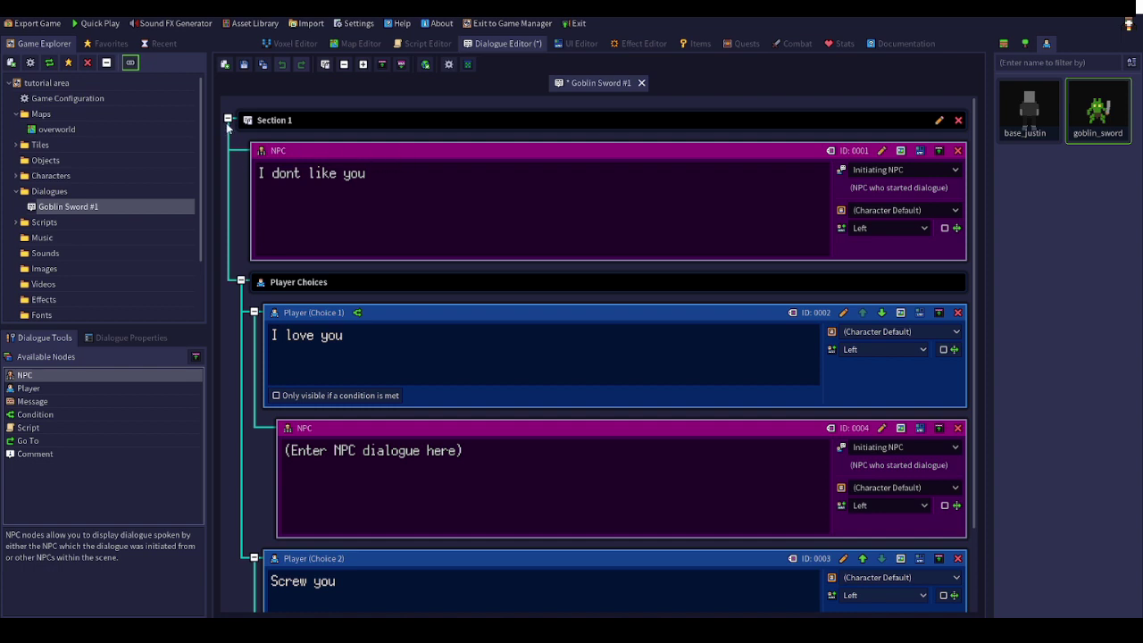
scroll(241, 286, "down", 2)
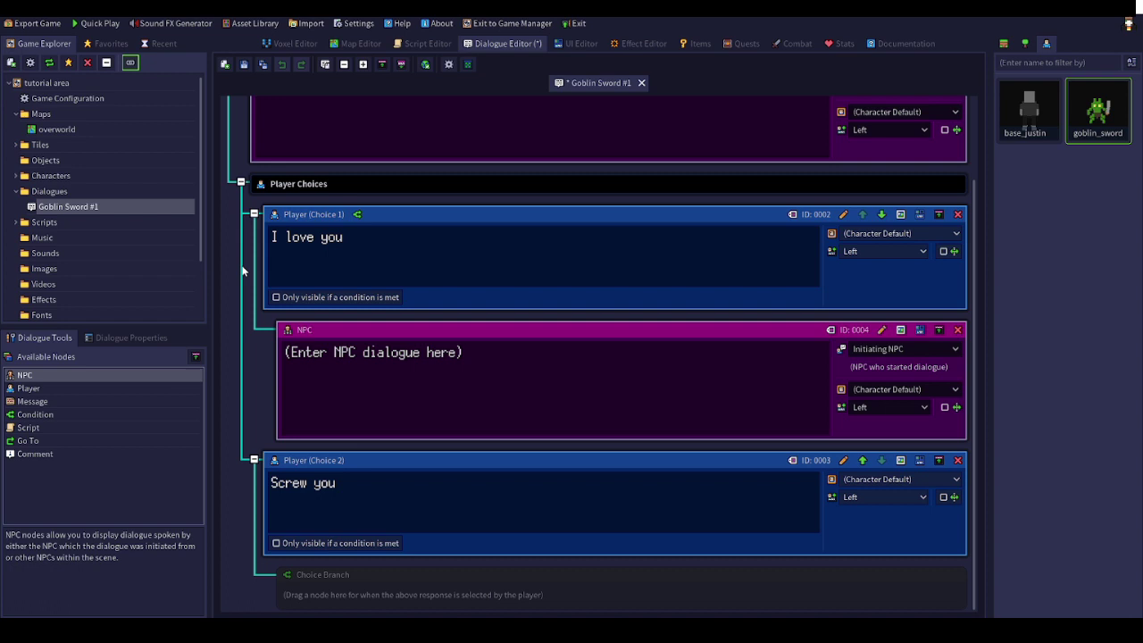
left_click_drag(47, 383, 384, 585)
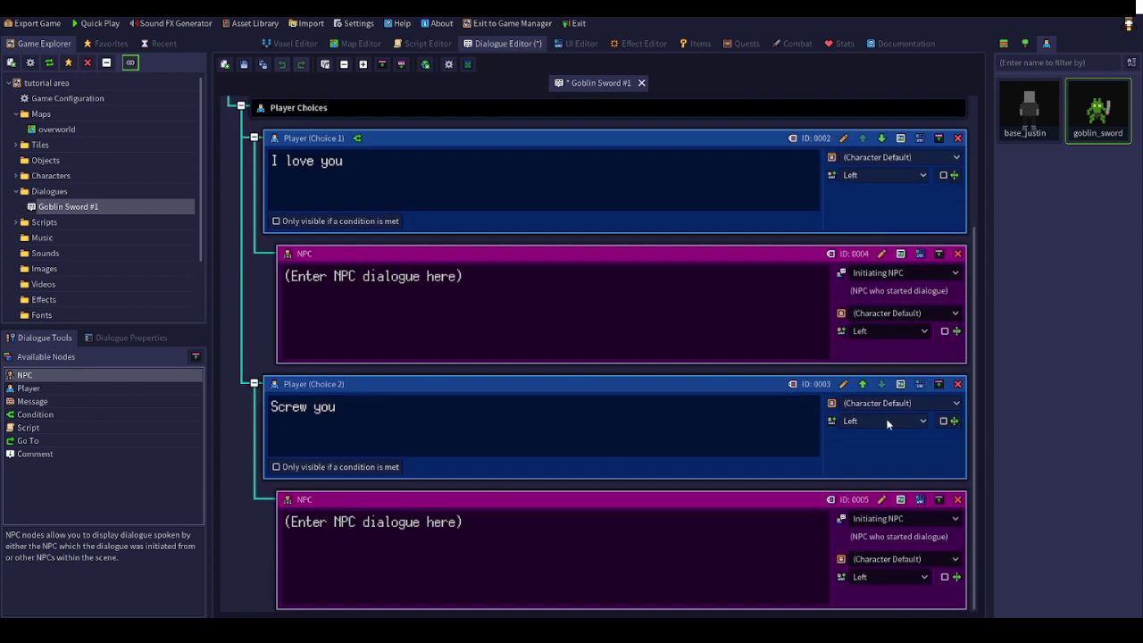
left_click(958, 501)
left_click(533, 332)
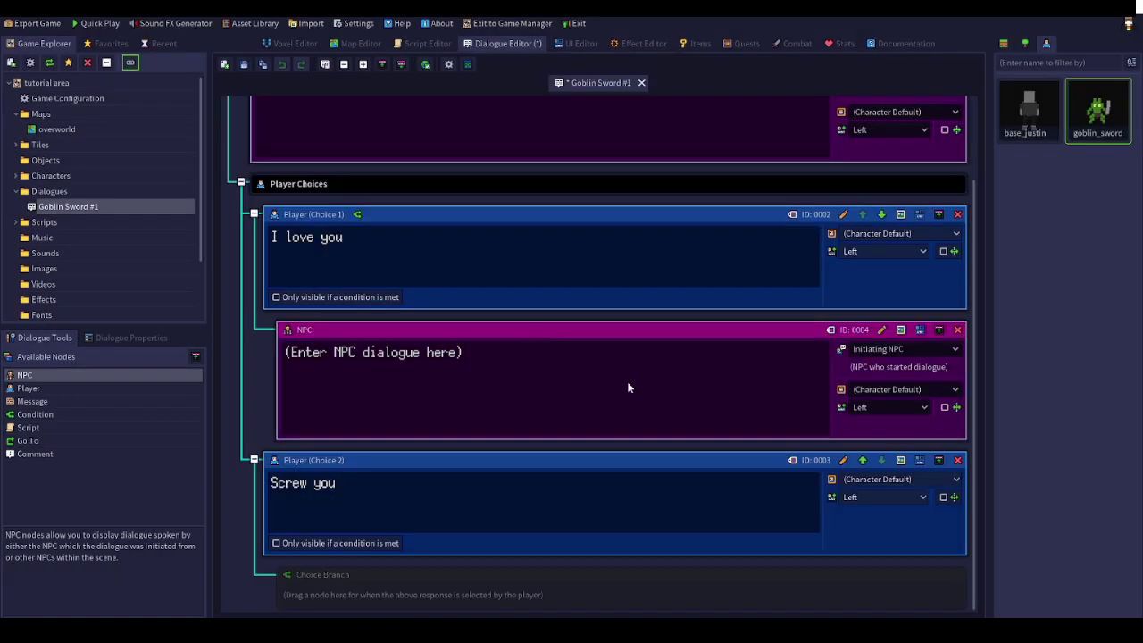
left_click_drag(36, 384, 422, 604)
left_click_drag(59, 403, 375, 375)
left_click_drag(334, 430, 277, 432)
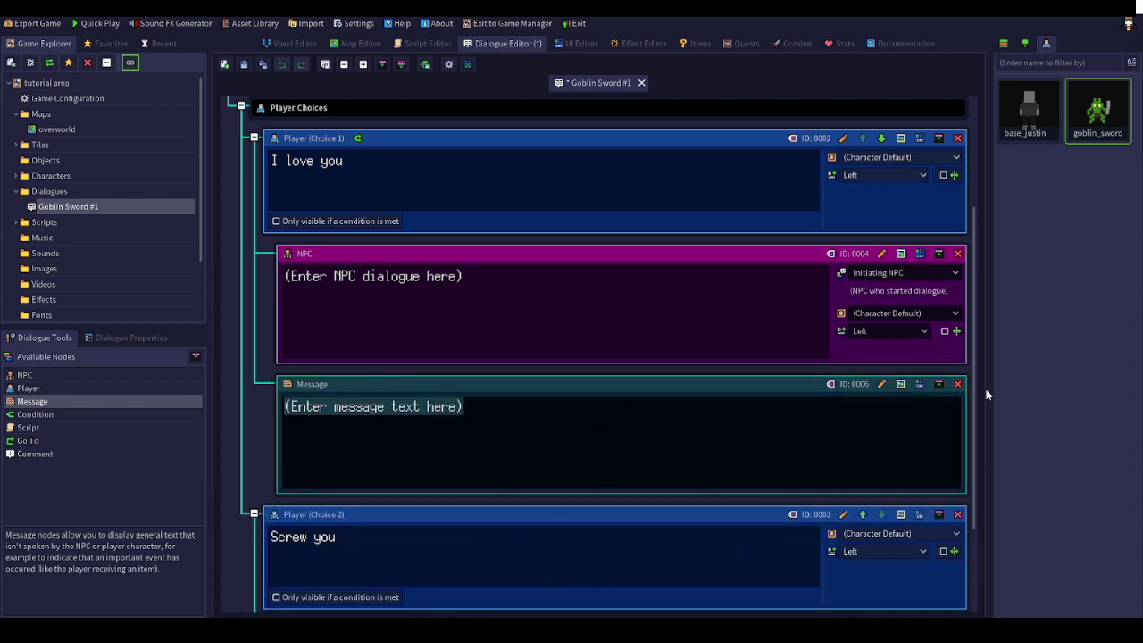
Replace the Message node below NPC 0004 with a fresh one and save Goblin Sword #1
left_click(959, 385)
left_click(551, 330)
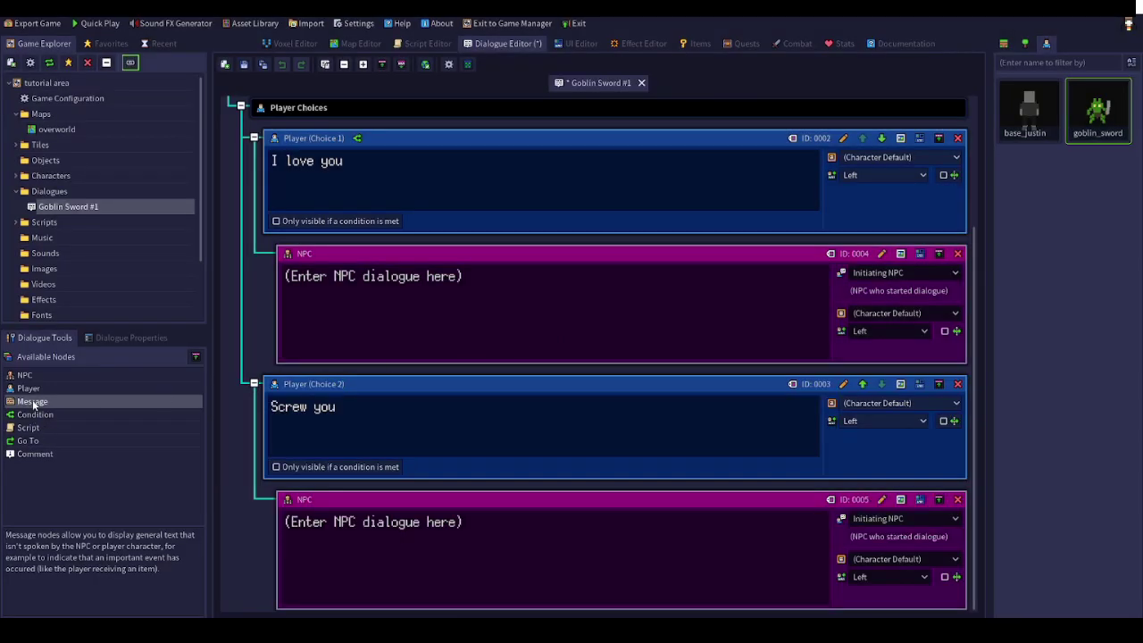
left_click_drag(35, 405, 358, 377)
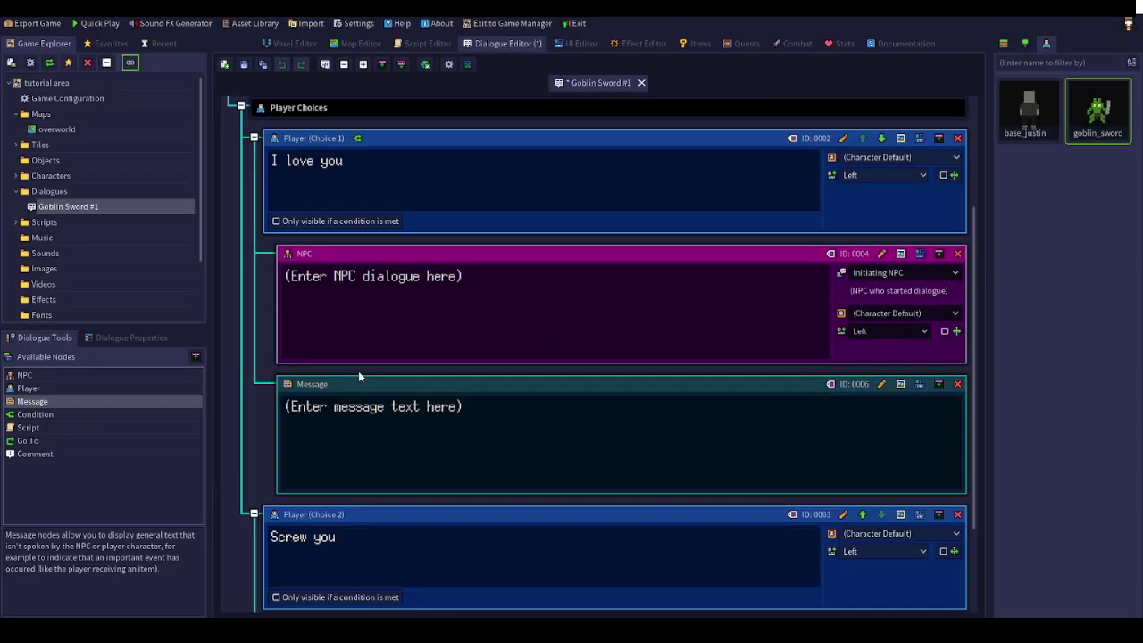
left_click(244, 65)
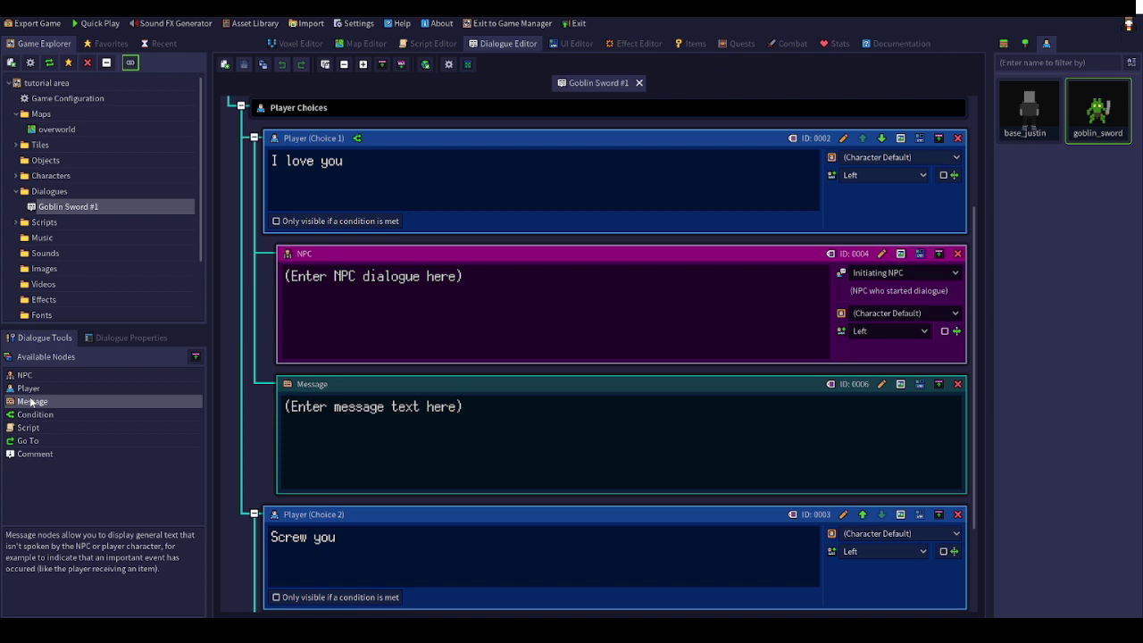
Add a Script node after the Message, review its ID and script builder unchanged, and save
left_click_drag(33, 428, 417, 506)
scroll(418, 506, "down", 2)
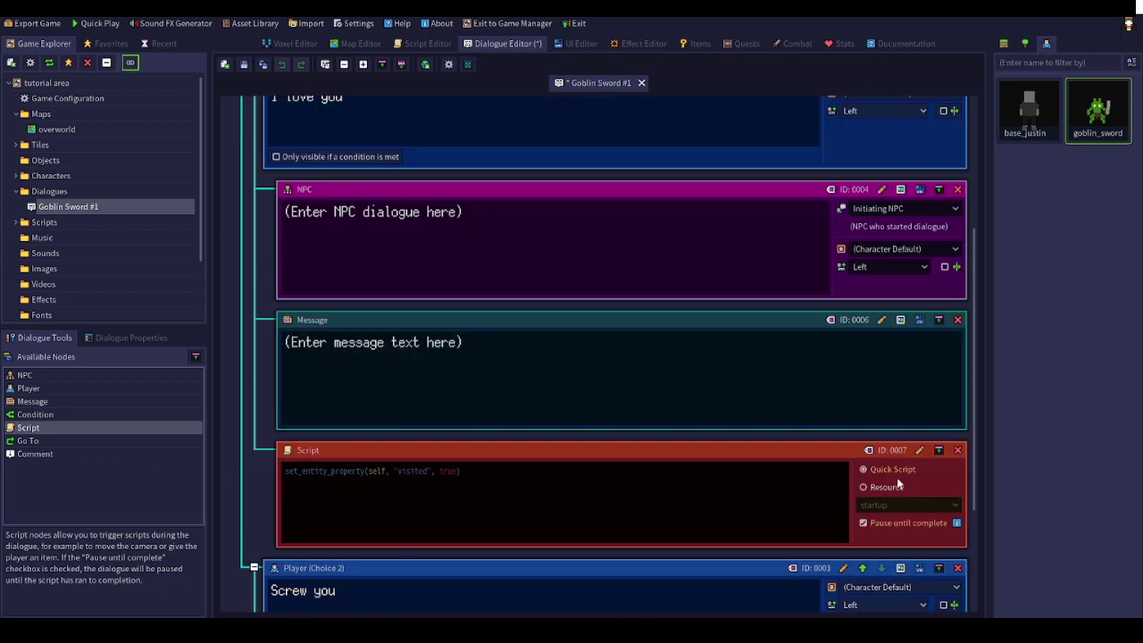
left_click(918, 451)
left_click(720, 273)
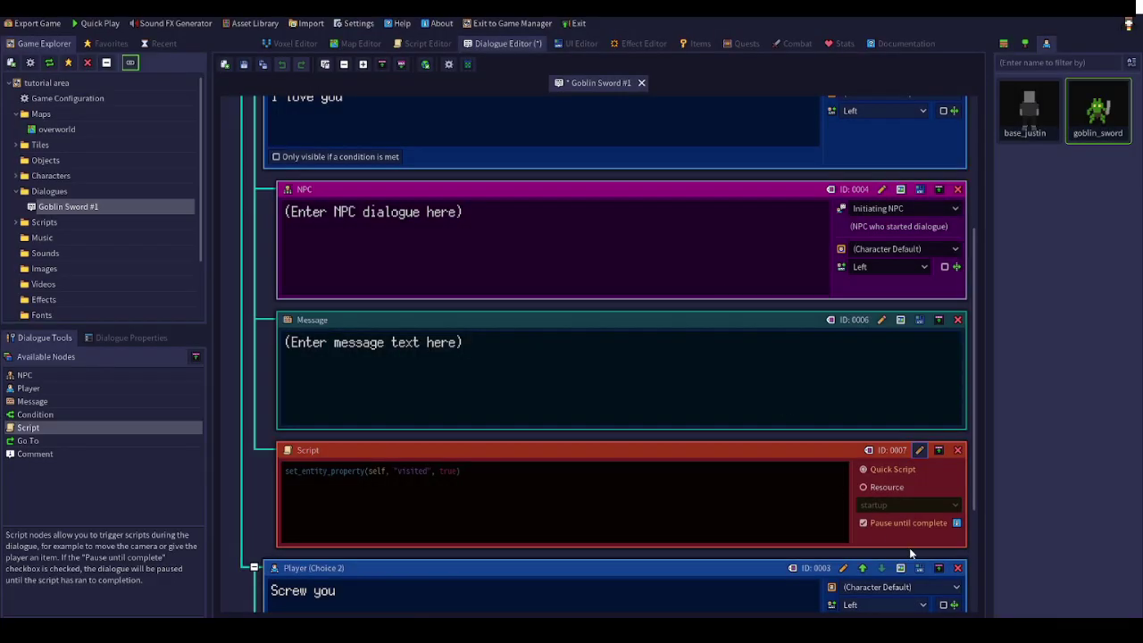
left_click(749, 487)
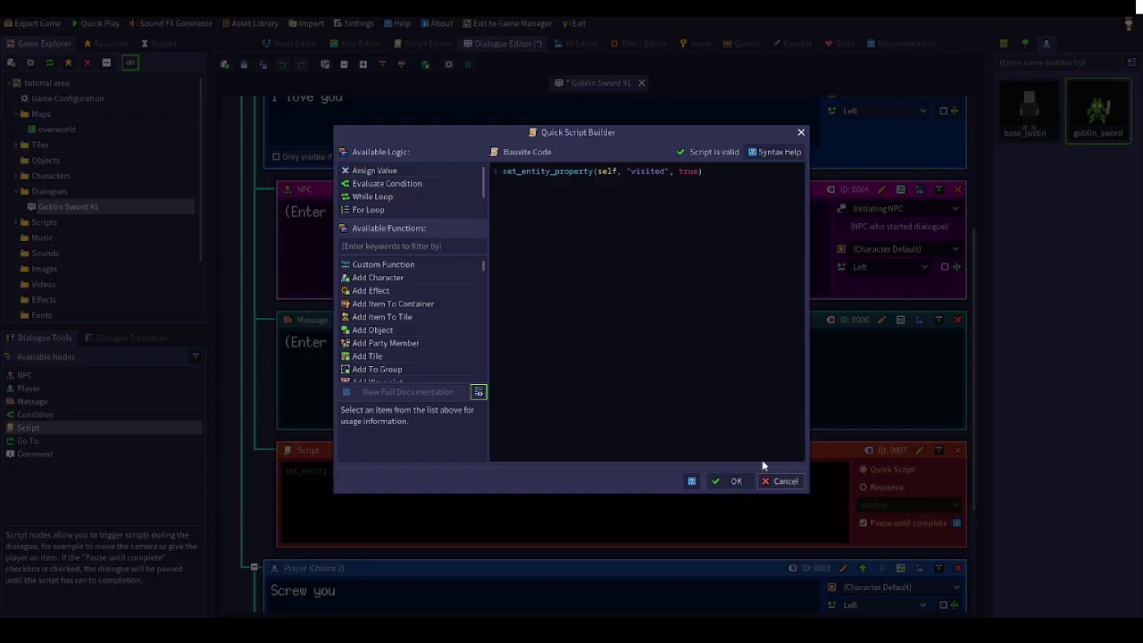
left_click(381, 316)
left_click(789, 480)
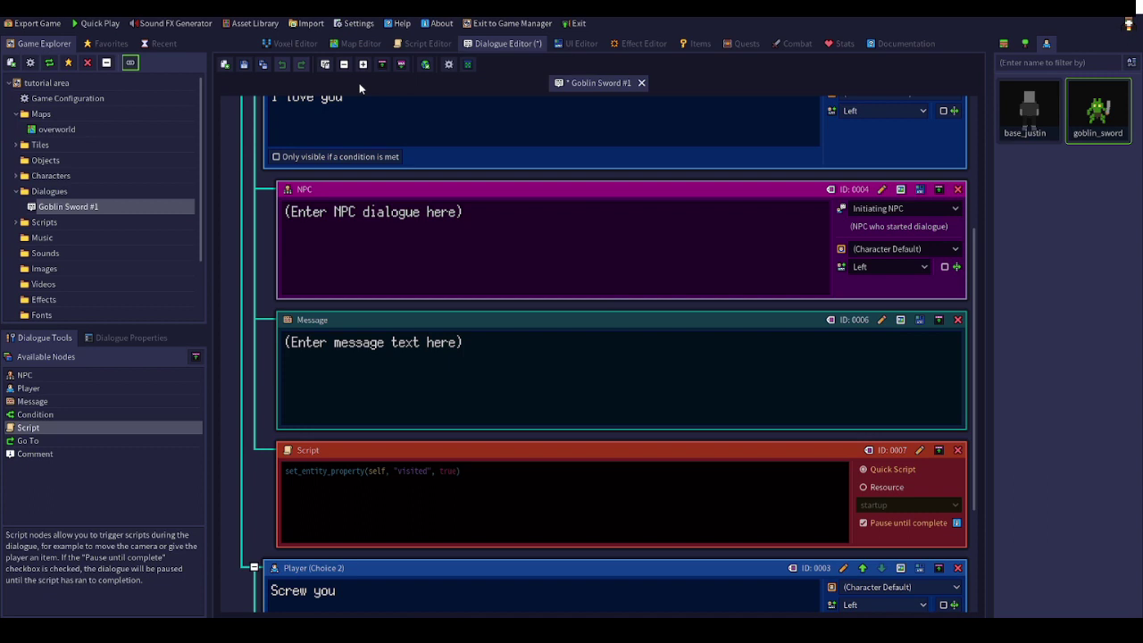
left_click(244, 64)
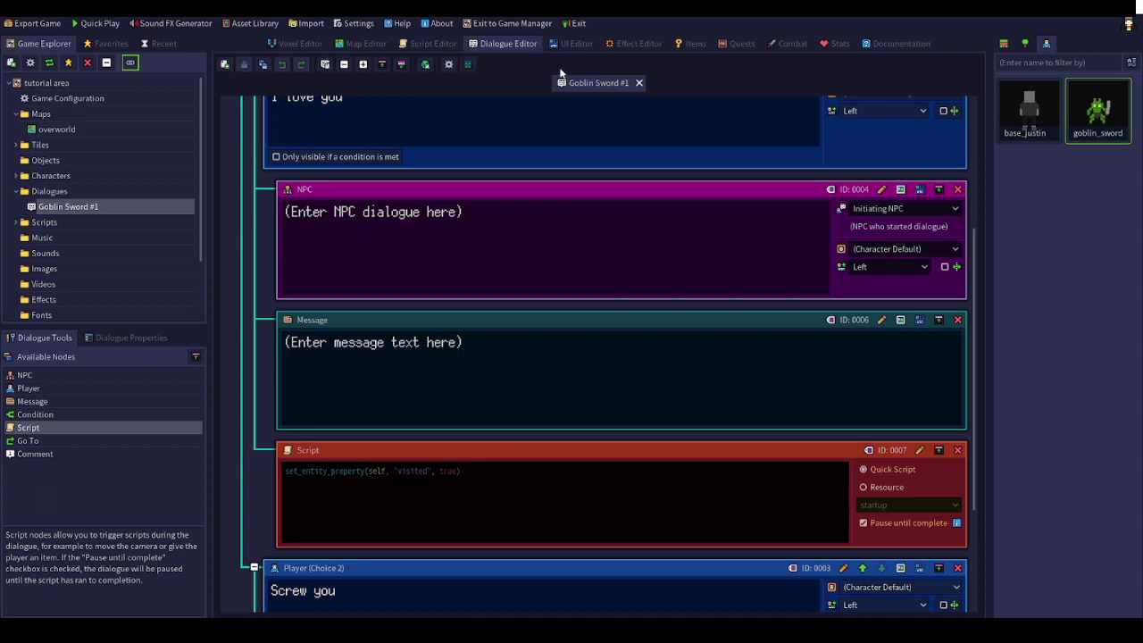
Create a new script named 'goblin loves you' in the Script Editor
left_click(430, 44)
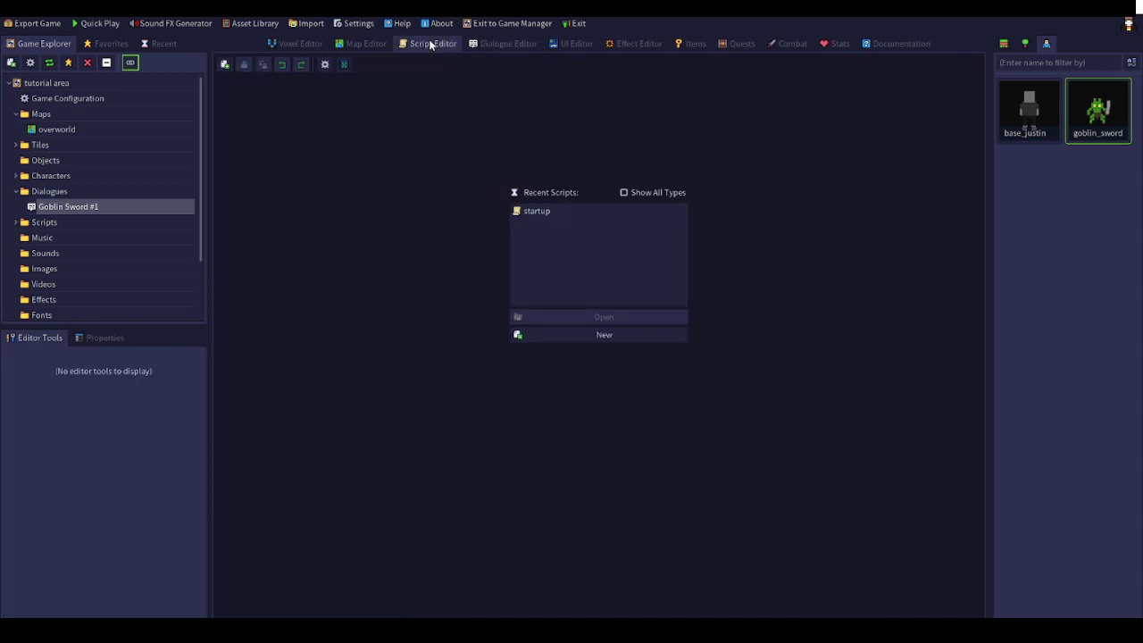
left_click(604, 338)
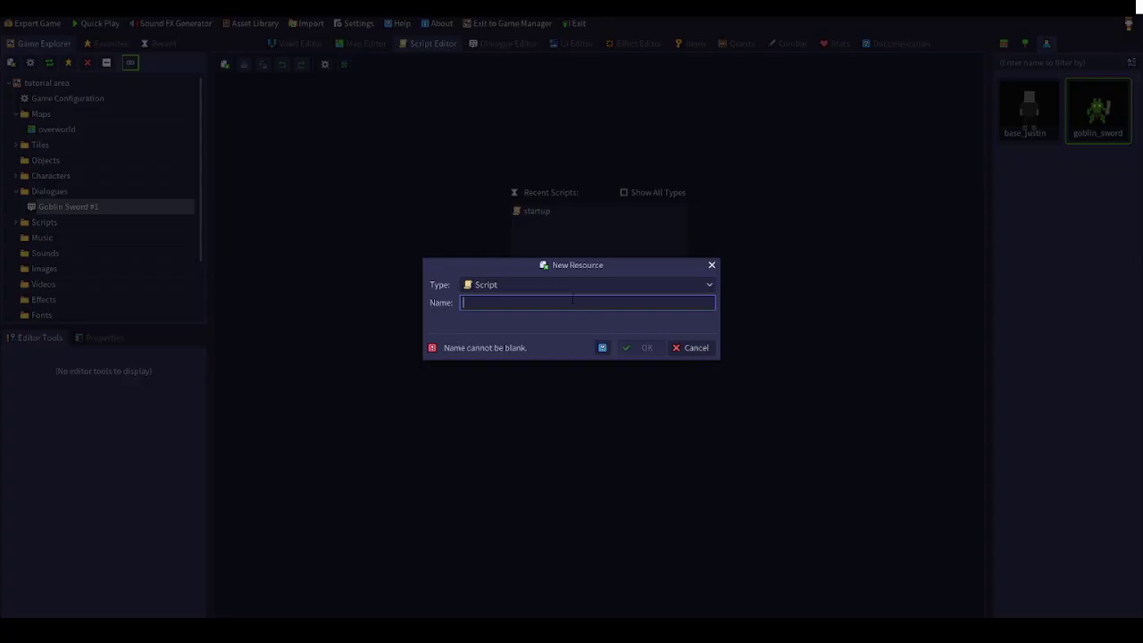
type("go")
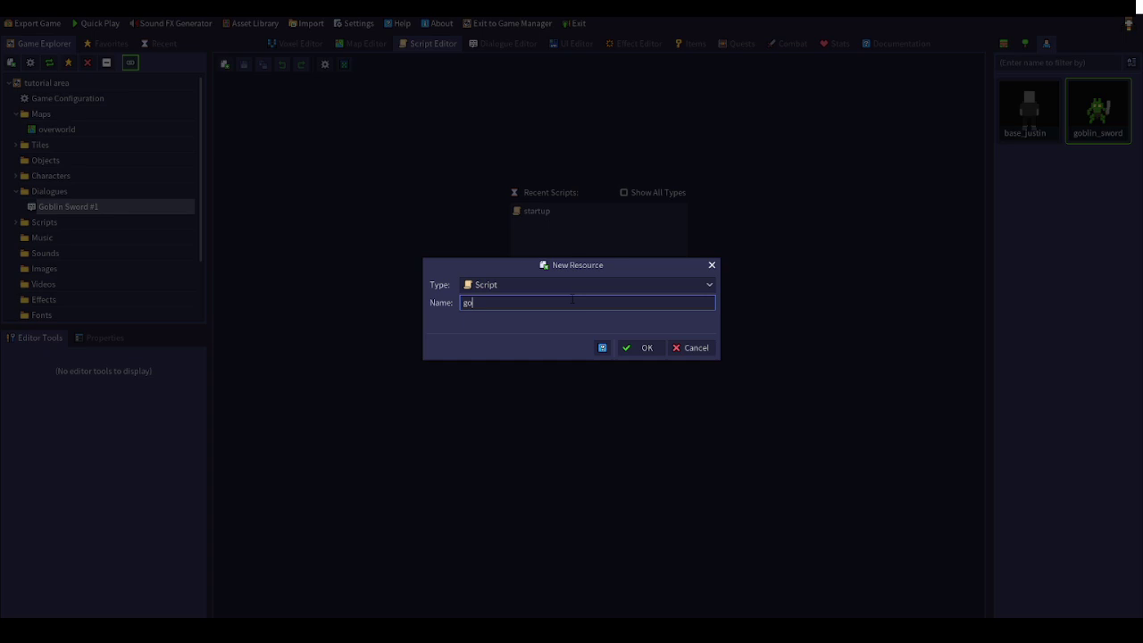
type("blin loves you")
left_click(640, 347)
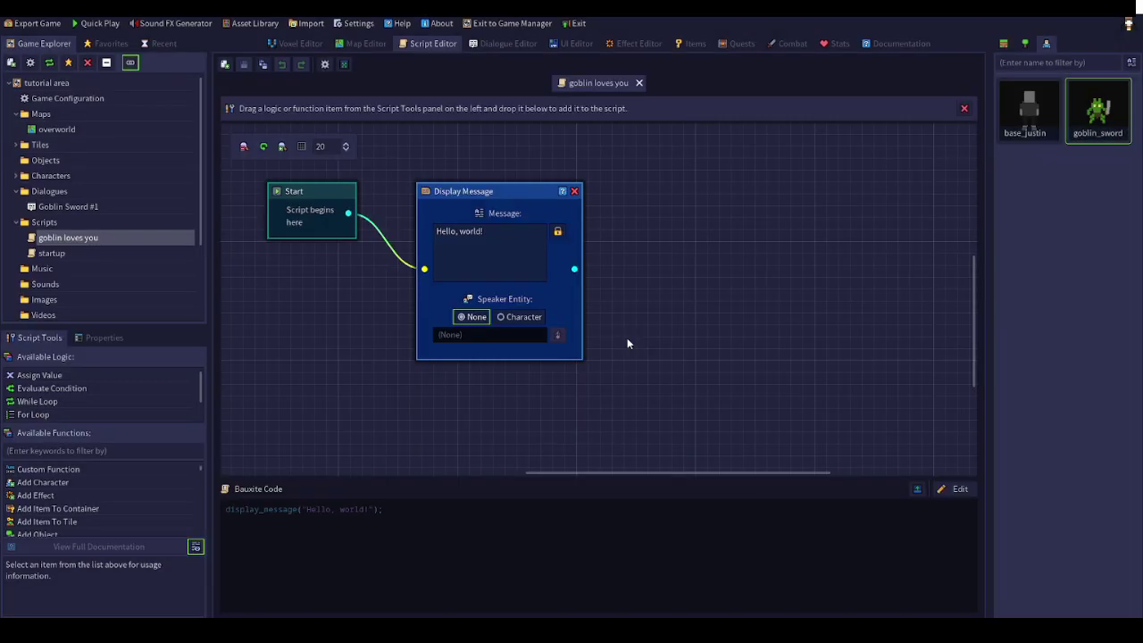
Replace Display Message with a Remove Entity step connected after Start
scroll(576, 183, "up", 3)
left_click(568, 143)
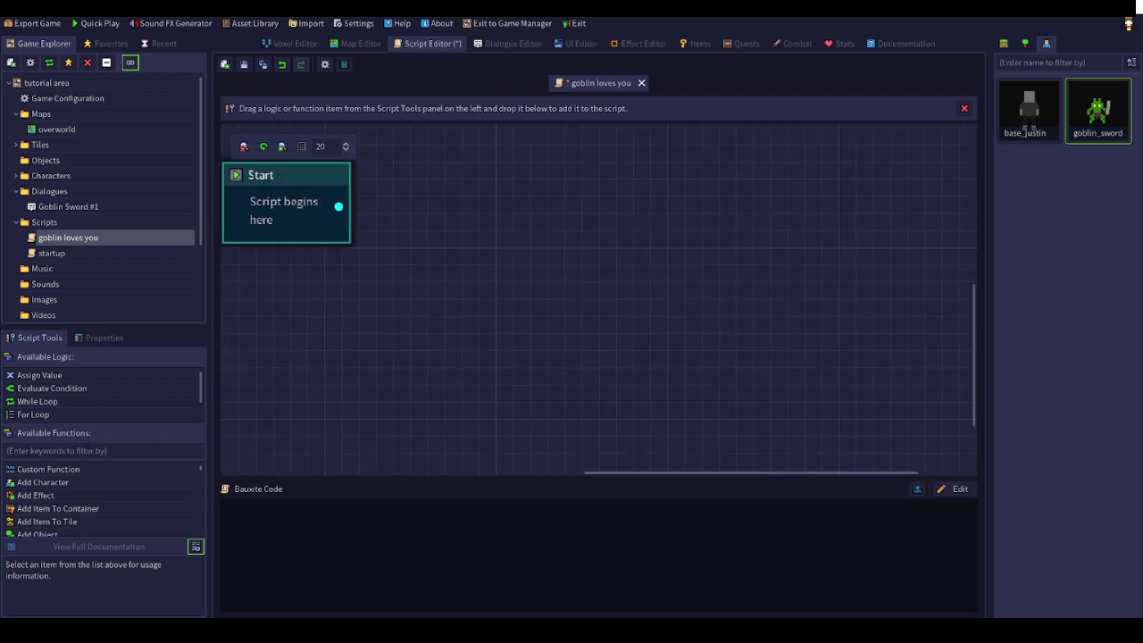
scroll(134, 491, "down", 4)
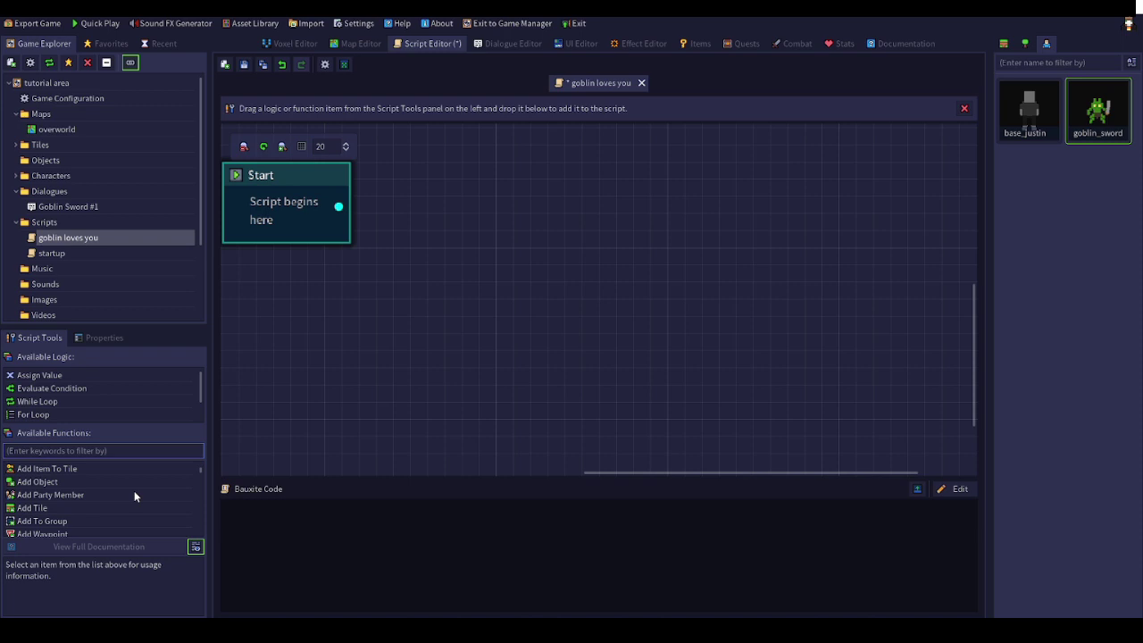
type("remo")
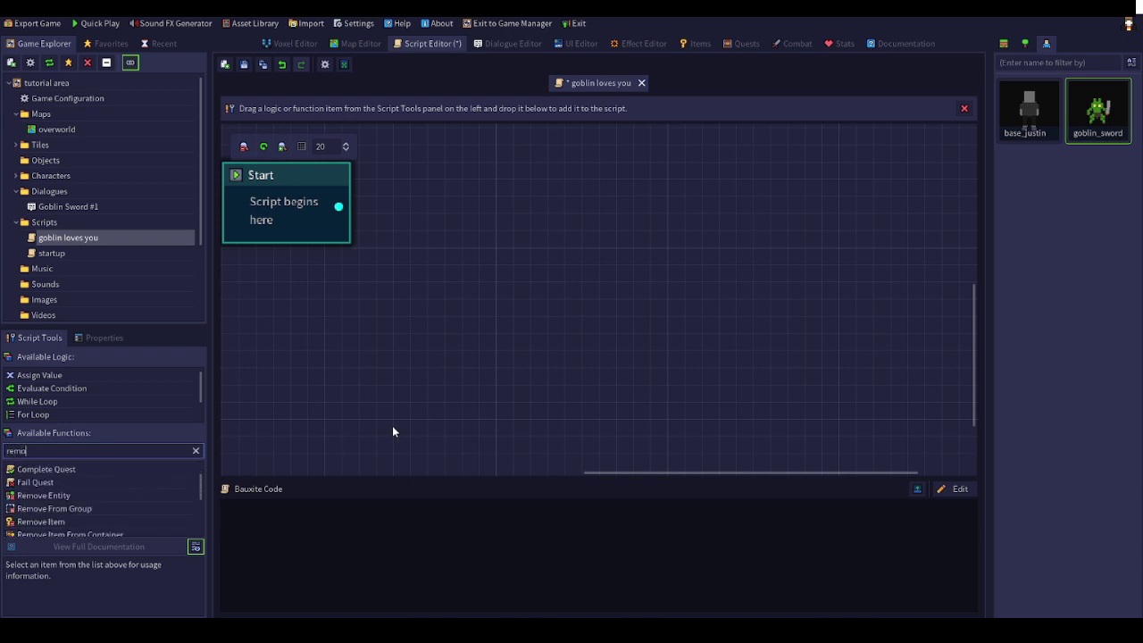
type("ve en")
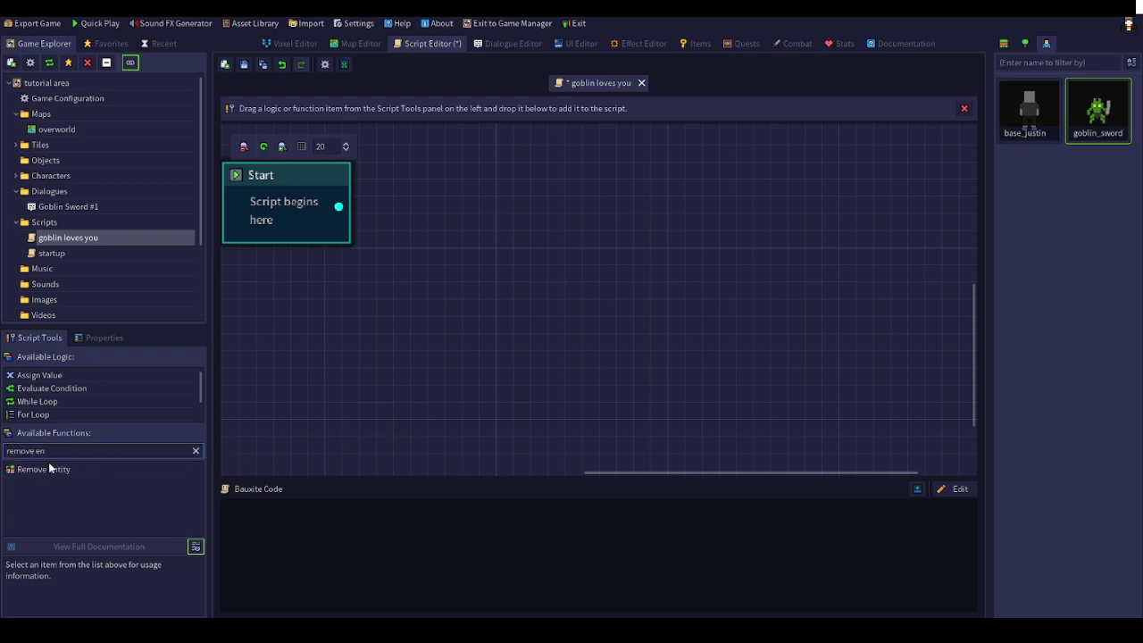
double_click(43, 469)
left_click_drag(715, 321, 339, 207)
left_click(485, 44)
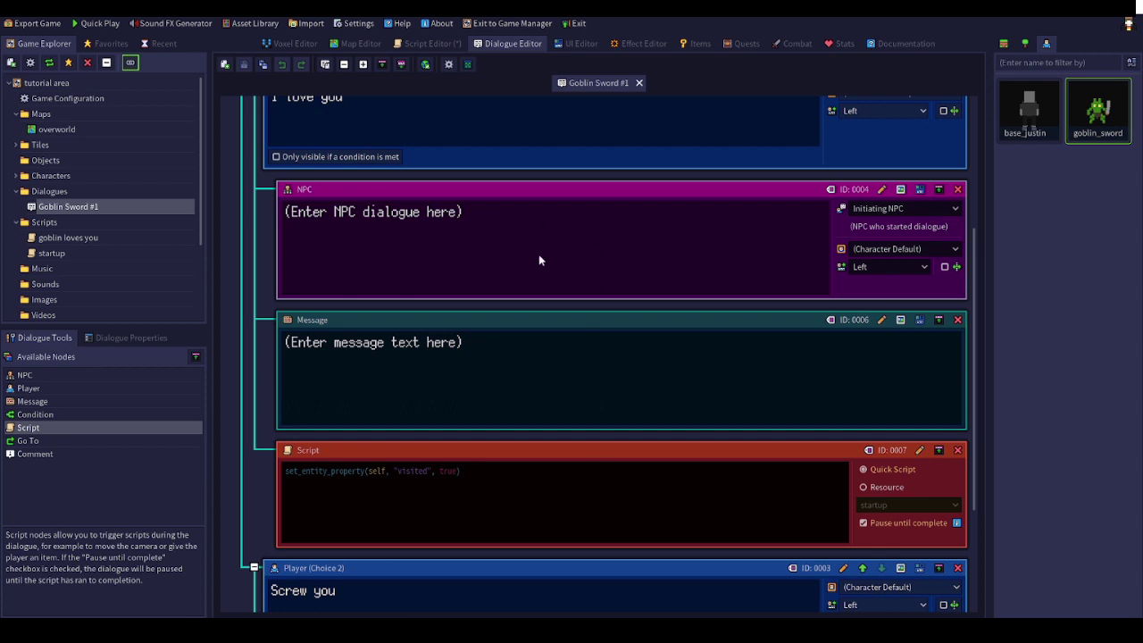
left_click(404, 45)
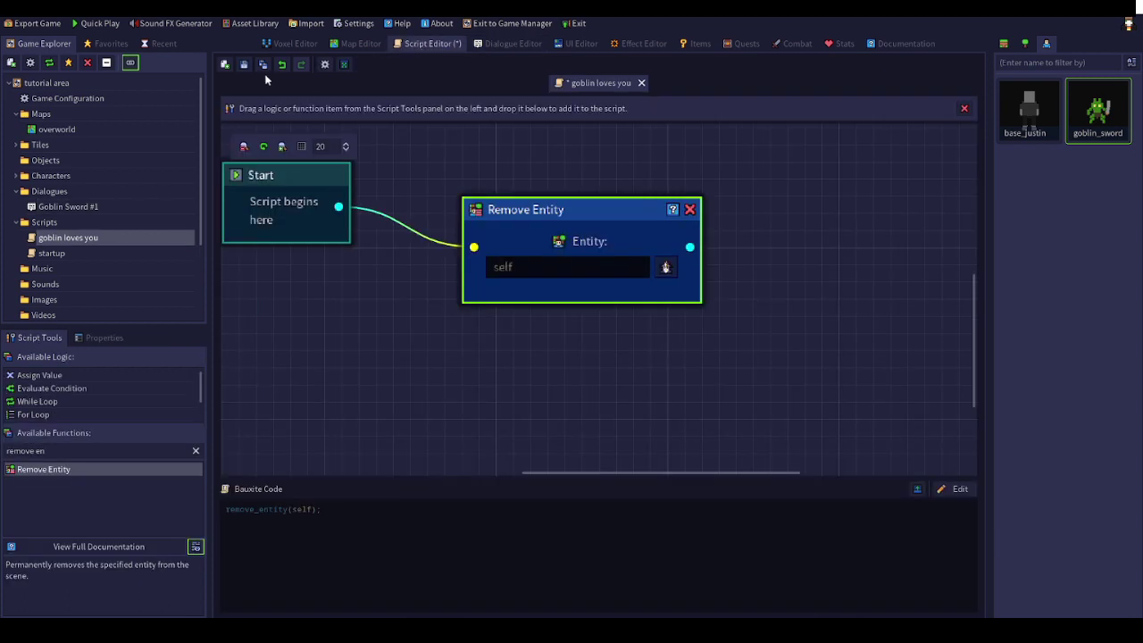
left_click(332, 44)
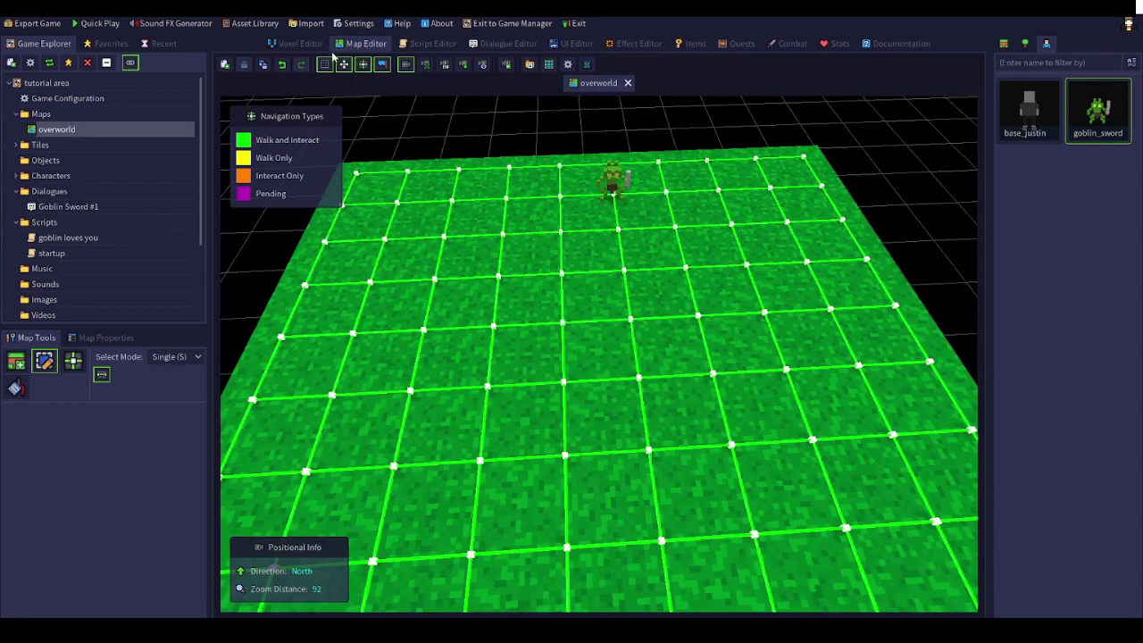
Run a quick game test, then select the goblin on the map to view its properties
left_click(103, 25)
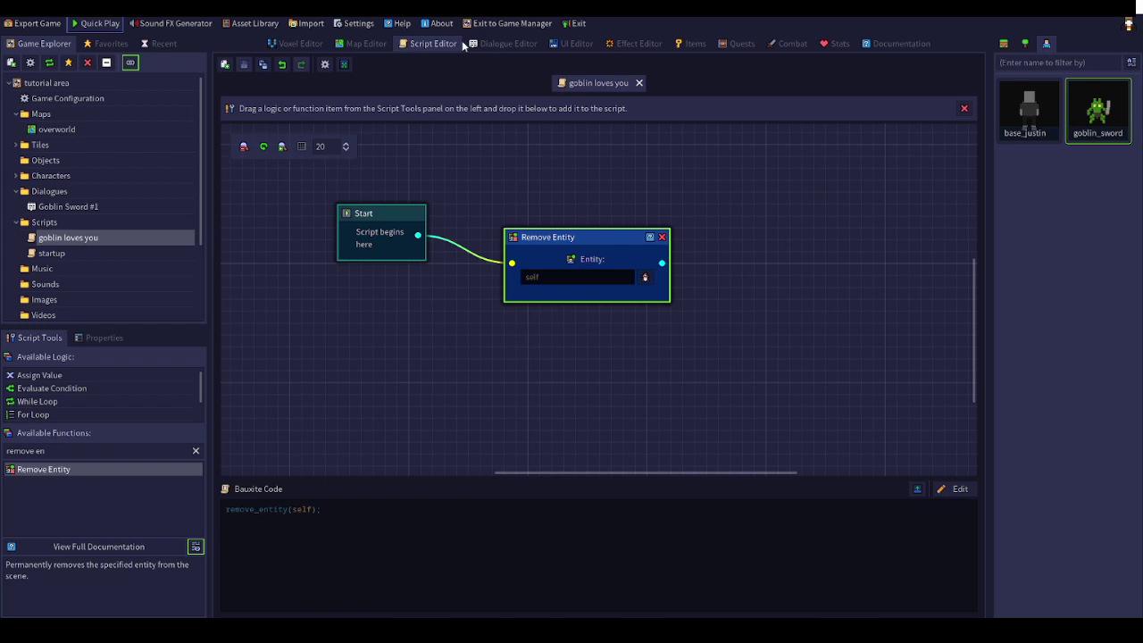
left_click(465, 43)
left_click(375, 43)
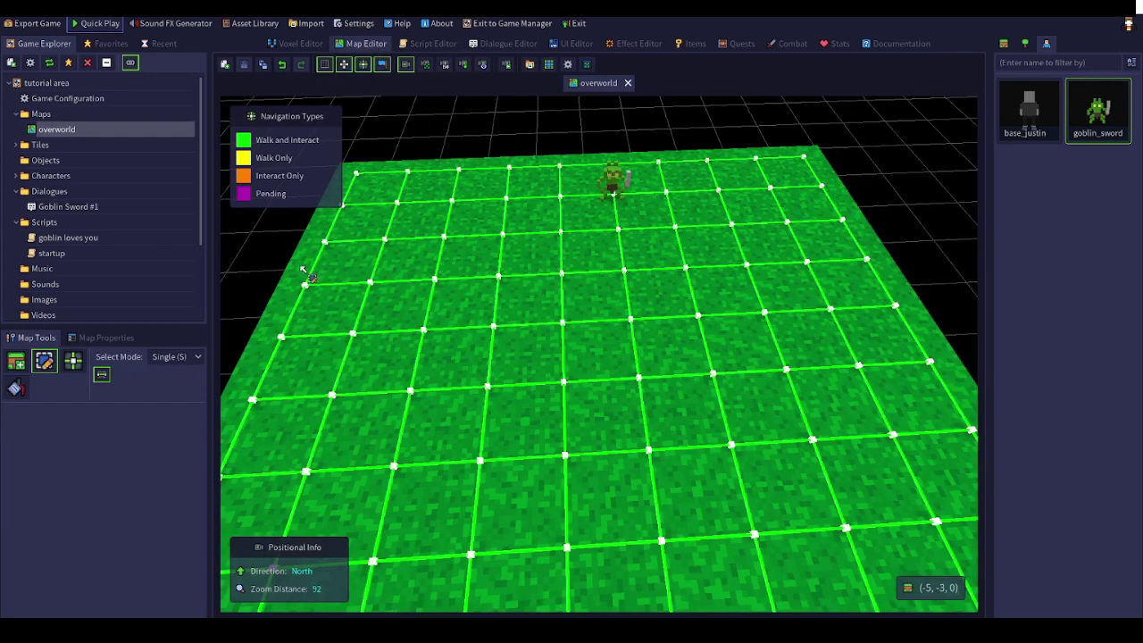
left_click(622, 191)
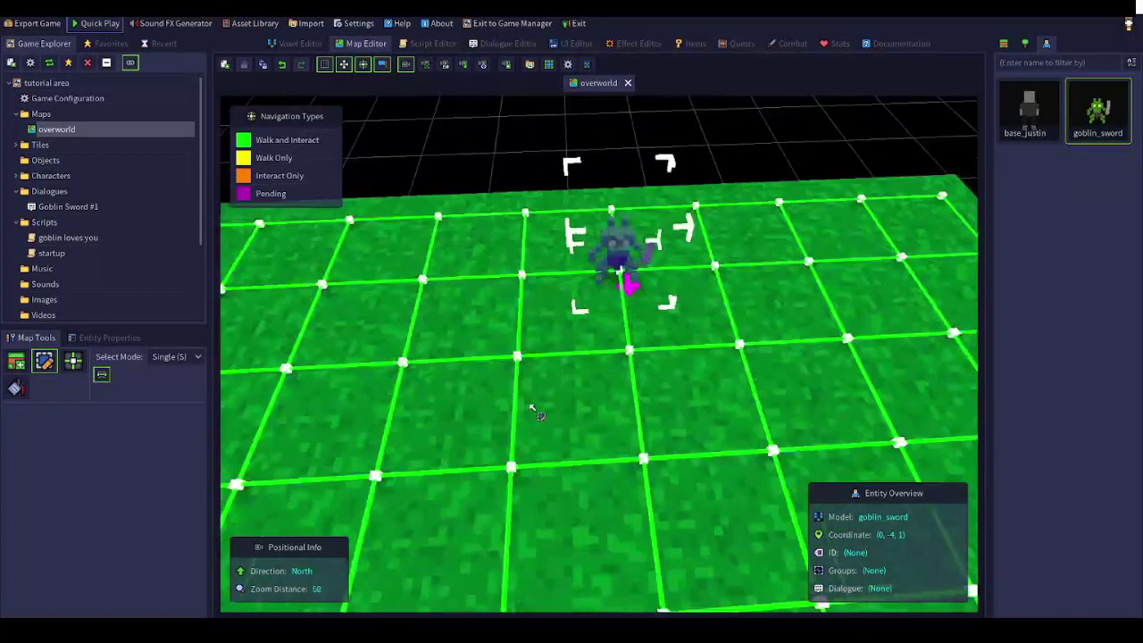
left_click(120, 345)
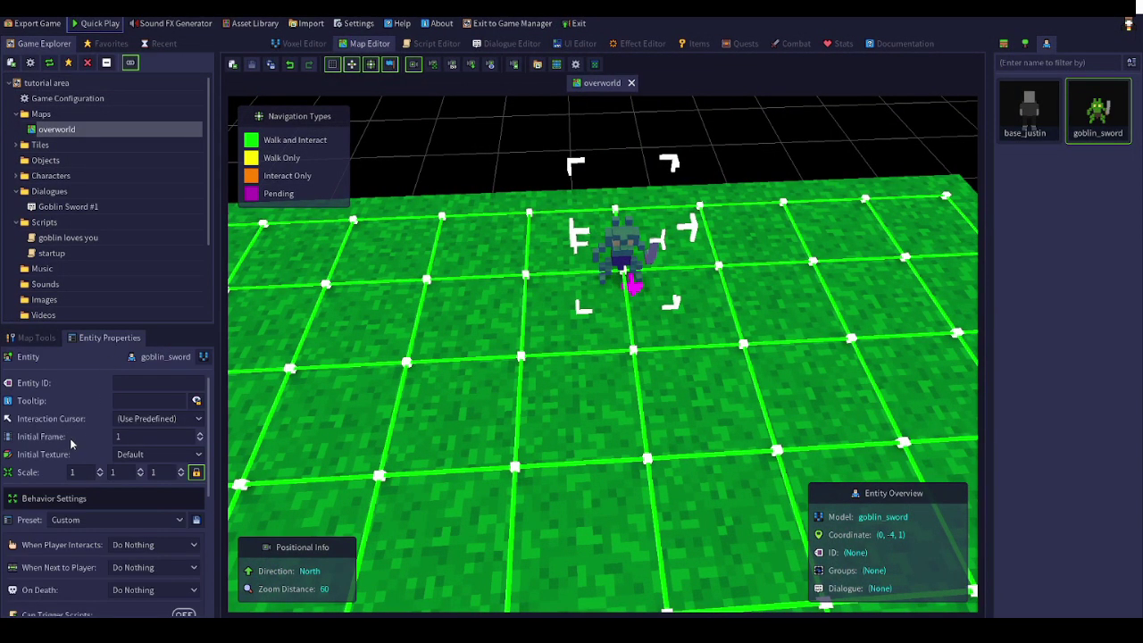
scroll(68, 442, "down", 3)
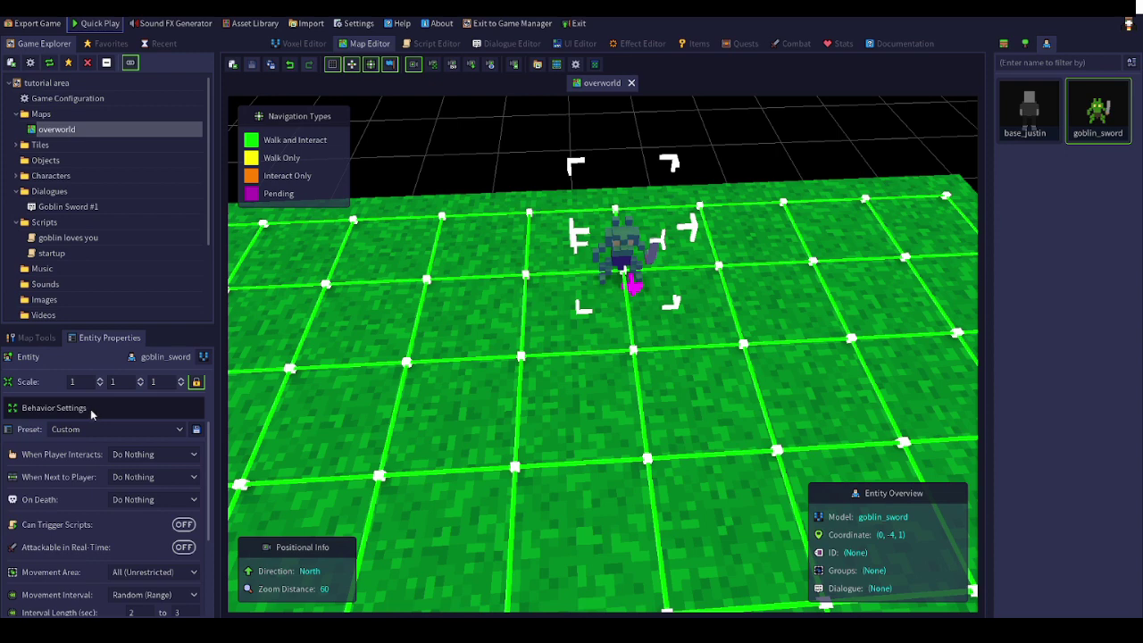
scroll(90, 409, "down", 1)
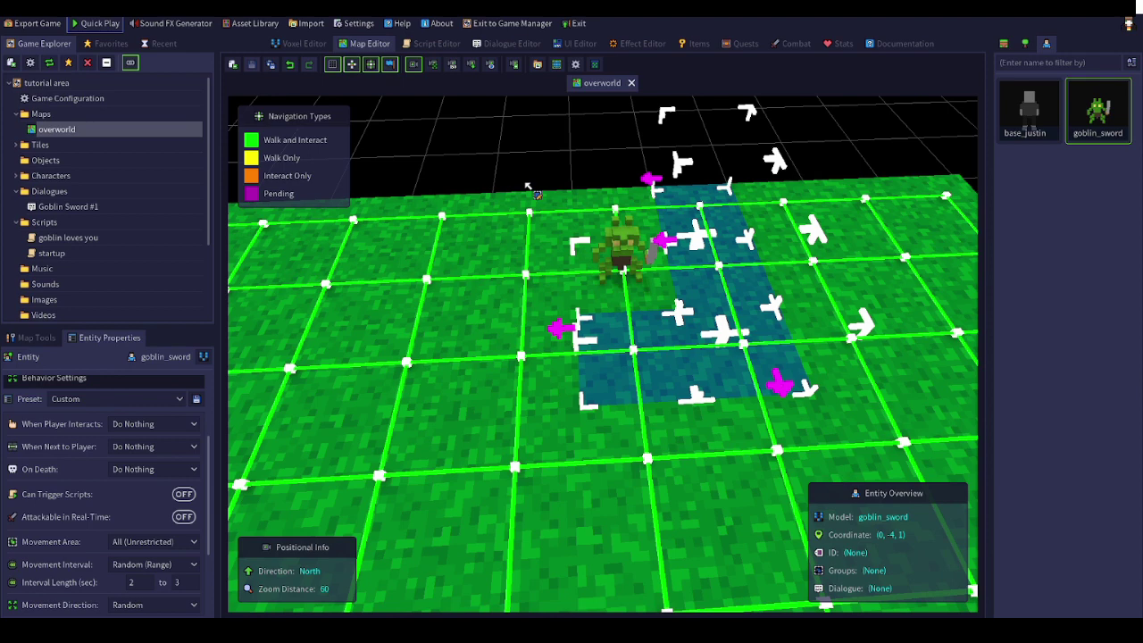
left_click(600, 154)
left_click(622, 271)
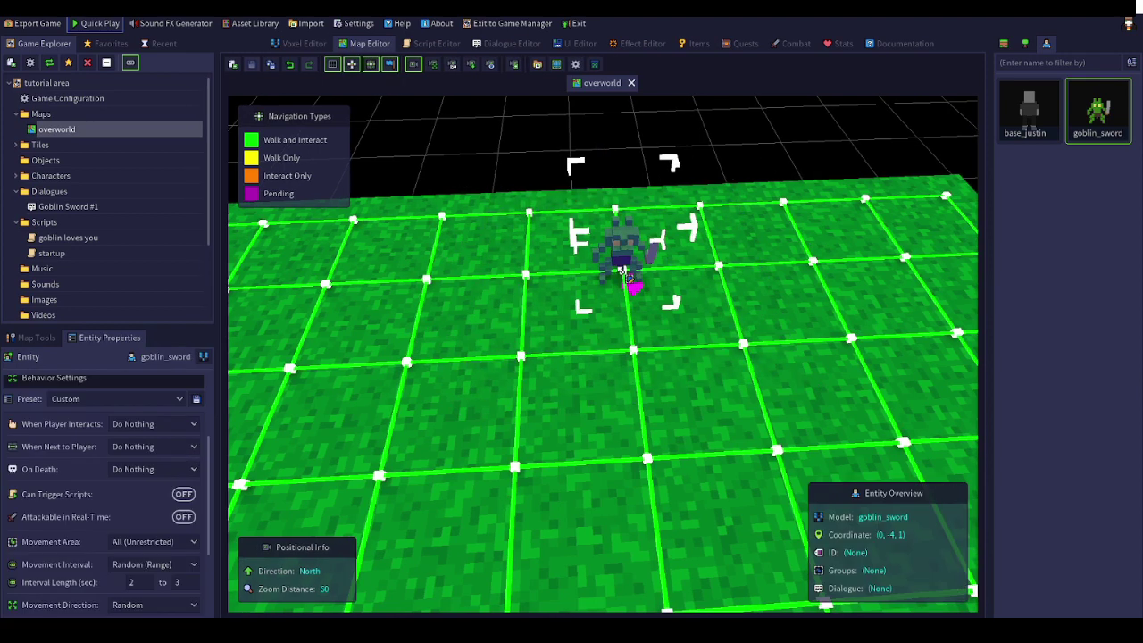
left_click(728, 266)
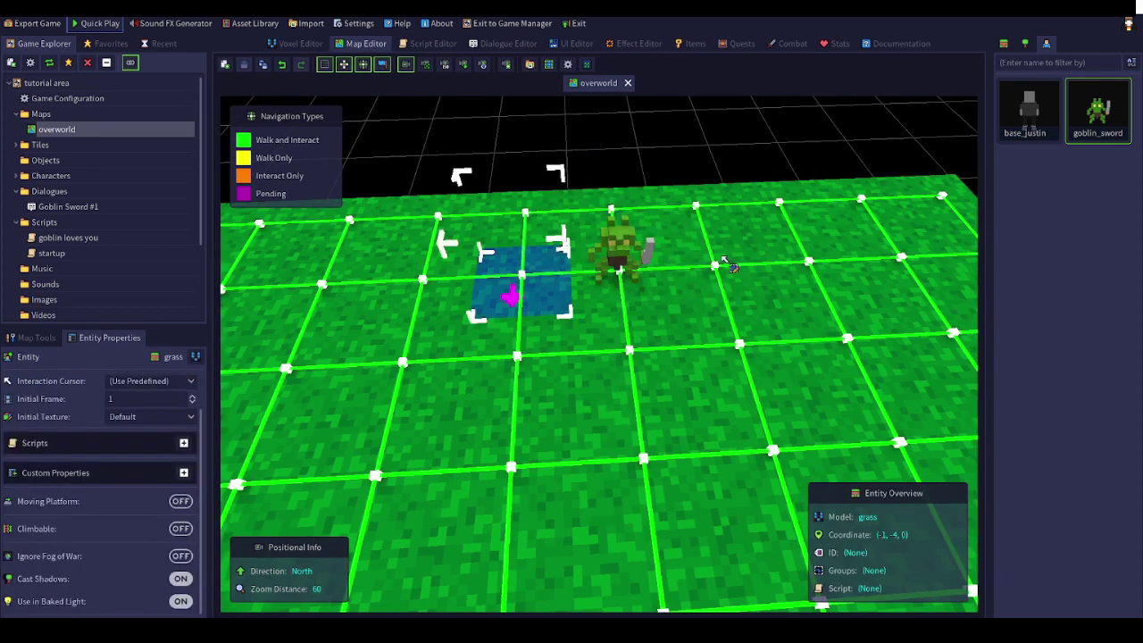
left_click(728, 266)
left_click(622, 261)
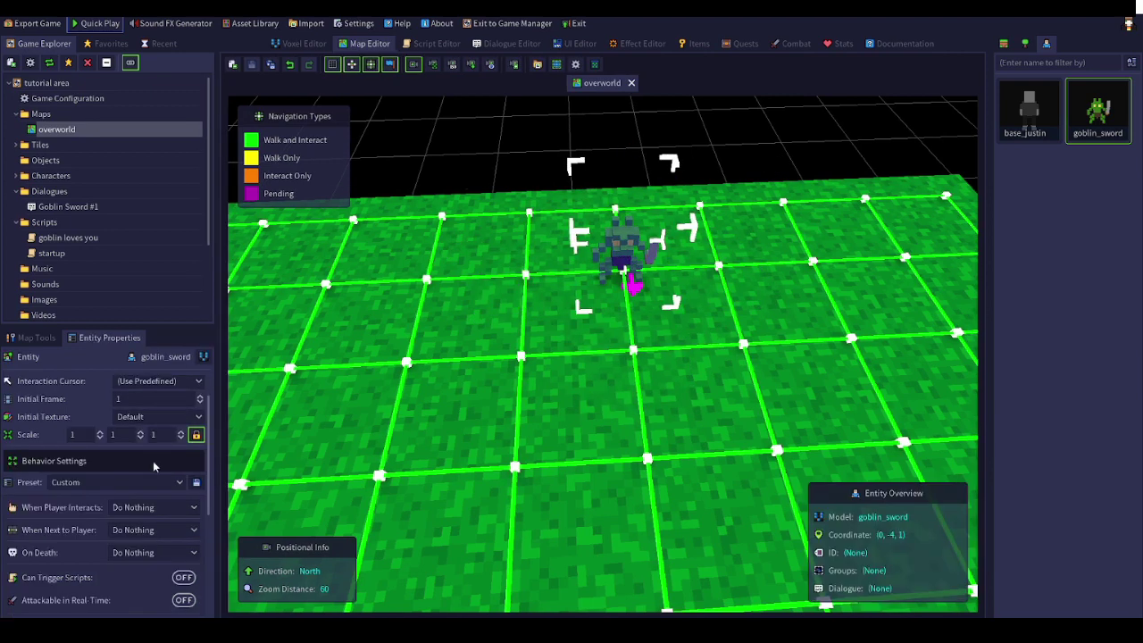
Inspect the goblin's interaction options and try an interact-only link, removing it again
left_click(133, 509)
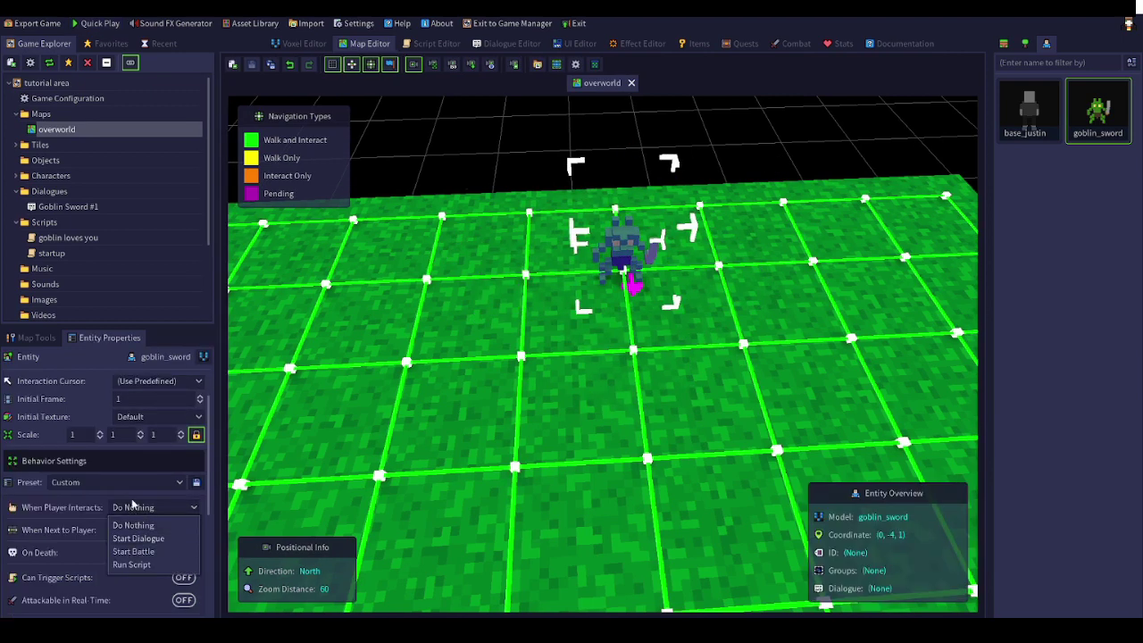
left_click(131, 506)
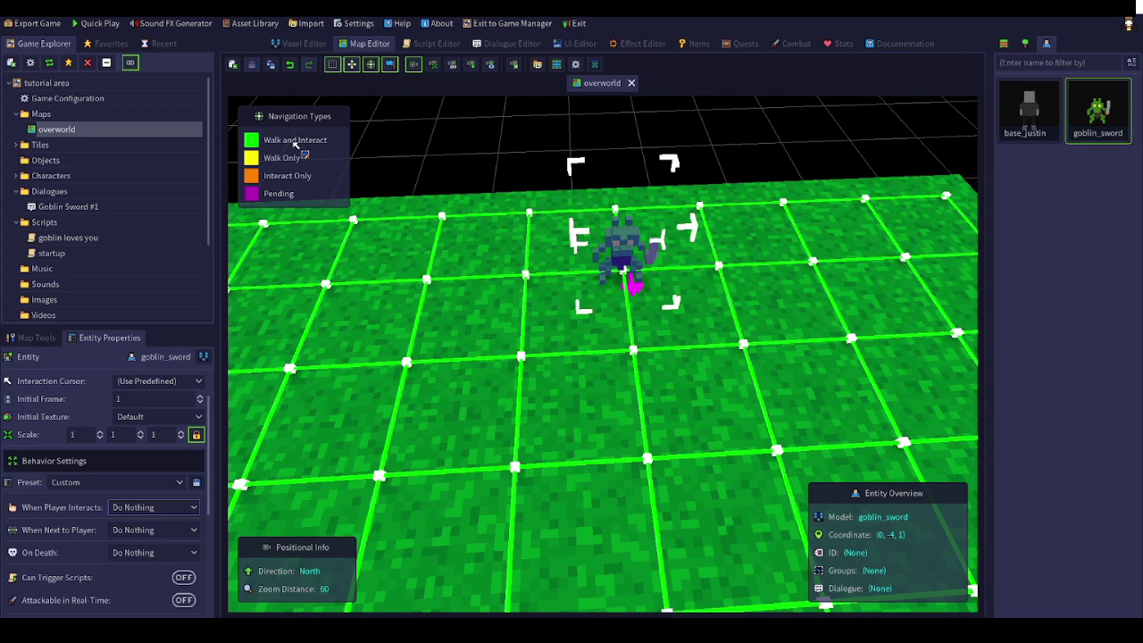
left_click(277, 175)
left_click(628, 338)
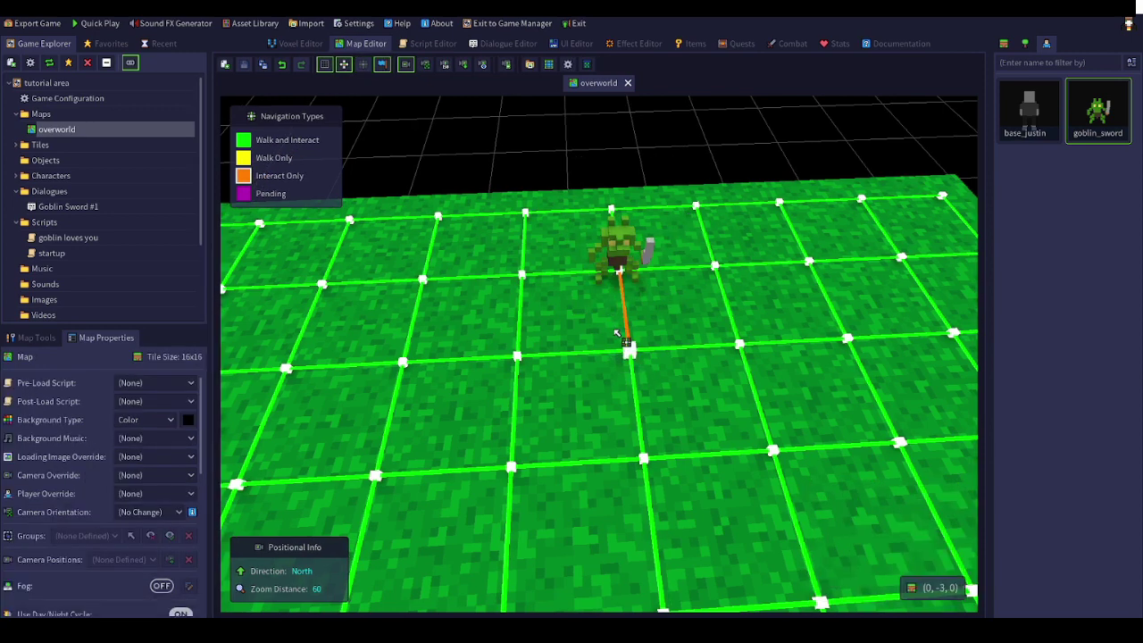
left_click(617, 284)
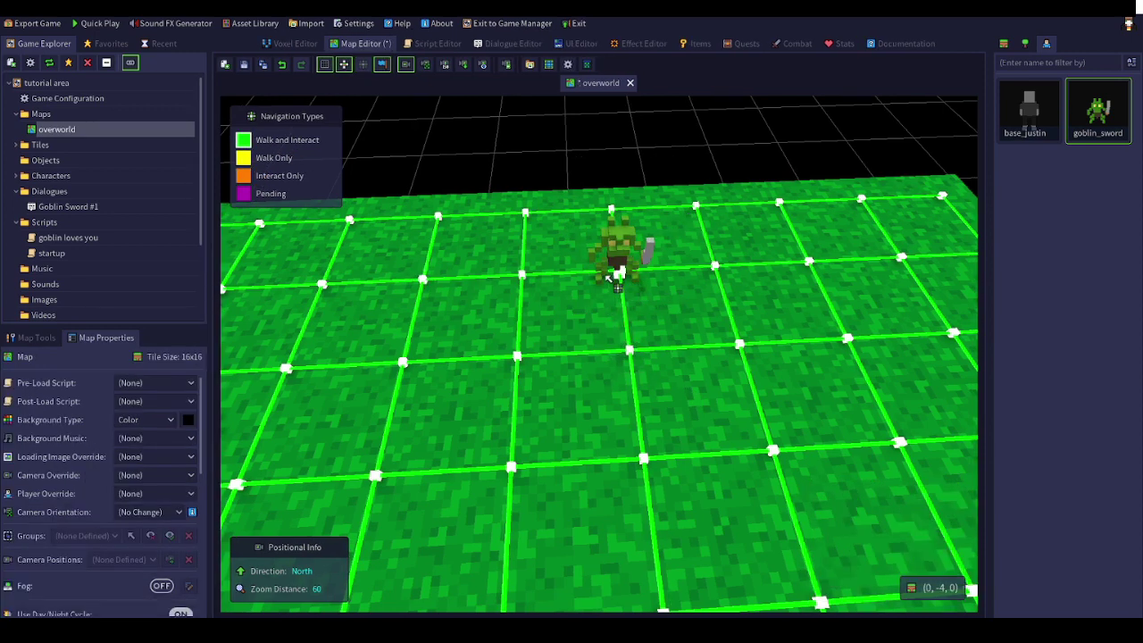
left_click(36, 338)
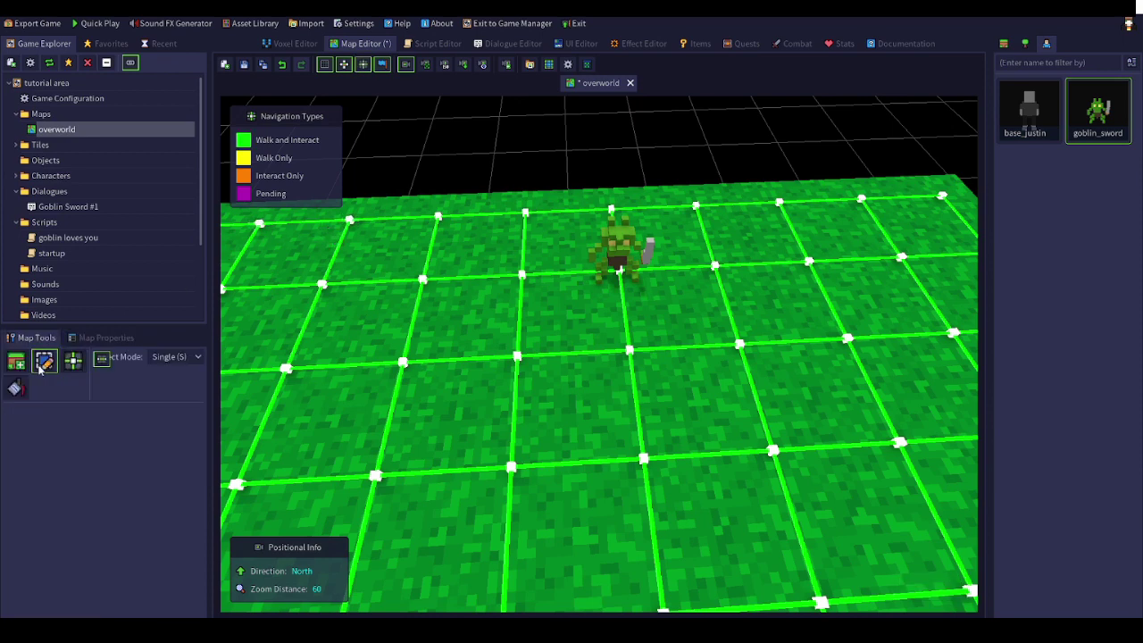
left_click(615, 266)
left_click(105, 345)
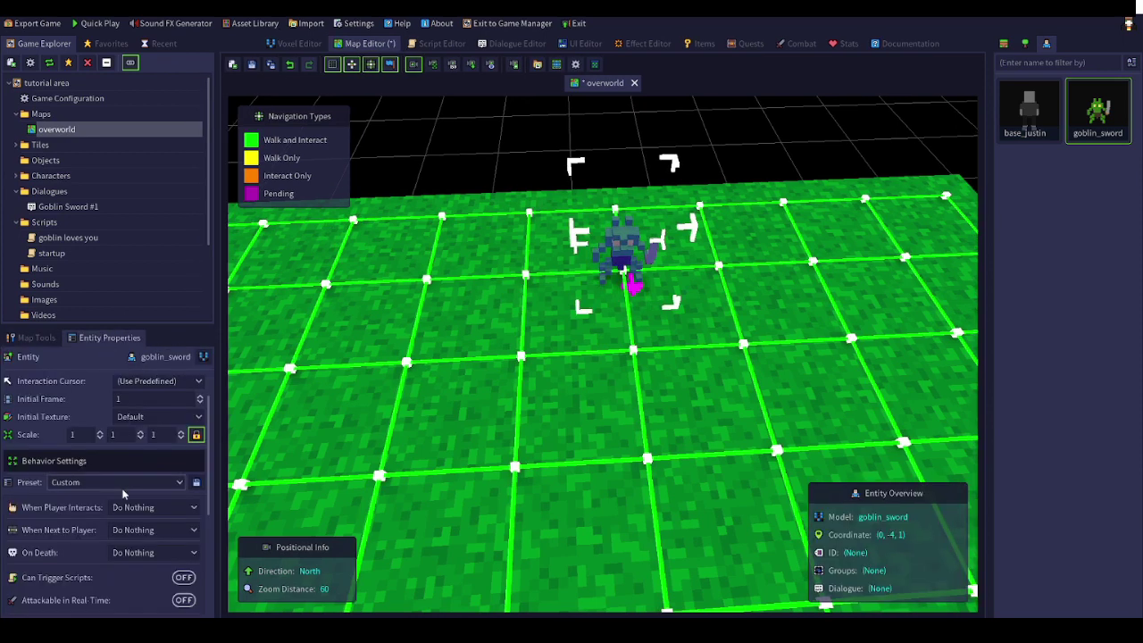
Make interacting with the goblin start the Goblin Sword #1 dialogue and save the map
left_click(134, 510)
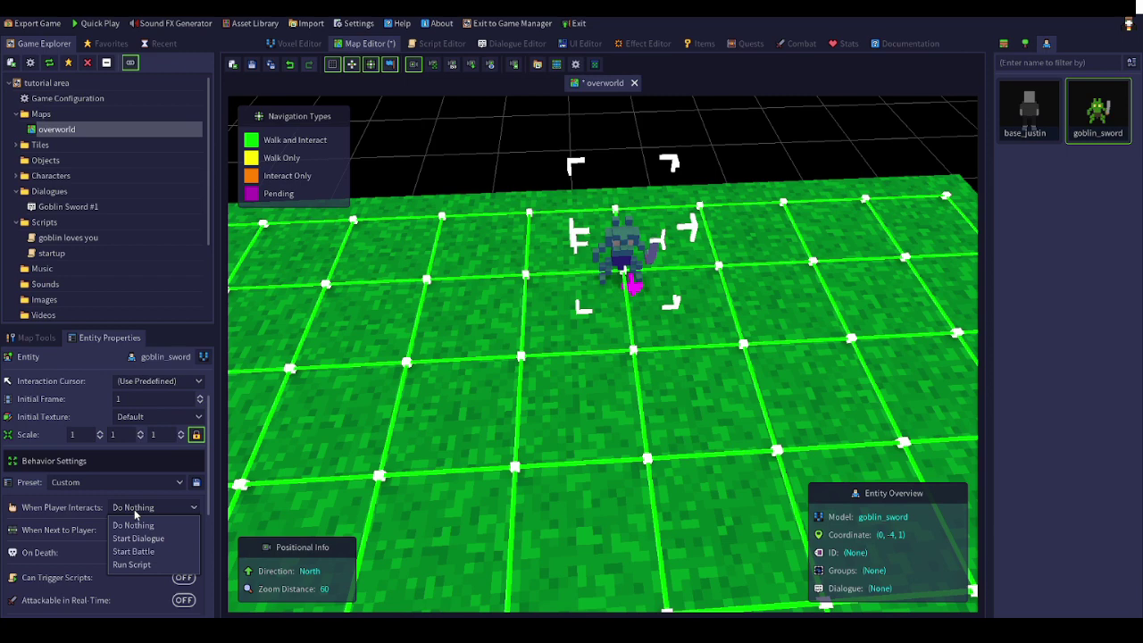
left_click(141, 539)
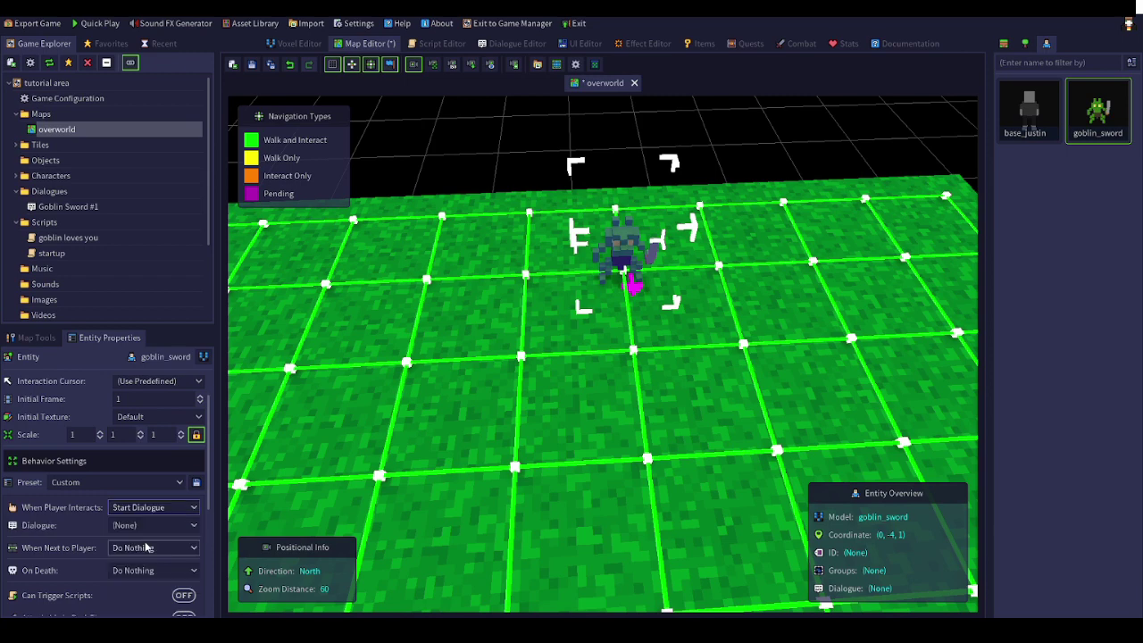
left_click(148, 525)
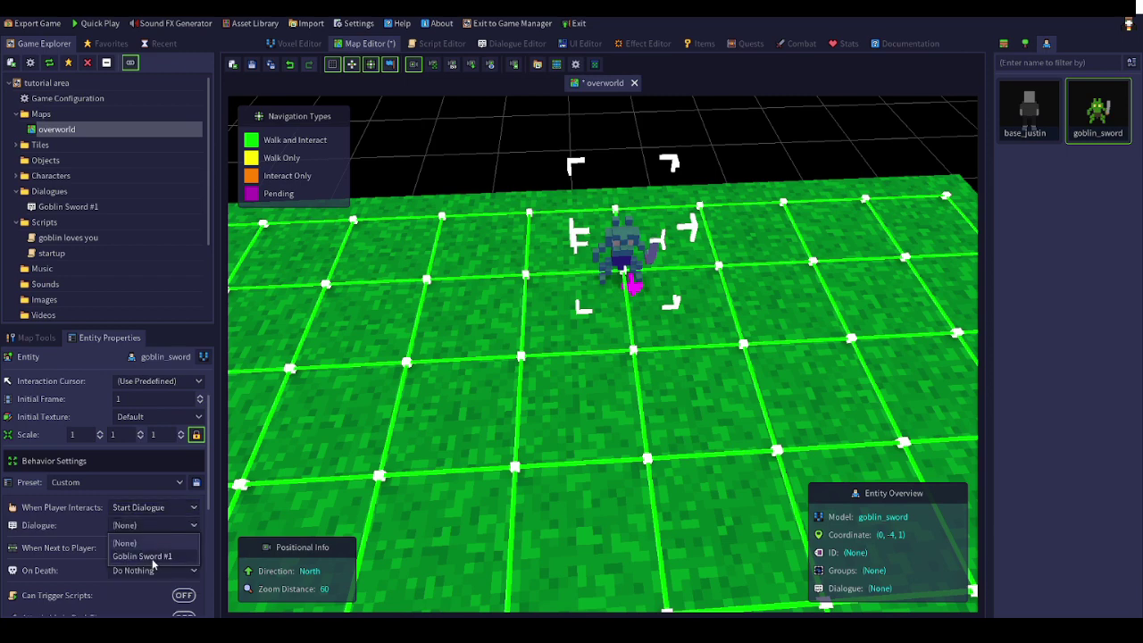
left_click(142, 556)
left_click(251, 64)
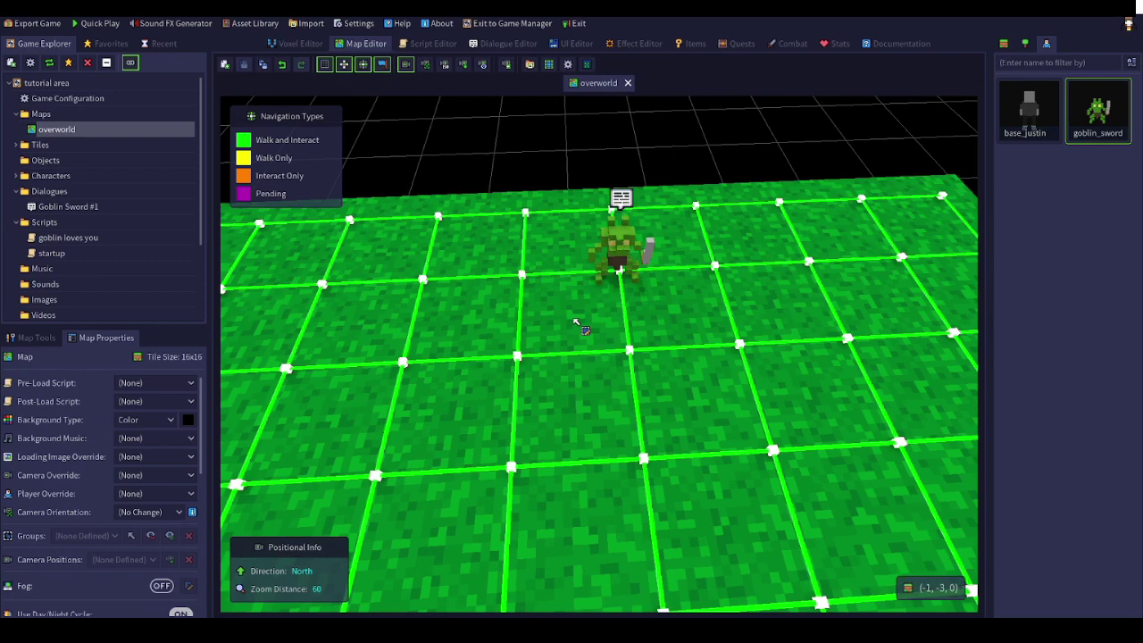
scroll(577, 323, "down", 5)
Quick Play the game and answer the goblin with the 'Screw you' reply
left_click(99, 24)
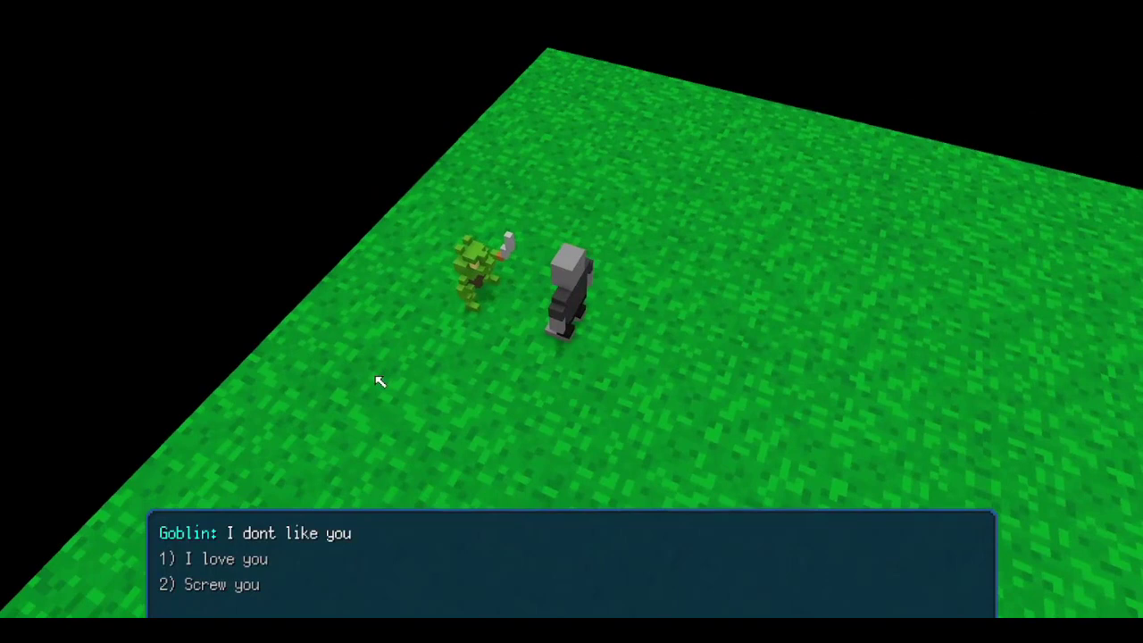
left_click(249, 585)
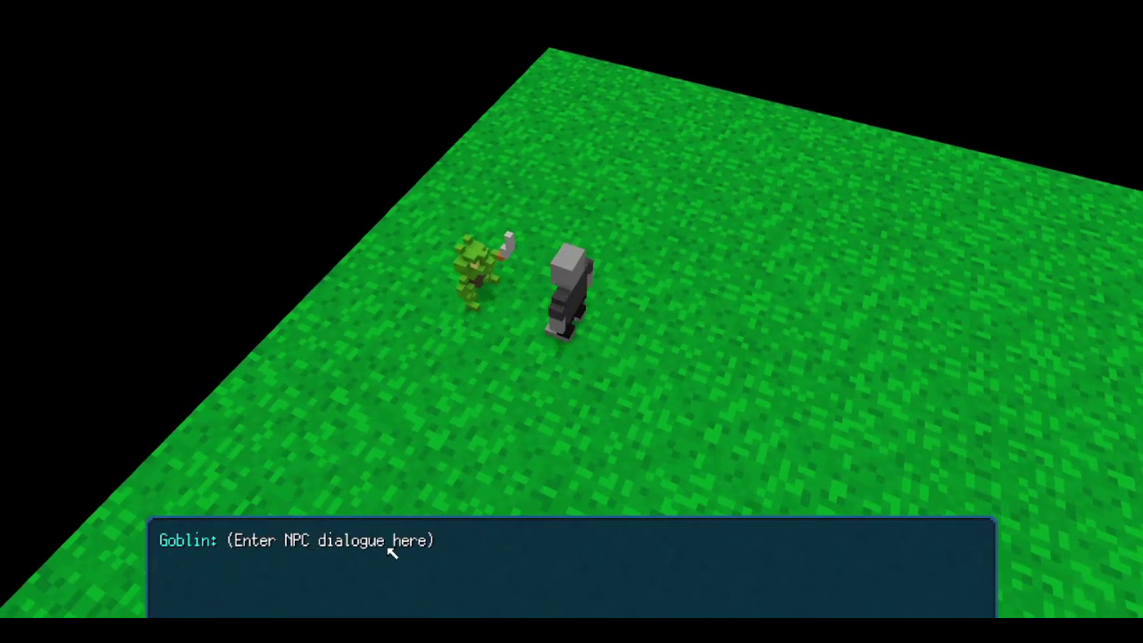
left_click(384, 428)
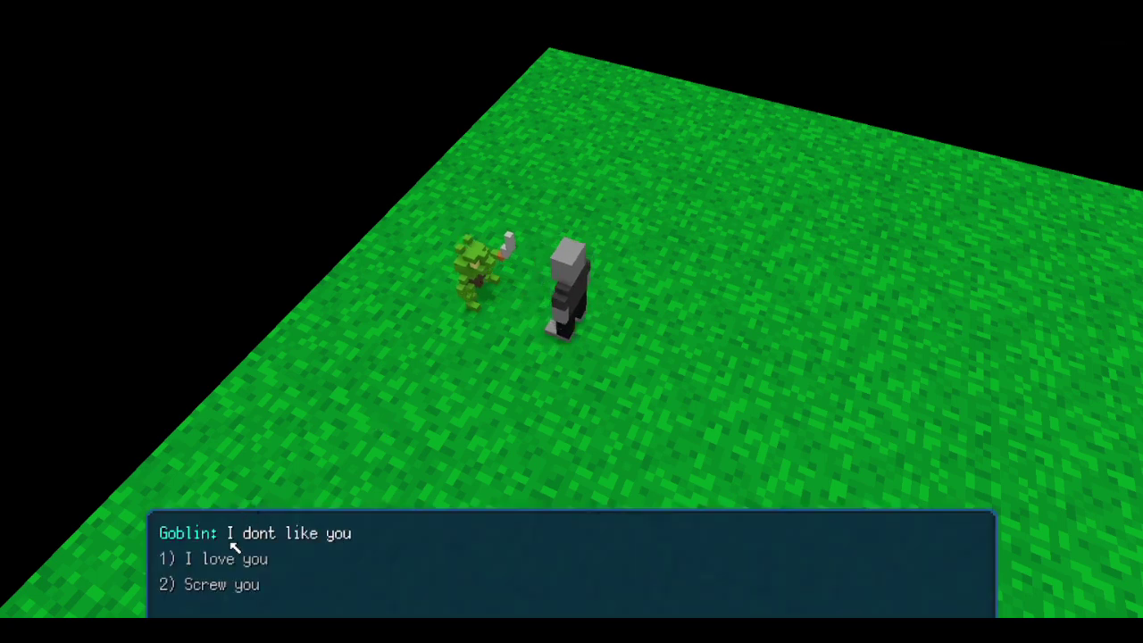
Choose 'I love you', dismiss the placeholder messages, and quit the playtest
left_click(231, 559)
left_click(346, 379)
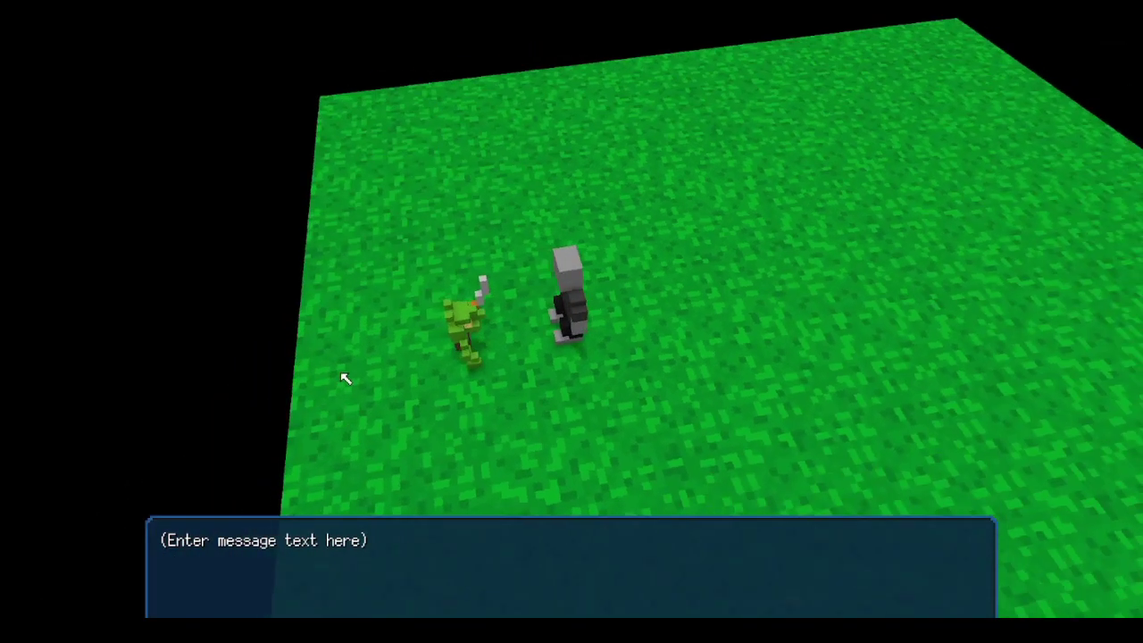
left_click(265, 541)
key("Escape")
left_click(76, 219)
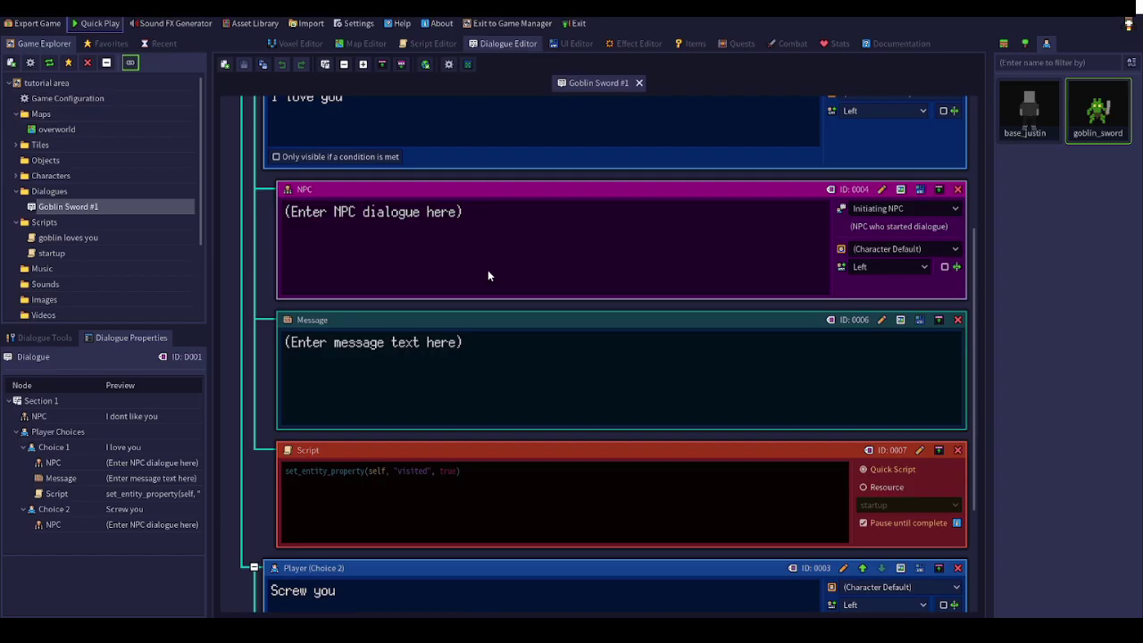
Change the Message node's placeholder text to 'script activated'
scroll(488, 270, "up", 3)
scroll(446, 343, "down", 1)
scroll(446, 343, "up", 1)
scroll(451, 357, "down", 2)
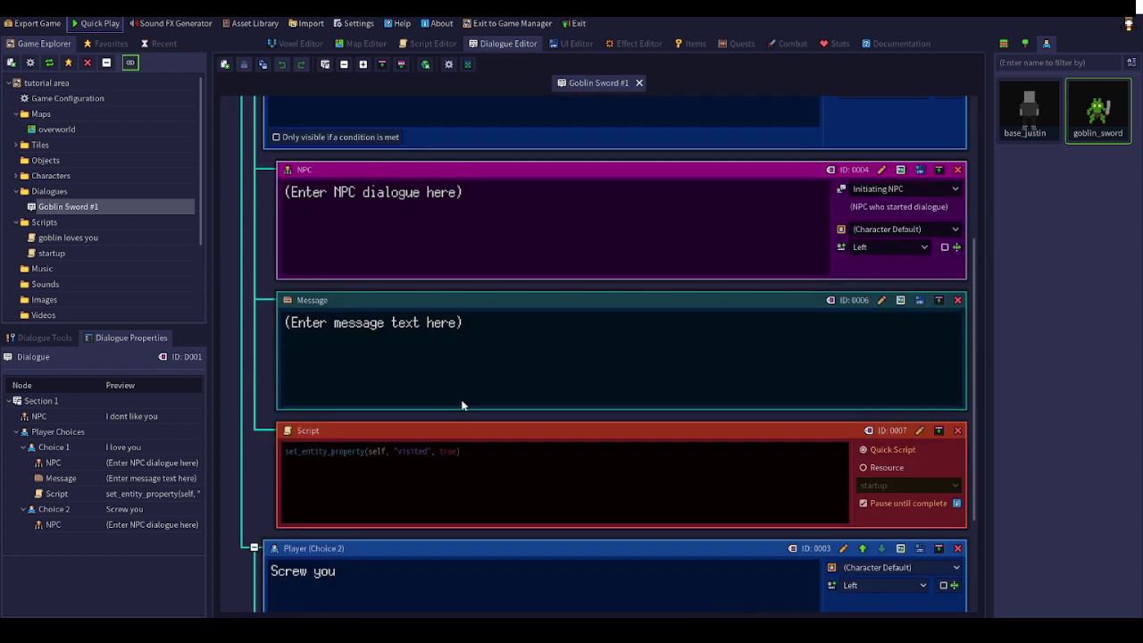
left_click(278, 373)
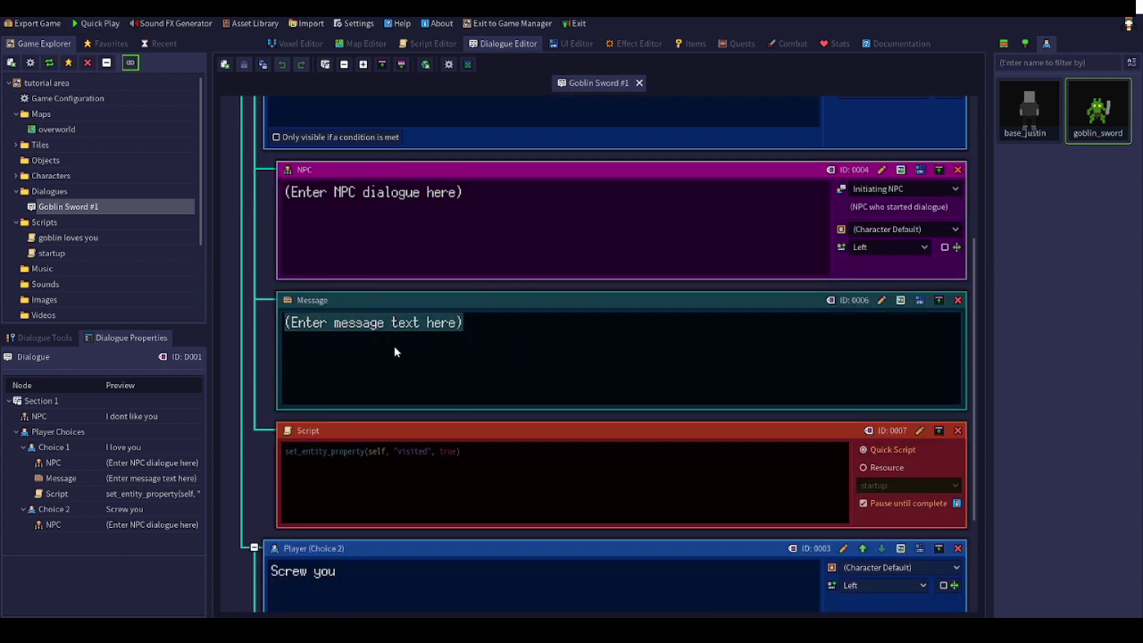
type("scrip")
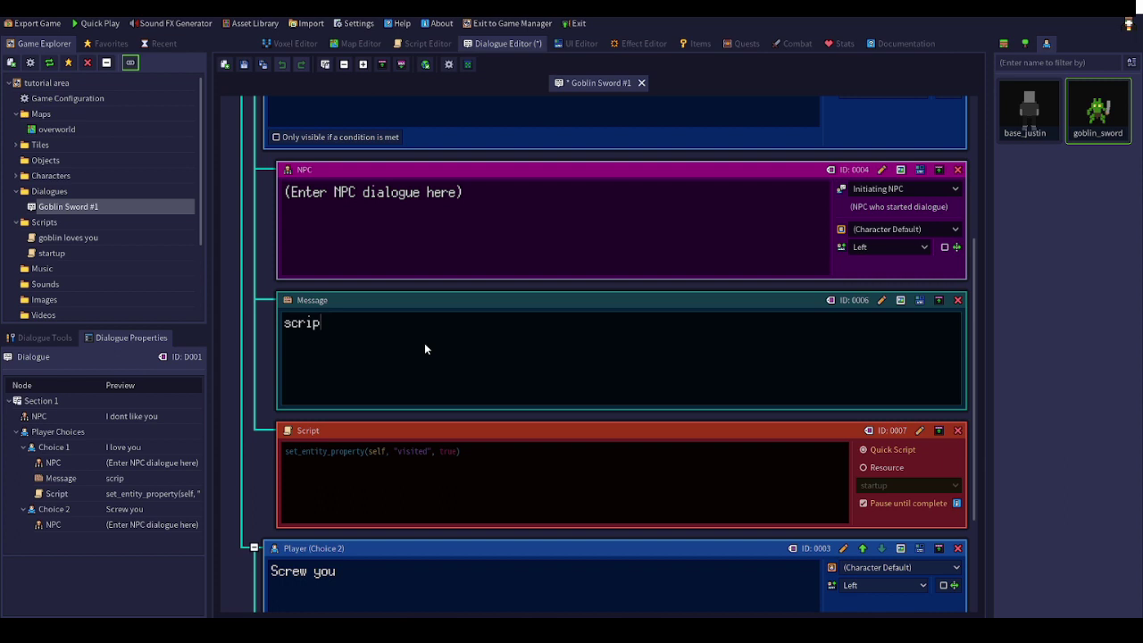
type("t activated")
Save the Goblin Sword #1 dialogue and bring up the goblin loves you script
left_click(458, 480)
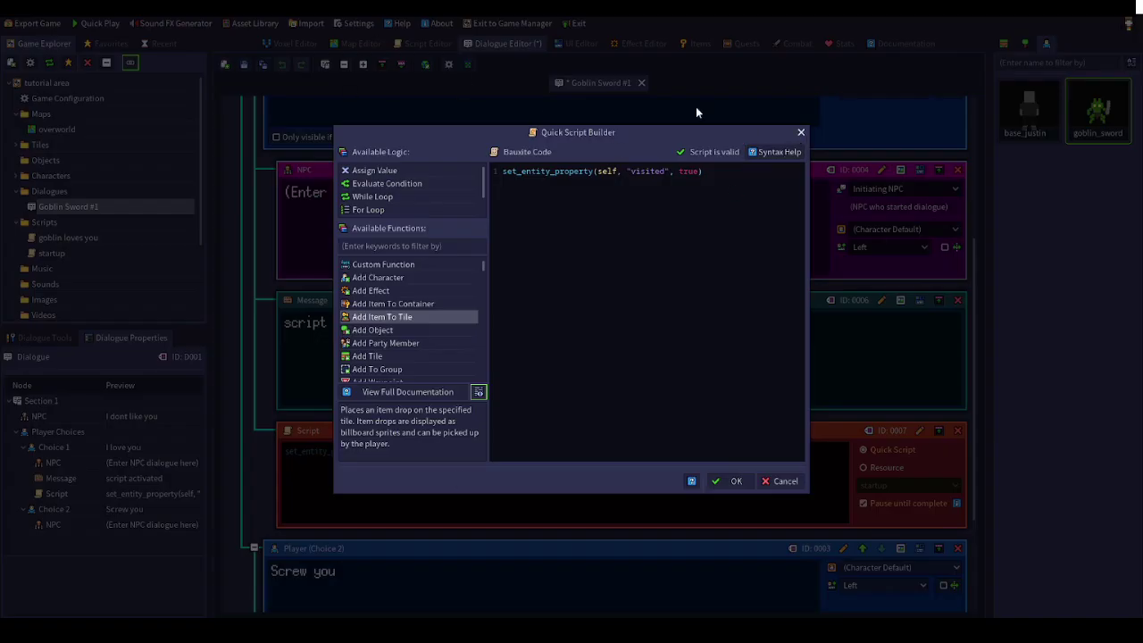
left_click(801, 132)
left_click(242, 65)
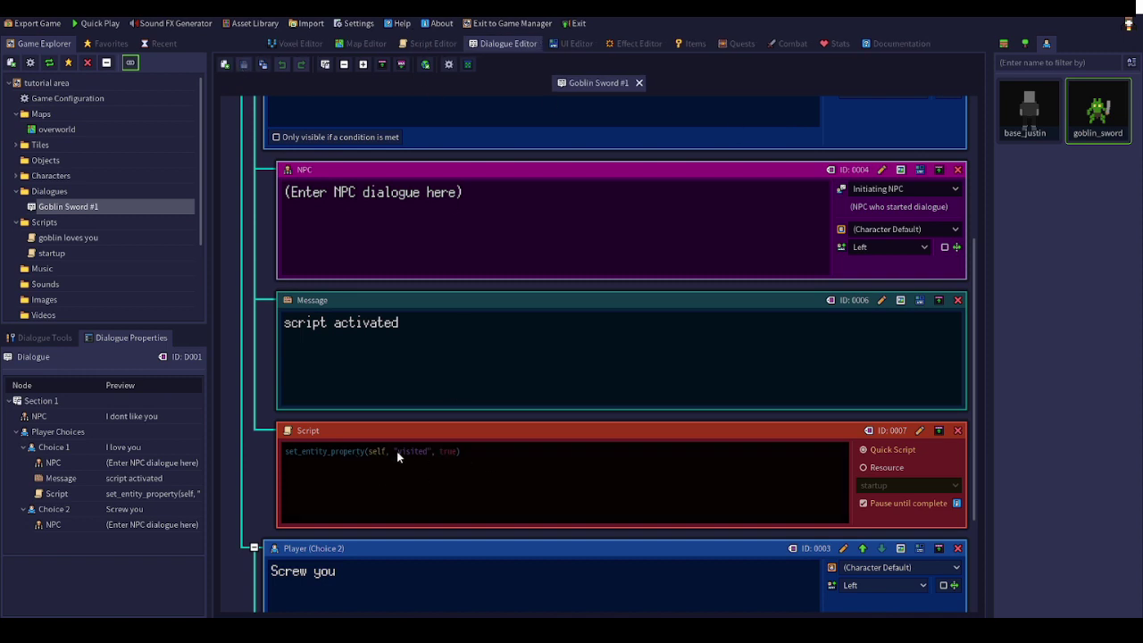
left_click(426, 47)
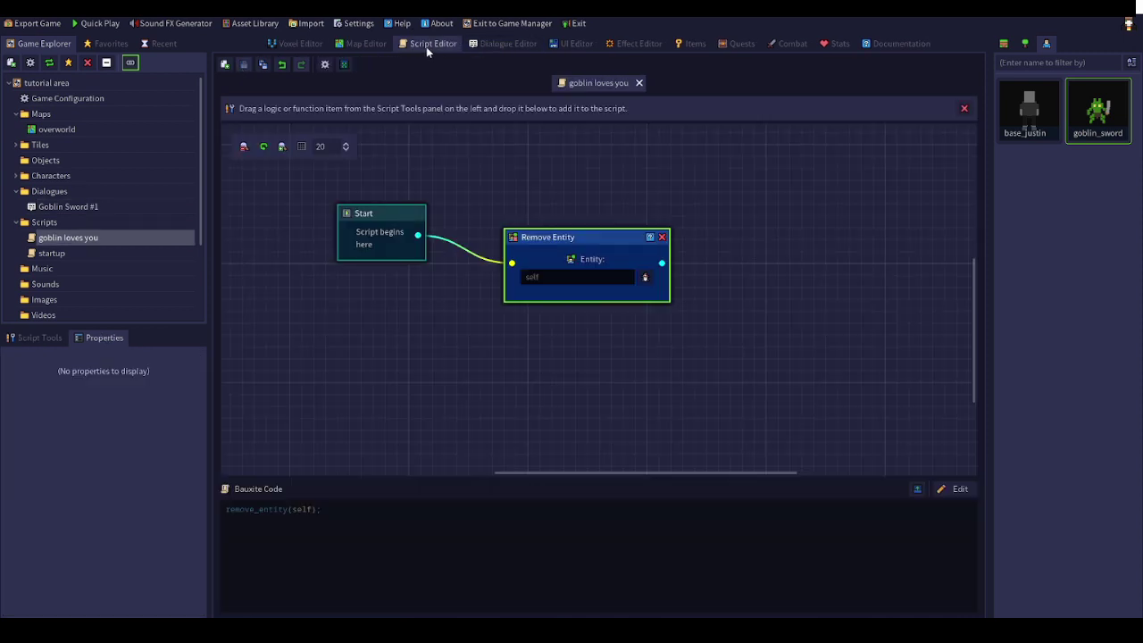
Clear the Script Tools function filter and delete the Remove Entity node, leaving only Start
left_click(491, 43)
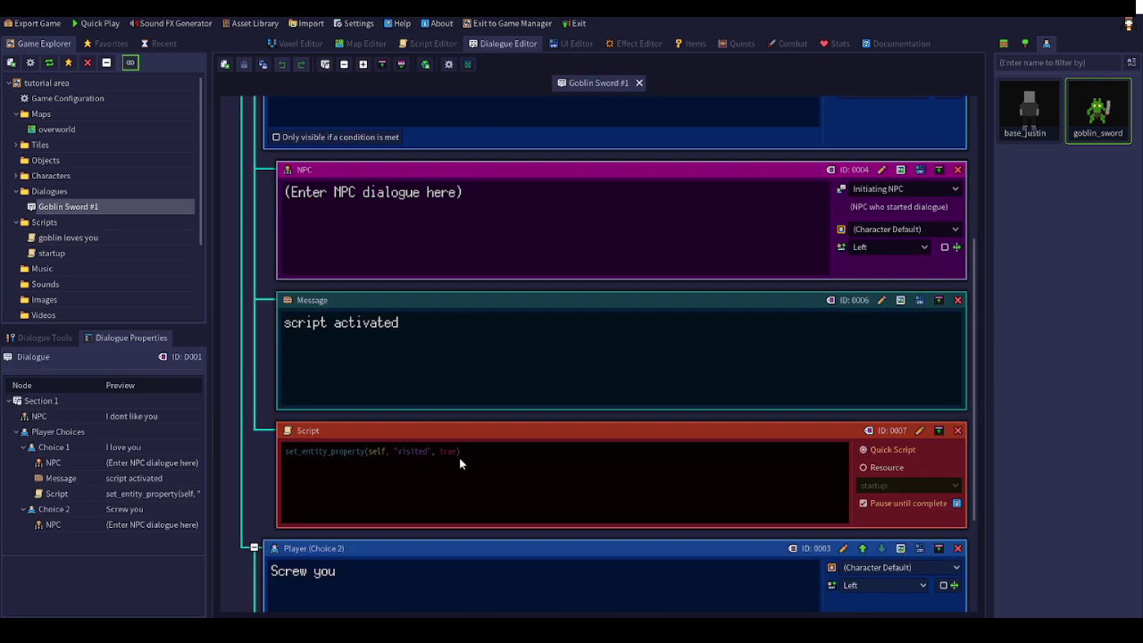
left_click(435, 51)
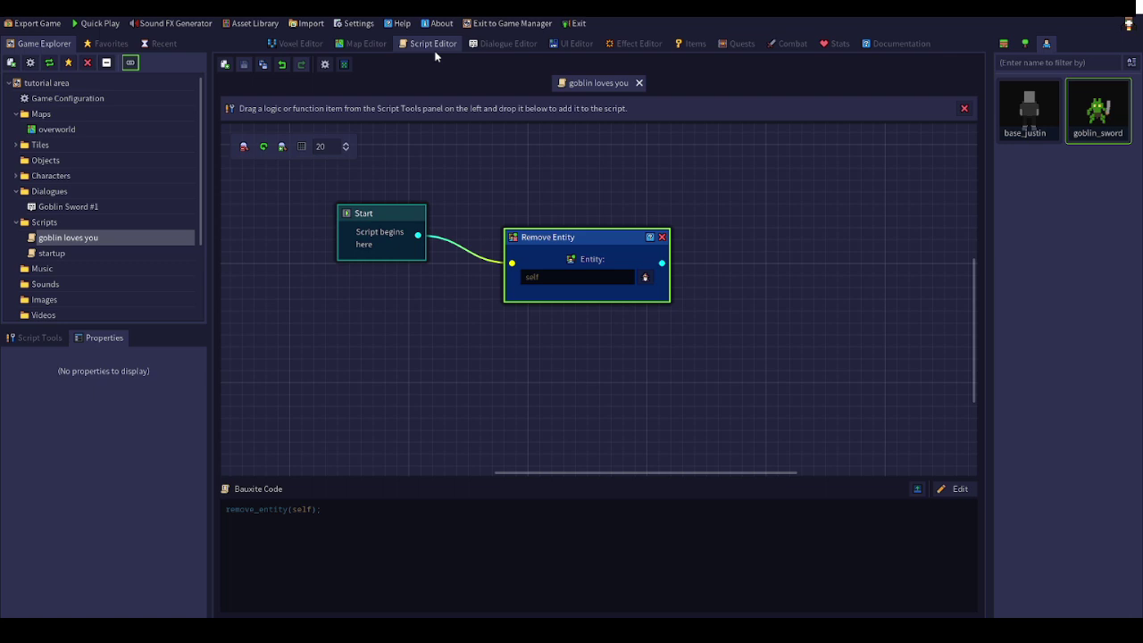
left_click(52, 339)
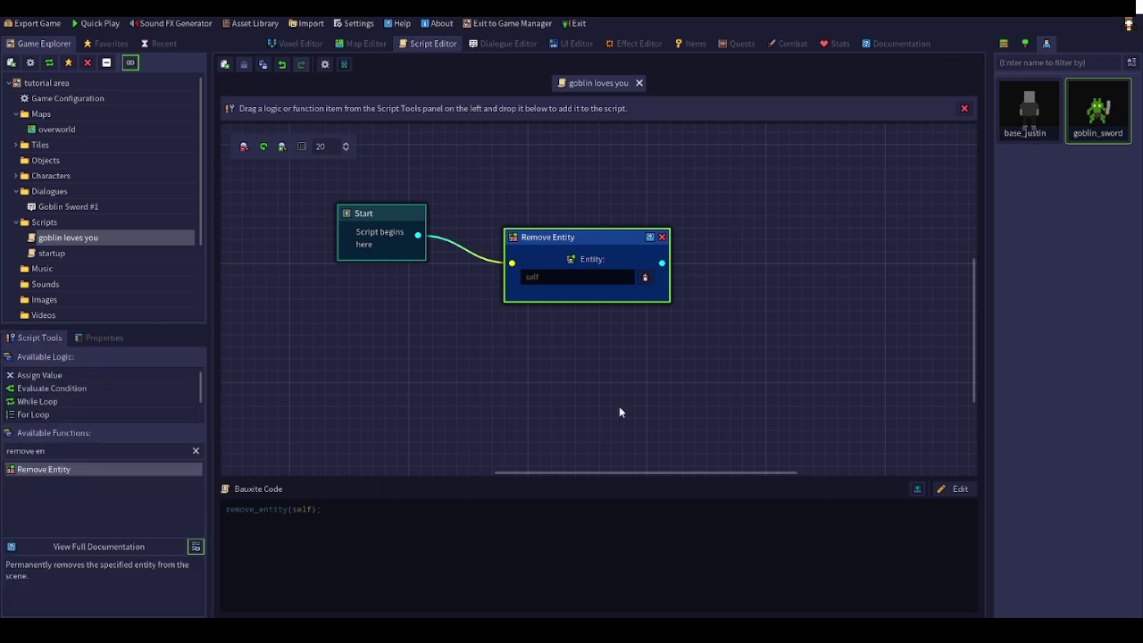
left_click(195, 450)
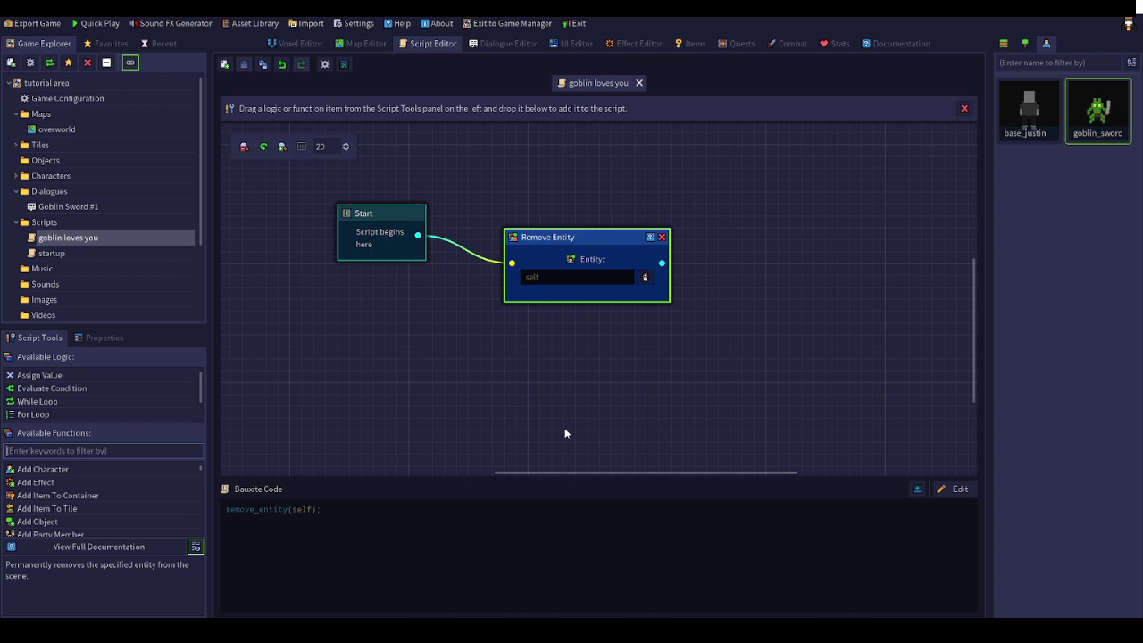
scroll(597, 300, "up", 2)
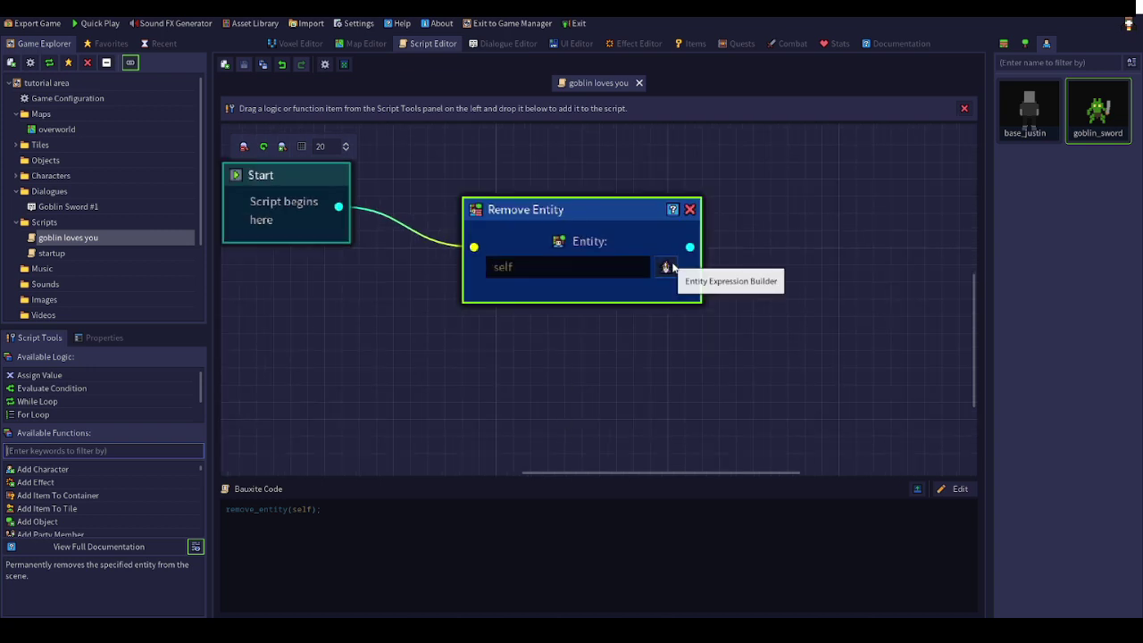
left_click(473, 210)
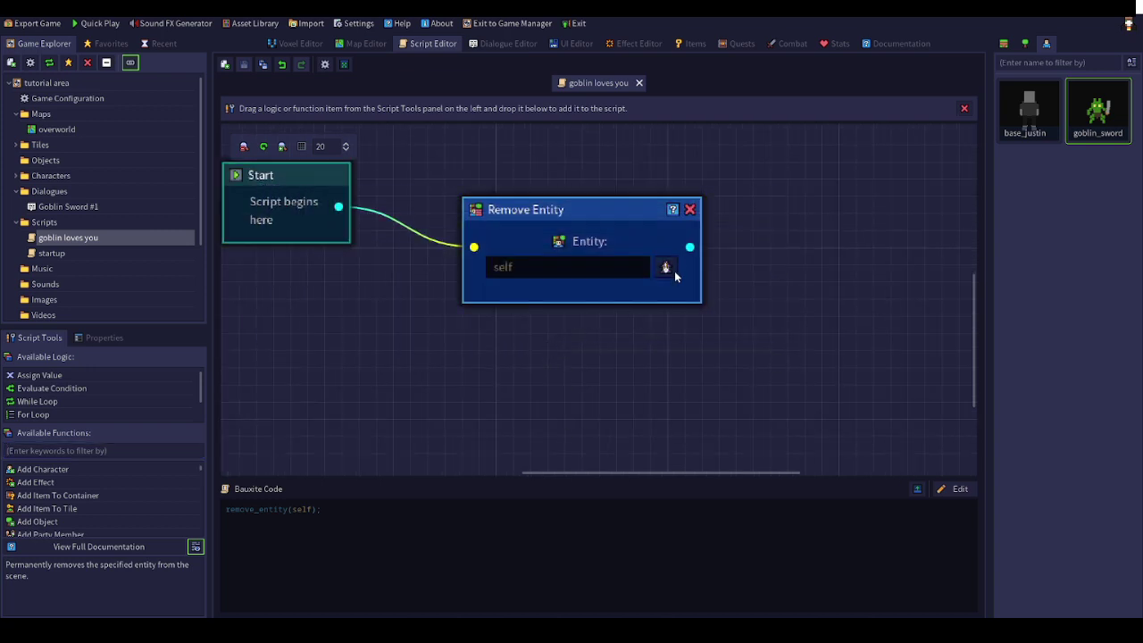
left_click(691, 209)
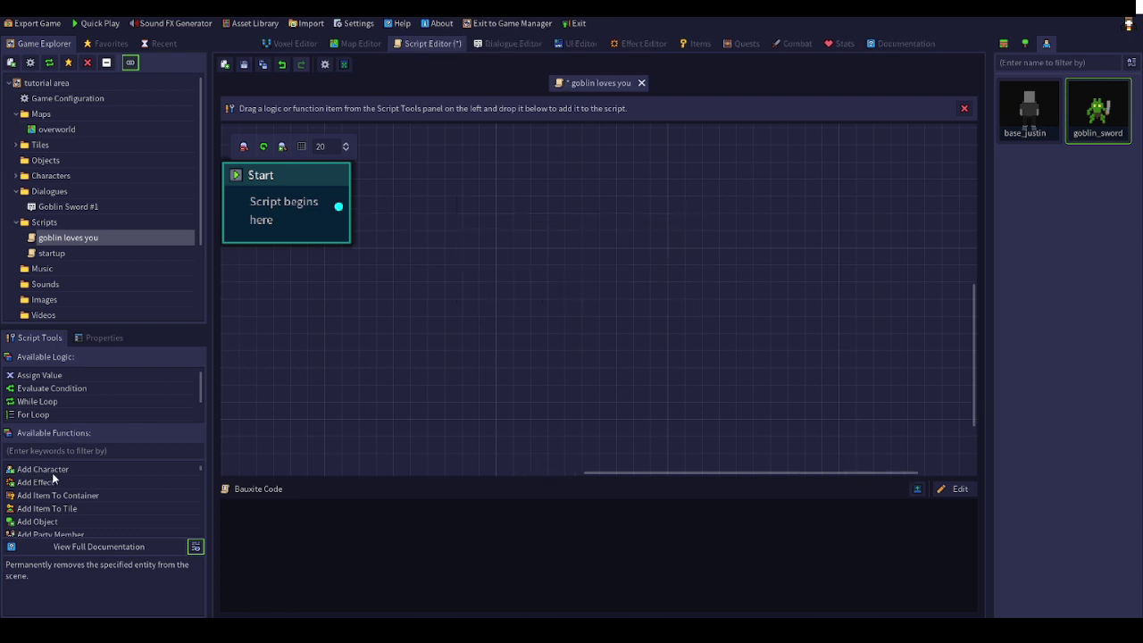
scroll(114, 507, "down", 2)
scroll(114, 507, "up", 2)
Filter functions for 'remo', add a Remove Entity node, and link it after Start
scroll(127, 498, "down", 3)
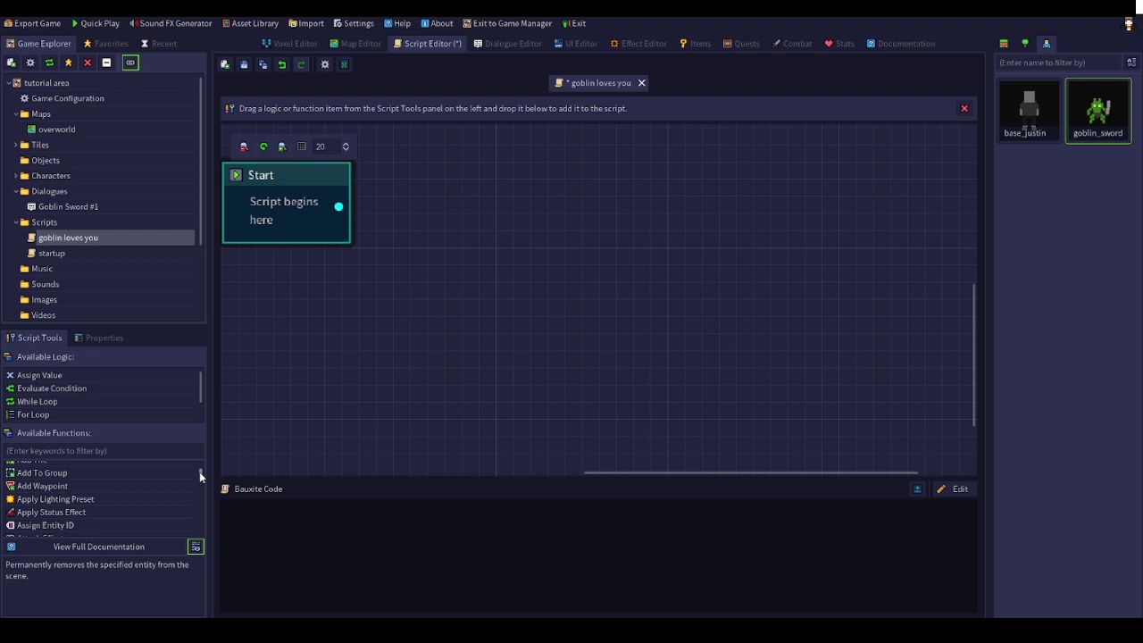
scroll(200, 477, "down", 5)
scroll(161, 491, "up", 4)
left_click(155, 451)
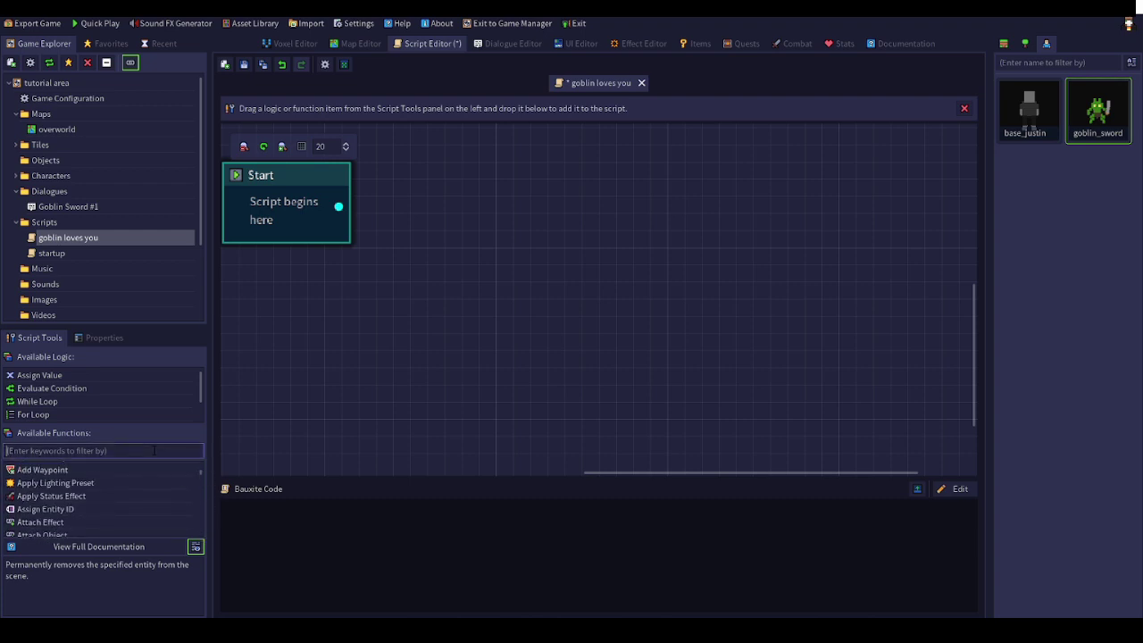
type("entit")
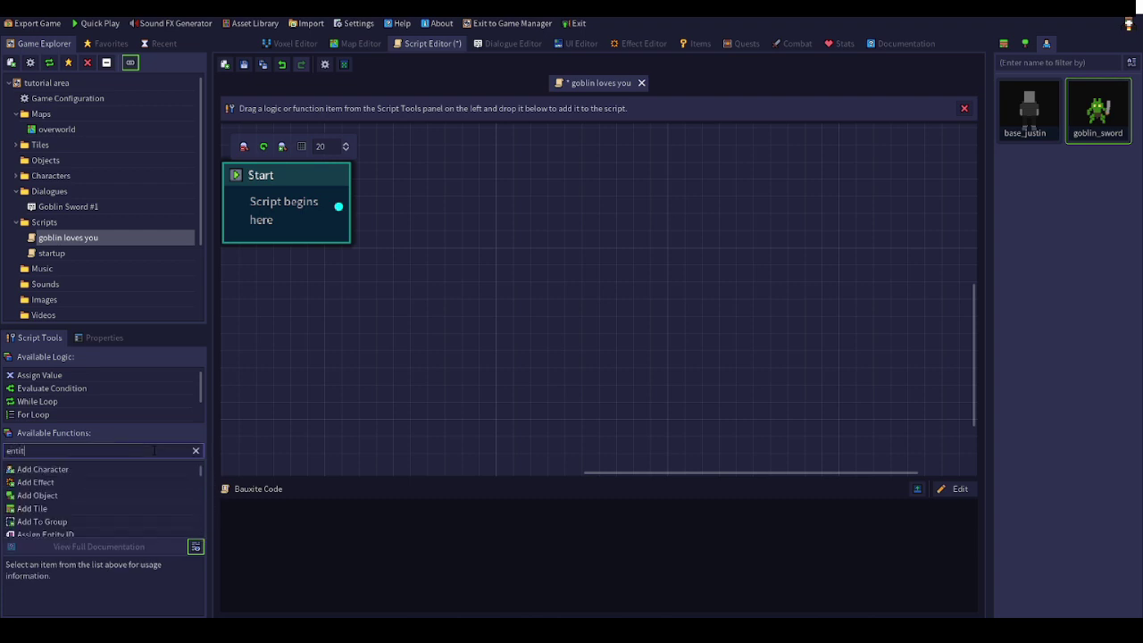
scroll(92, 508, "down", 3)
type("tit")
key("BackSpace")
key("BackSpace")
key("BackSpace")
key("BackSpace")
key("BackSpace")
type("remove")
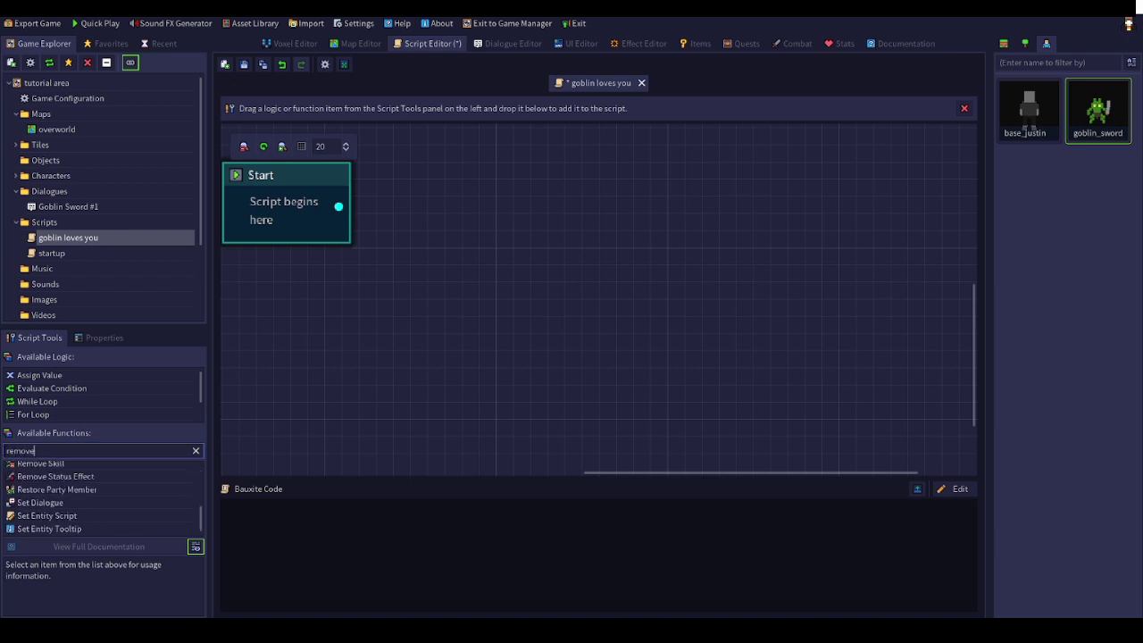
scroll(71, 493, "up", 5)
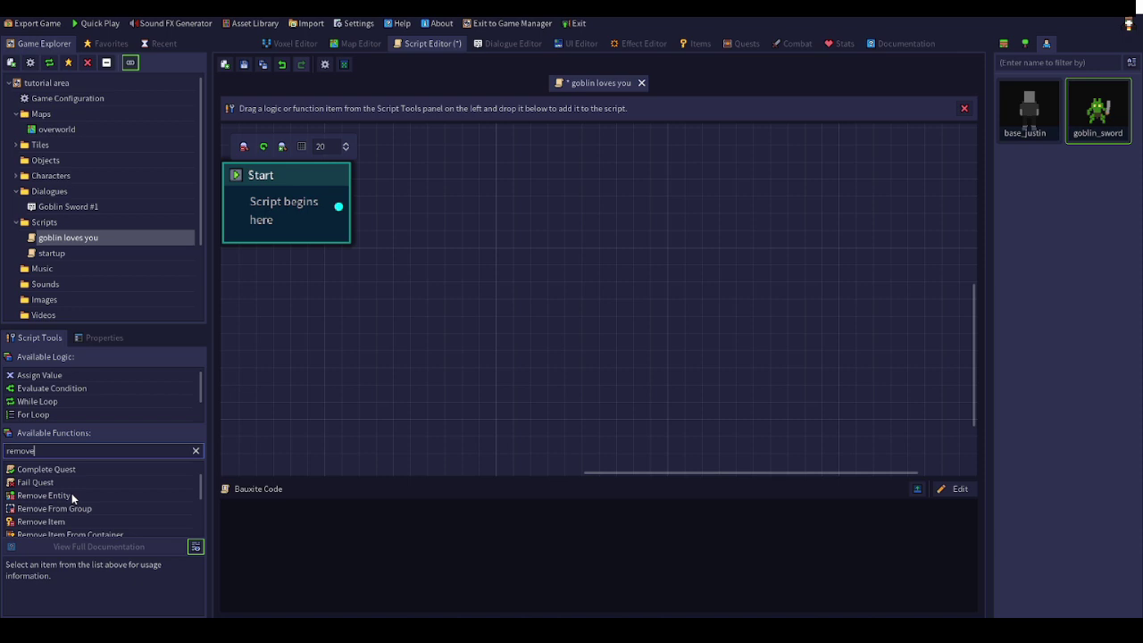
left_click_drag(55, 520, 541, 261)
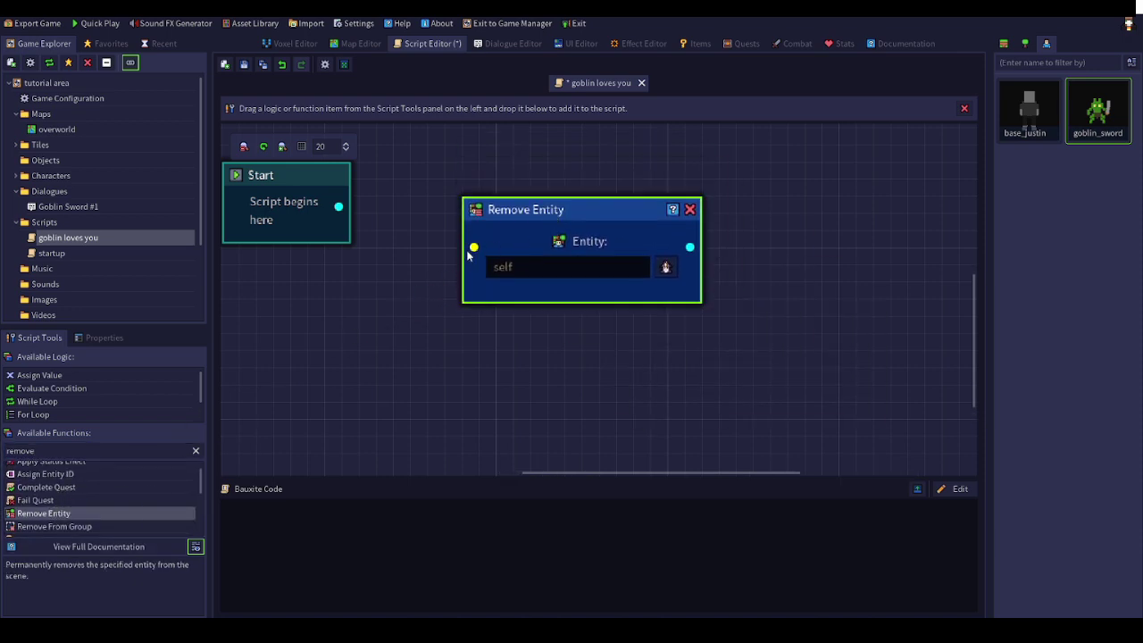
left_click_drag(475, 247, 344, 176)
Check the overworld map, browsing tile and character assets including base_justin
left_click(357, 43)
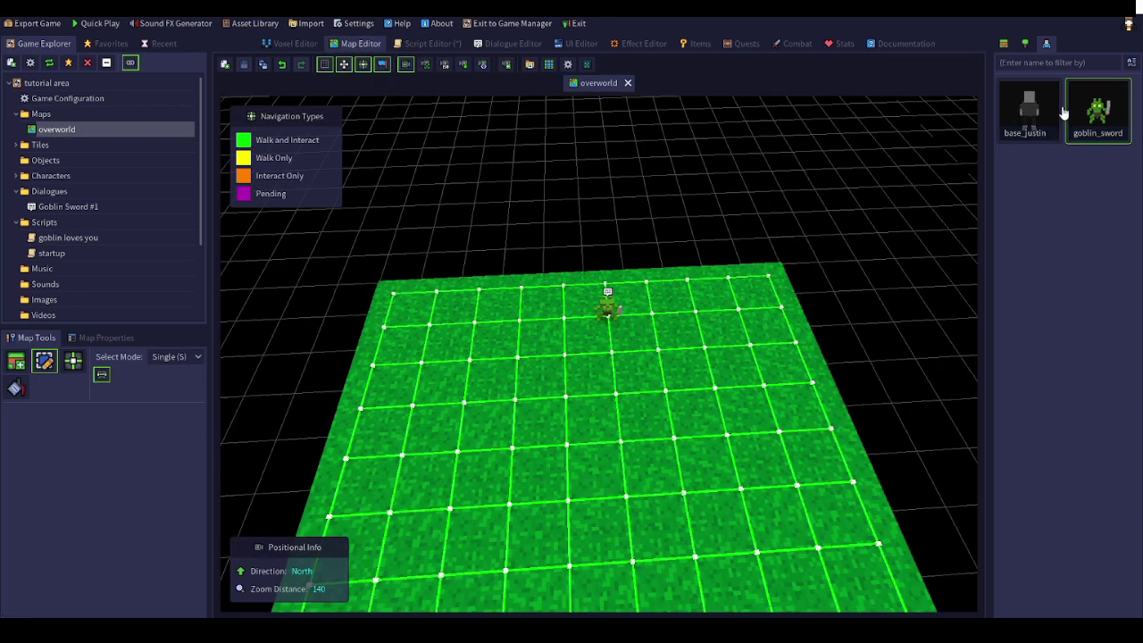
left_click(1026, 43)
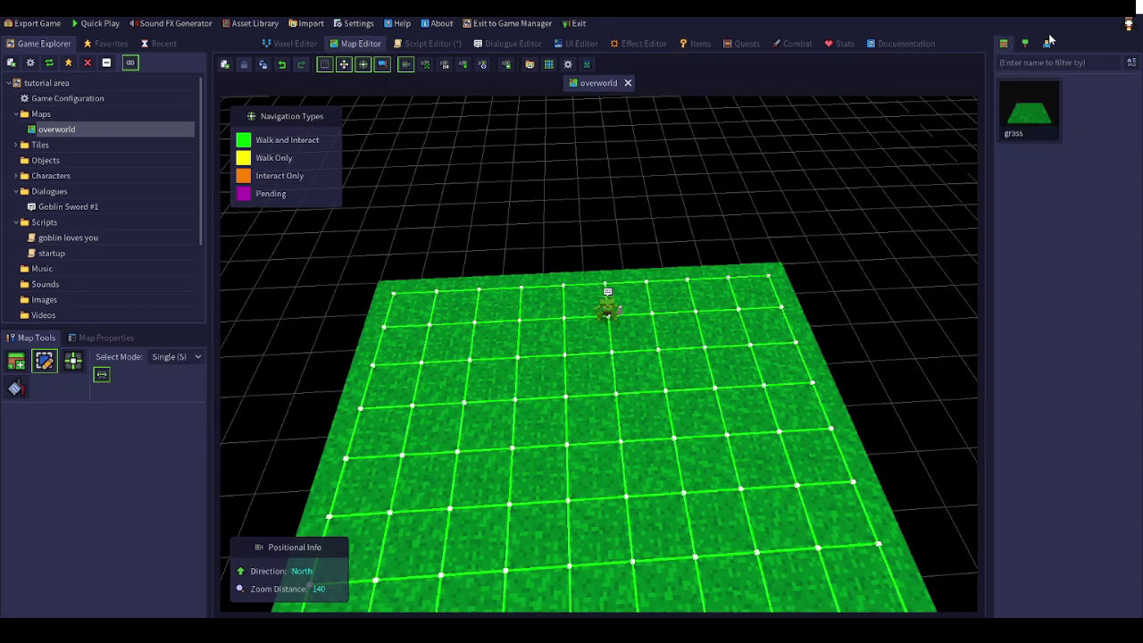
left_click(1049, 42)
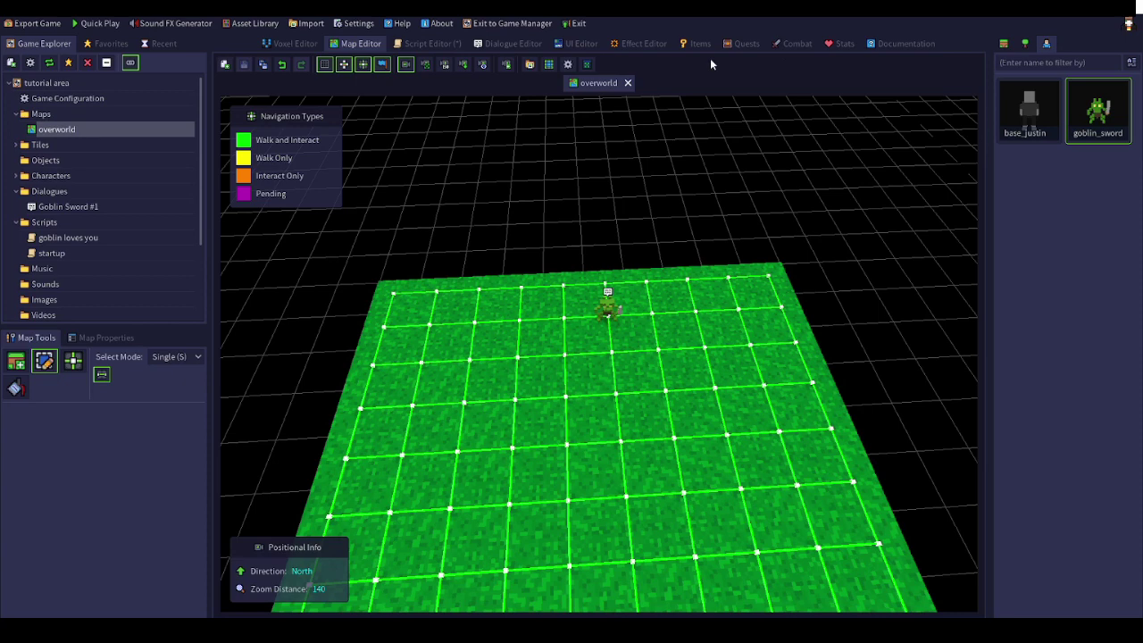
left_click(436, 45)
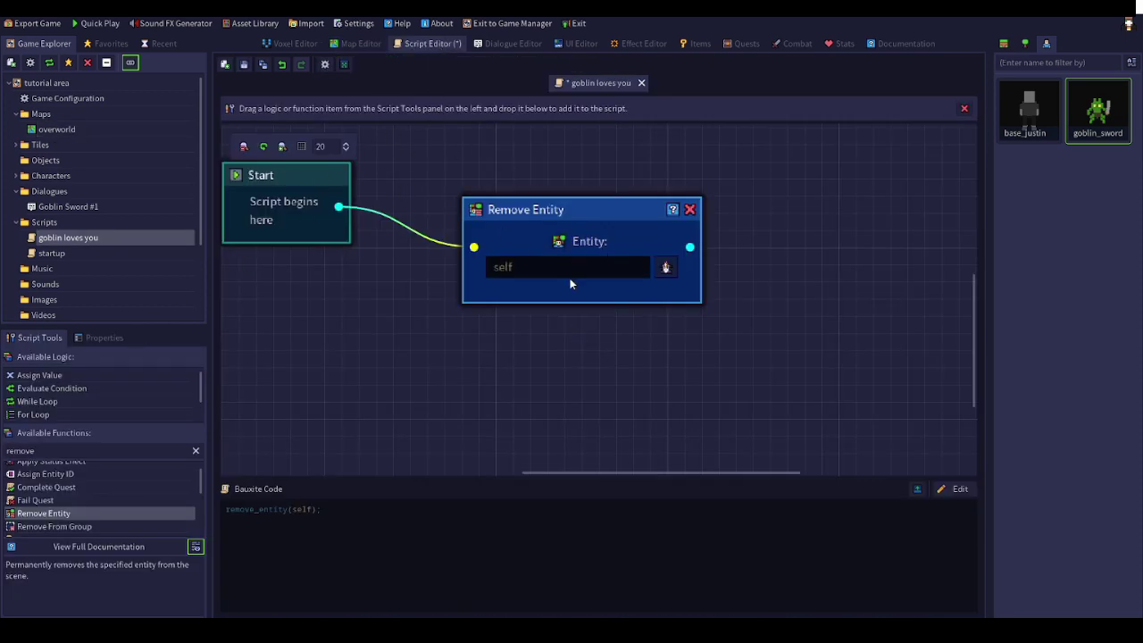
left_click(358, 43)
left_click(1027, 112)
scroll(778, 331, "up", 3)
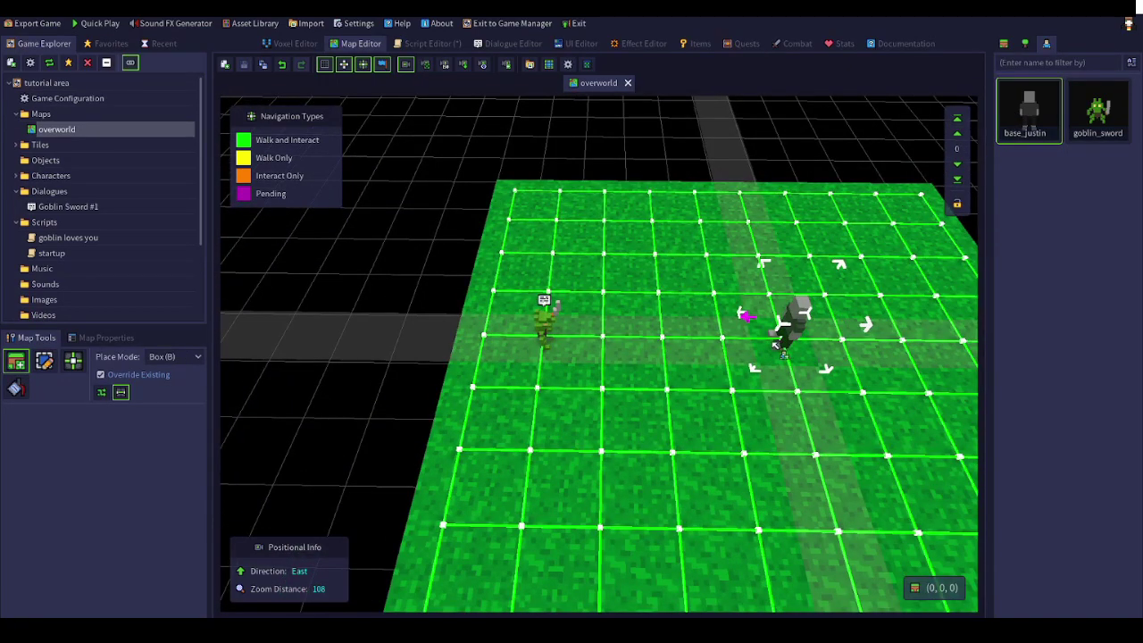
right_click_drag(783, 329, 613, 350)
left_click(435, 43)
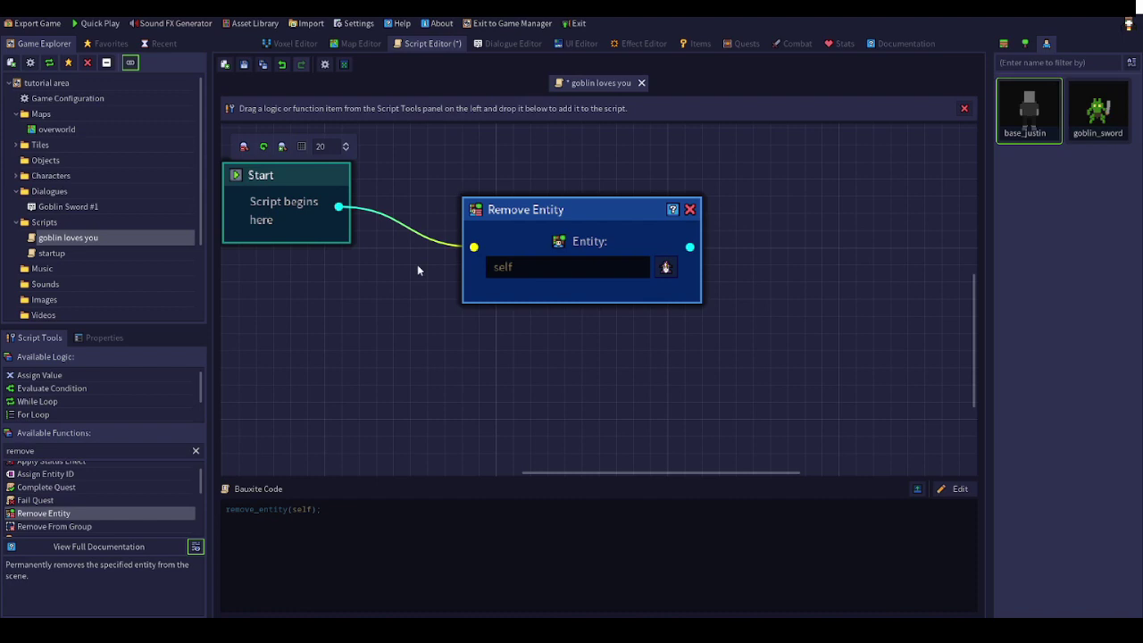
Set the Remove Entity target to Entity by ID, entity("id"), and save the script
left_click(666, 268)
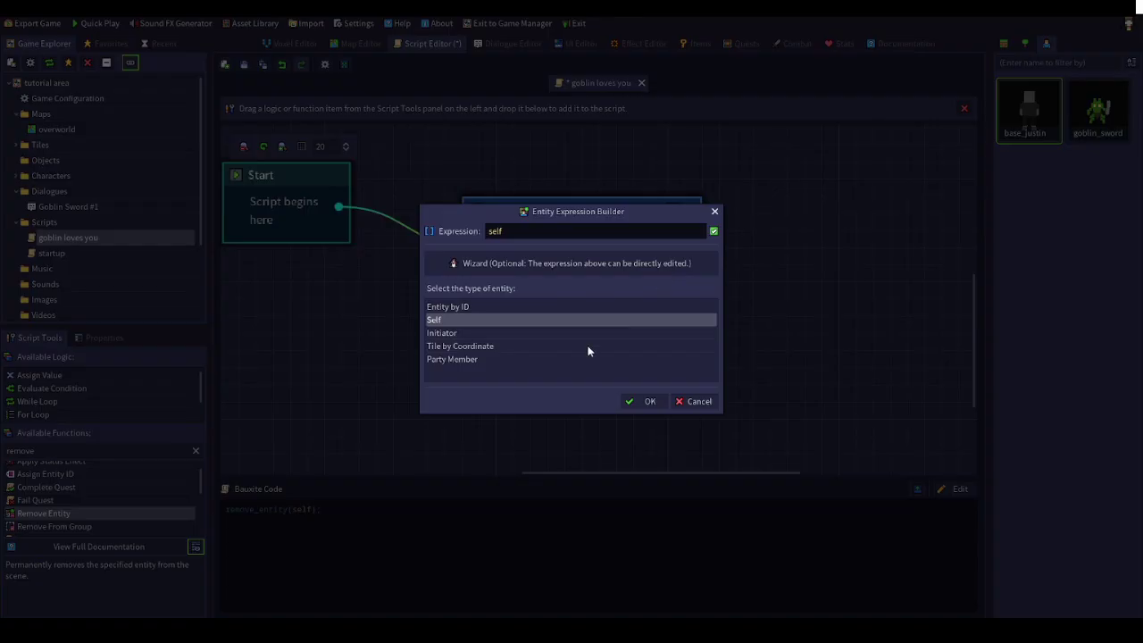
left_click(471, 308)
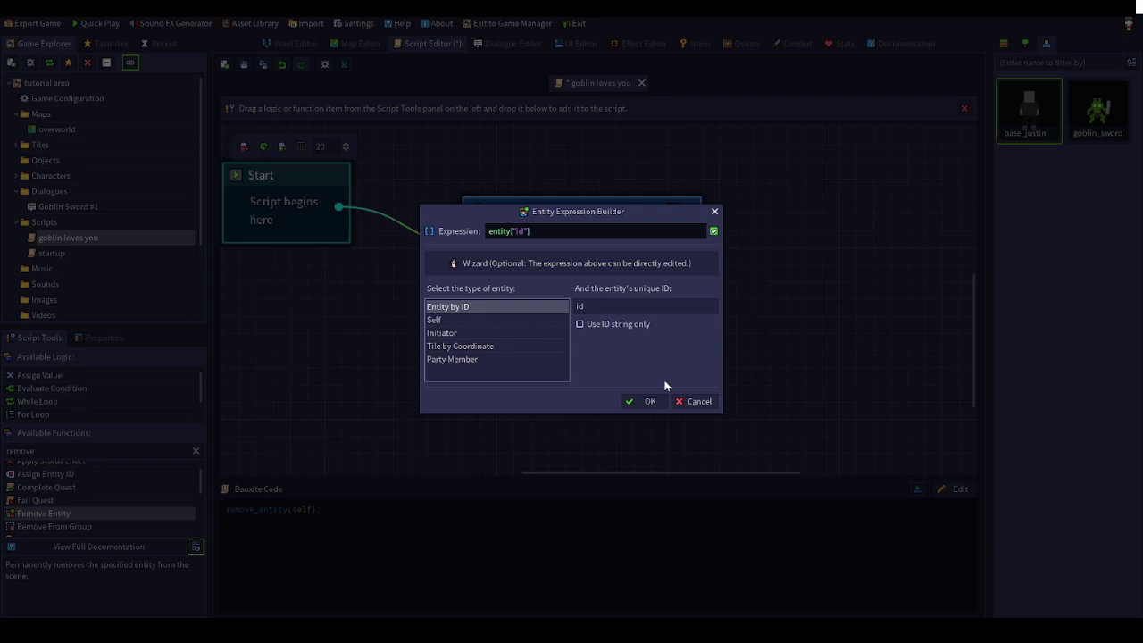
left_click(651, 402)
left_click(357, 45)
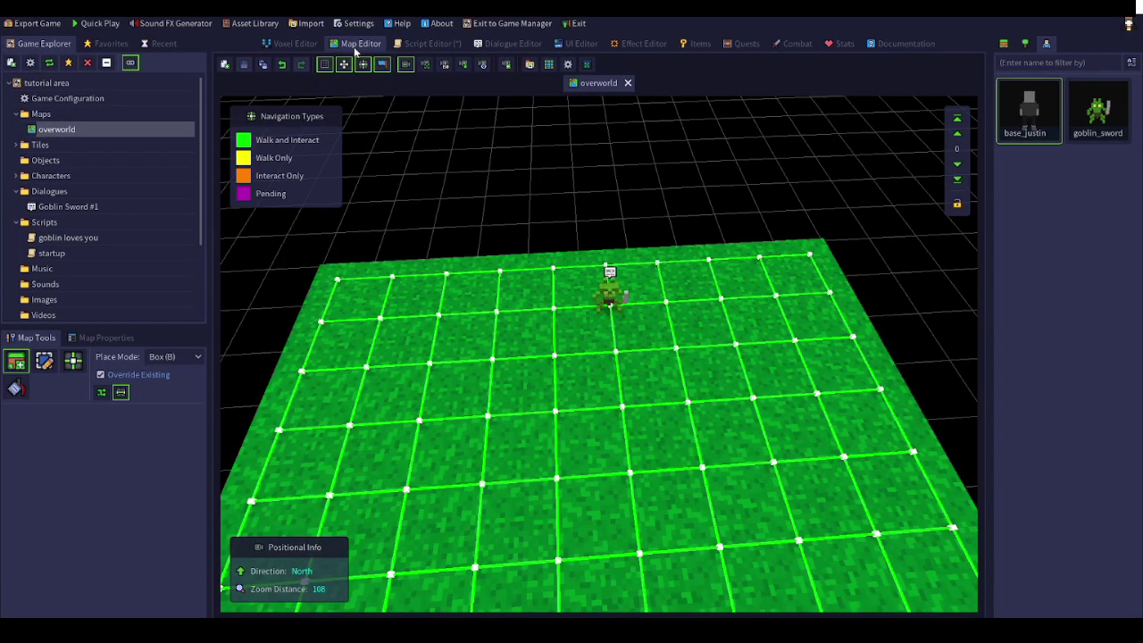
Inspect the overworld map, then review the Remove Entity target without changes
left_click(433, 44)
left_click(355, 47)
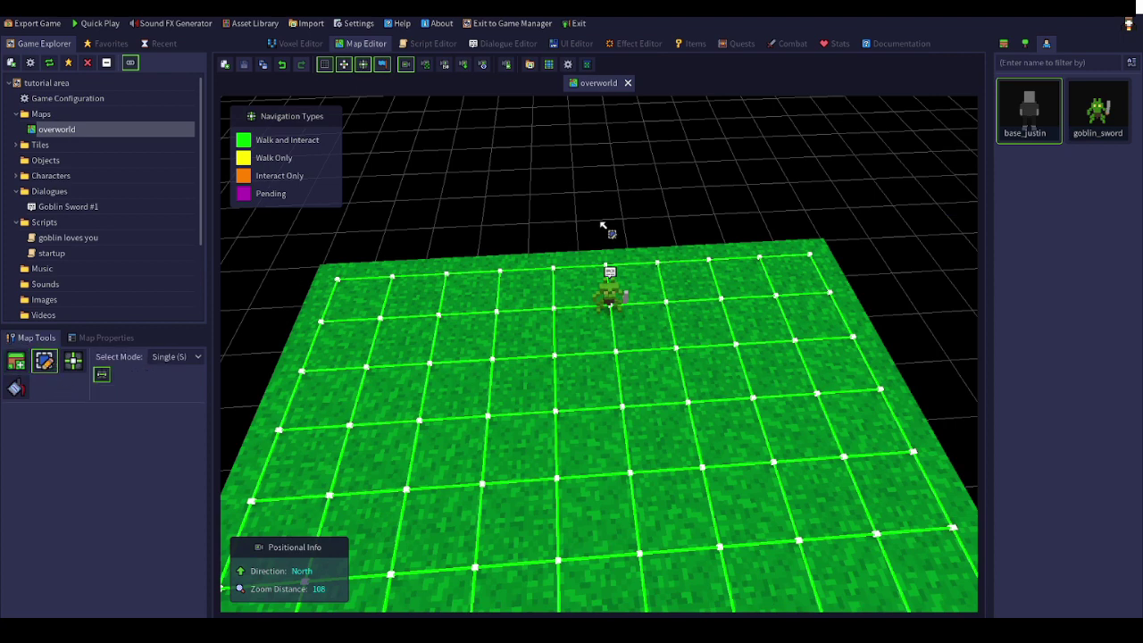
scroll(603, 226, "up", 3)
scroll(607, 241, "down", 4)
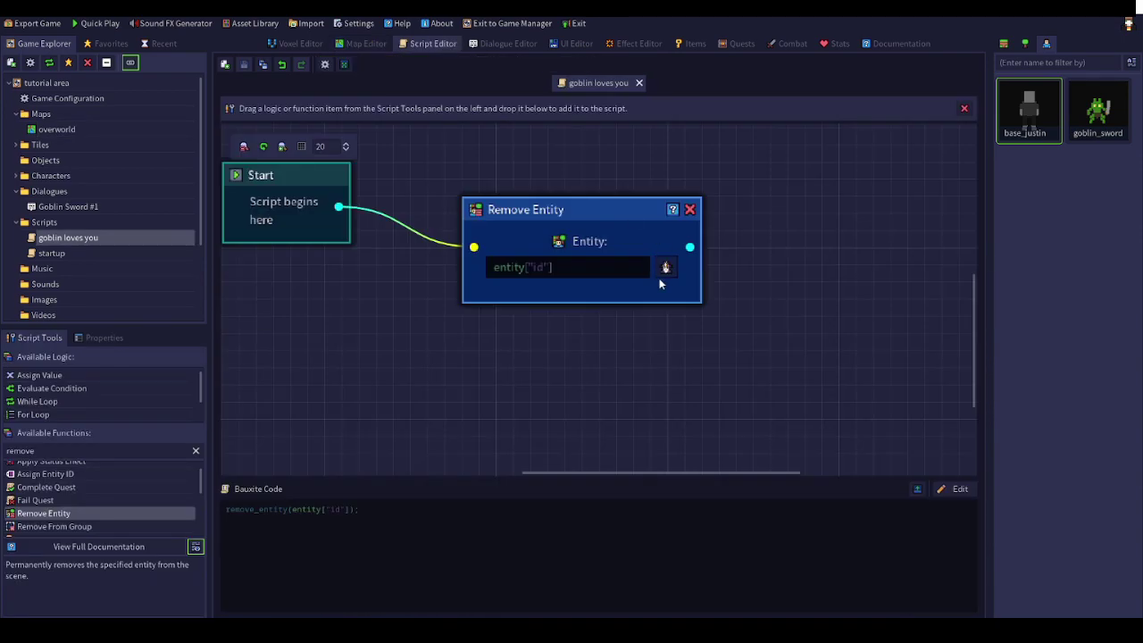
left_click(667, 265)
left_click(715, 213)
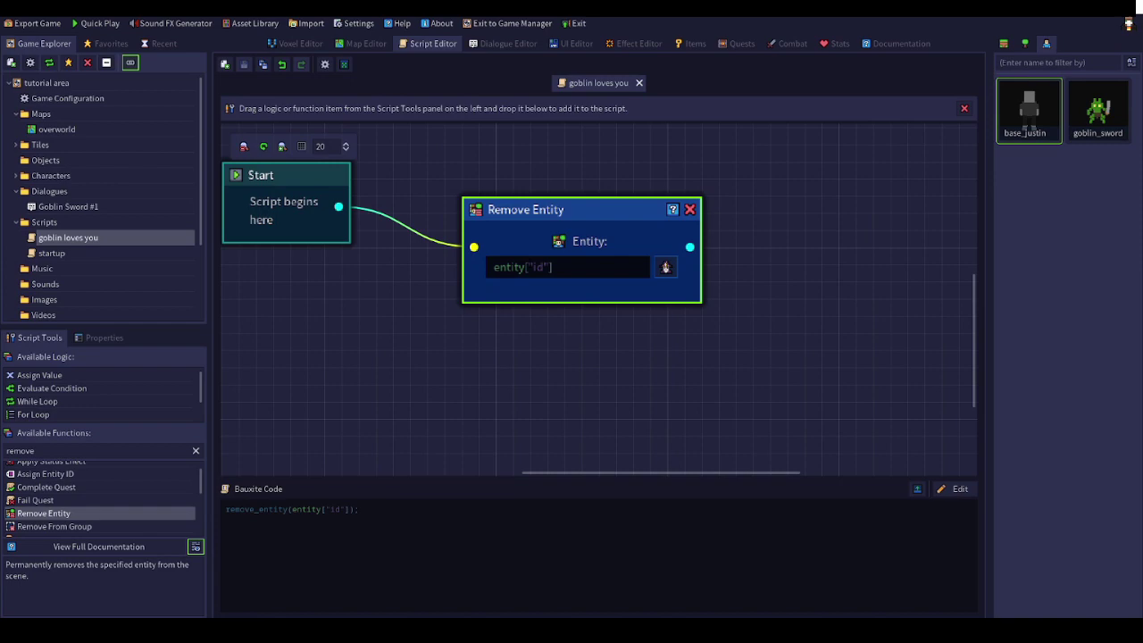
Select the goblin on the overworld map and show its Entity Properties
left_click(362, 43)
scroll(619, 296, "up", 4)
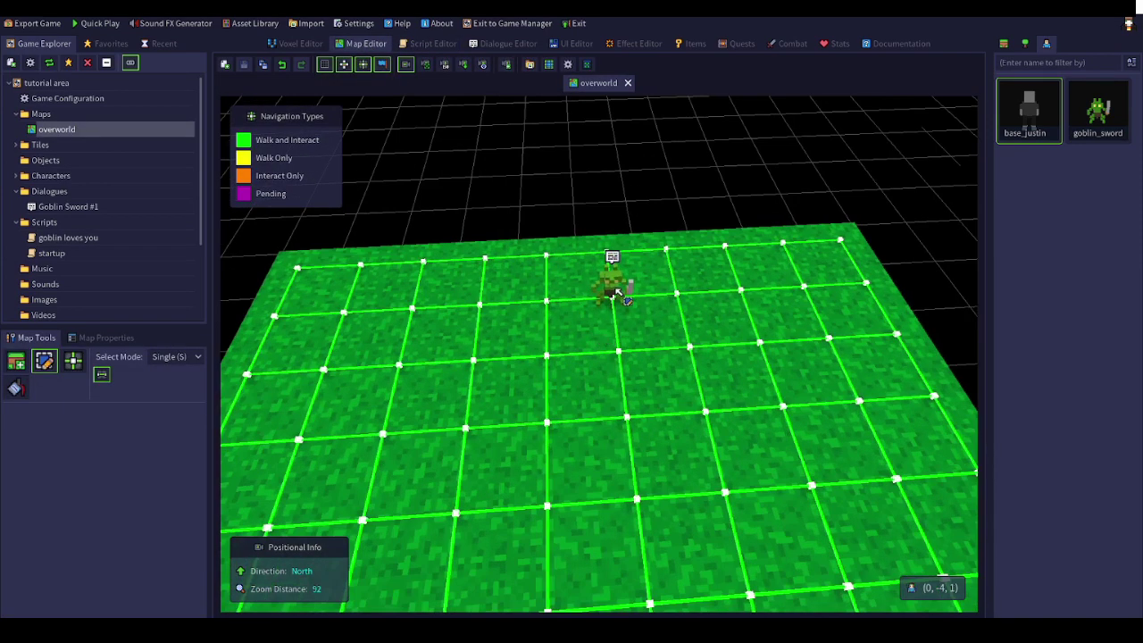
left_click(618, 296)
middle_click_drag(530, 260, 578, 284)
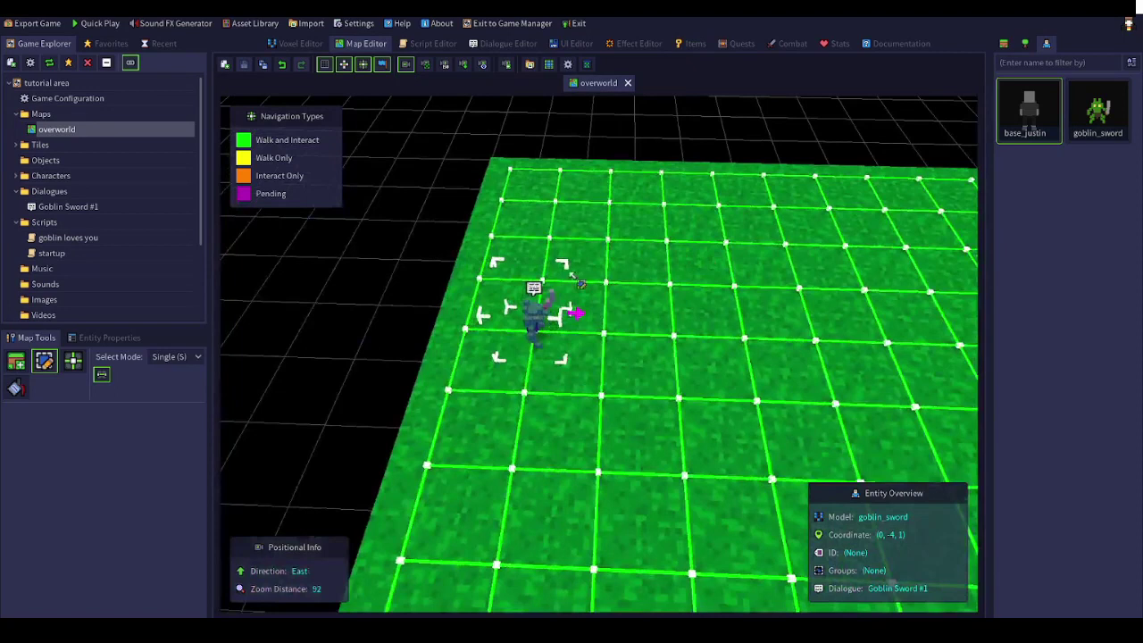
left_click(100, 339)
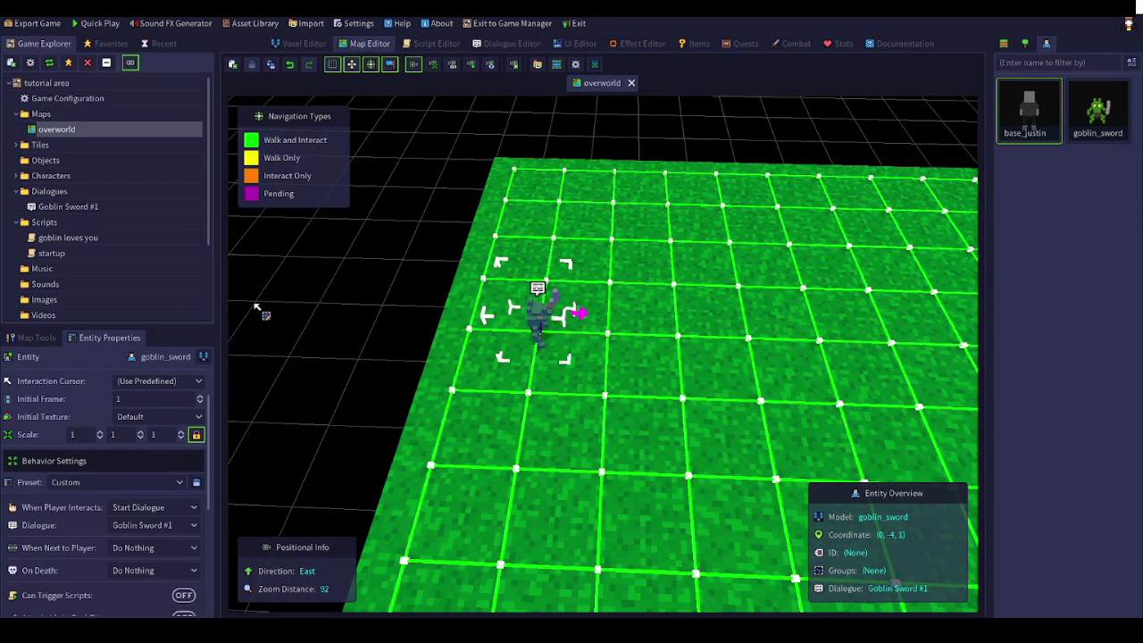
scroll(149, 470, "up", 1)
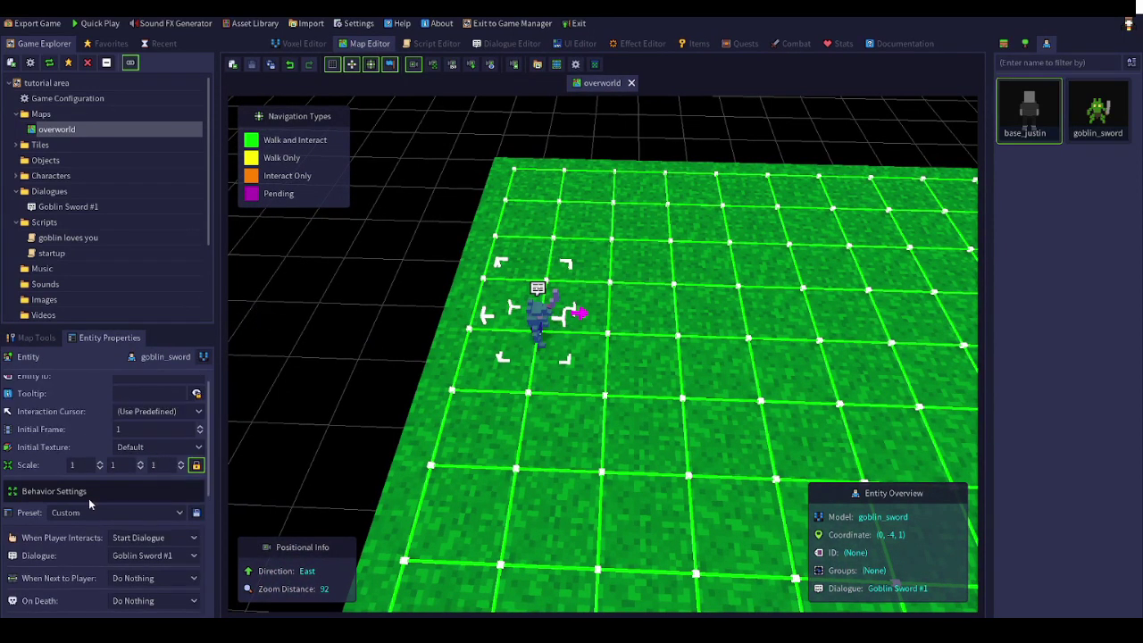
scroll(85, 509, "down", 2)
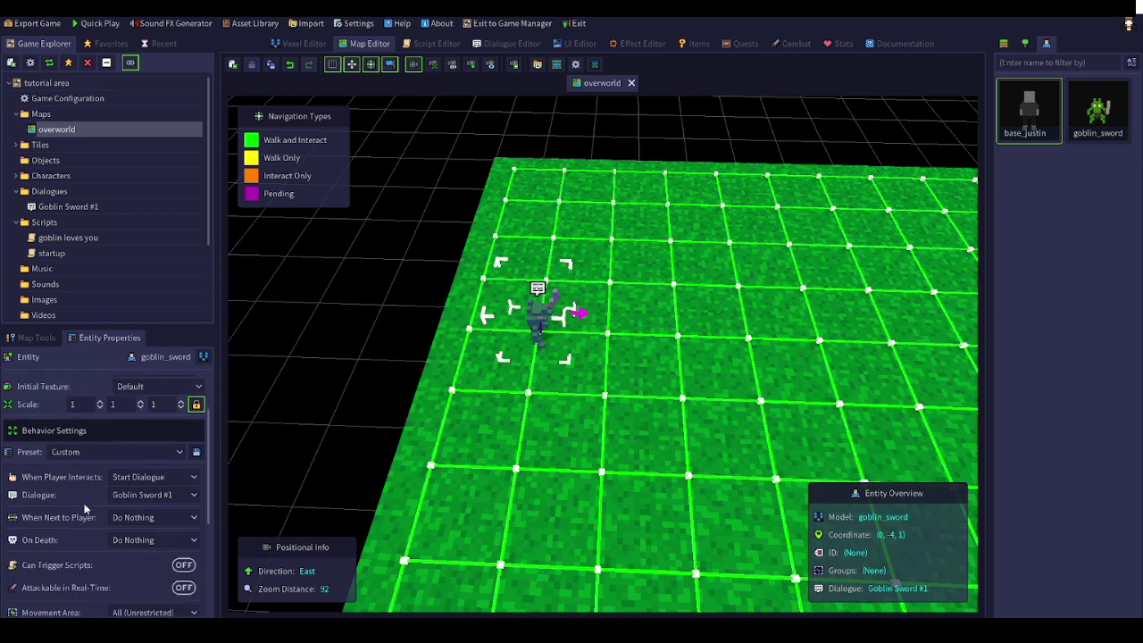
scroll(85, 502, "up", 2)
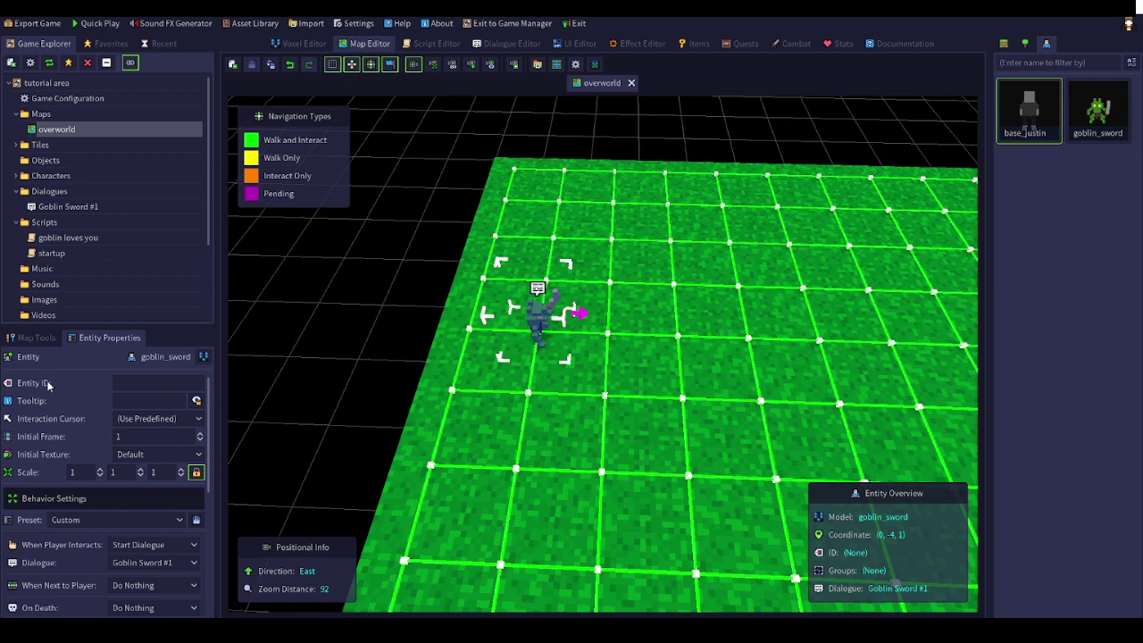
left_click(36, 338)
left_click(109, 337)
Enter love123 as the goblin's Entity ID and save the map
left_click(146, 383)
type("love123")
left_click(327, 319)
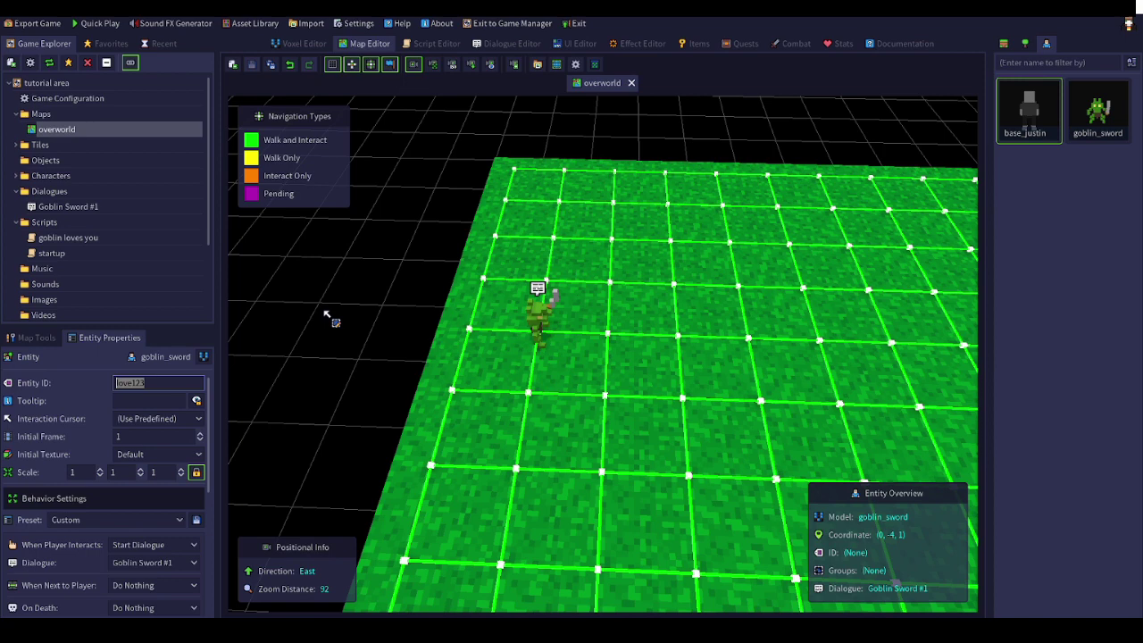
left_click(252, 67)
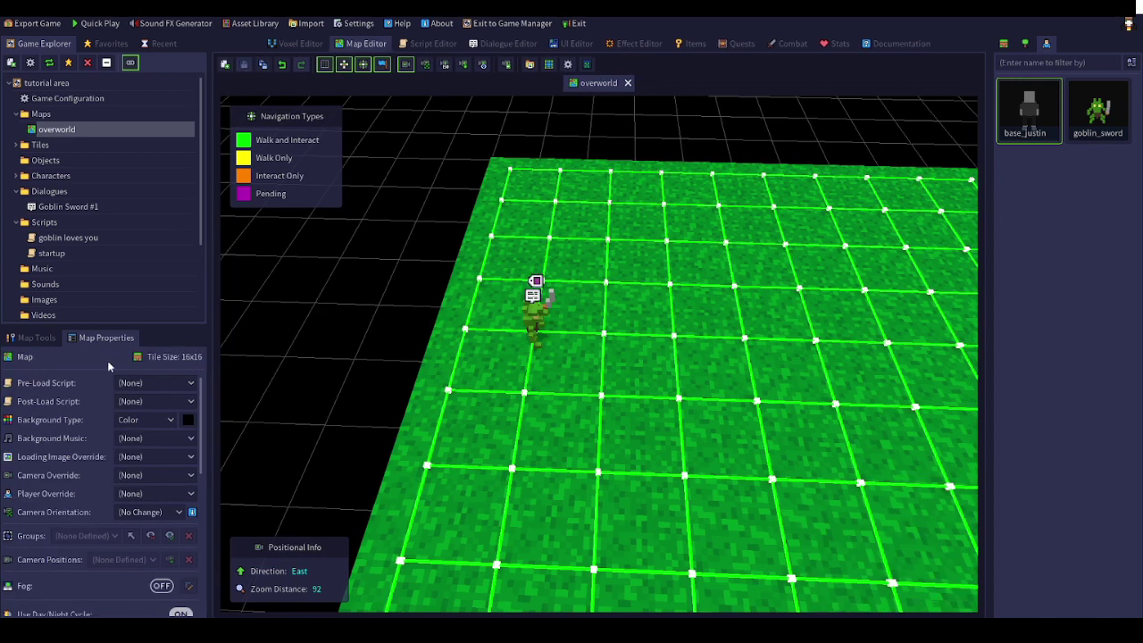
Change the Remove Entity target's ID to love123, giving entity("love123")
left_click(432, 43)
left_click(665, 267)
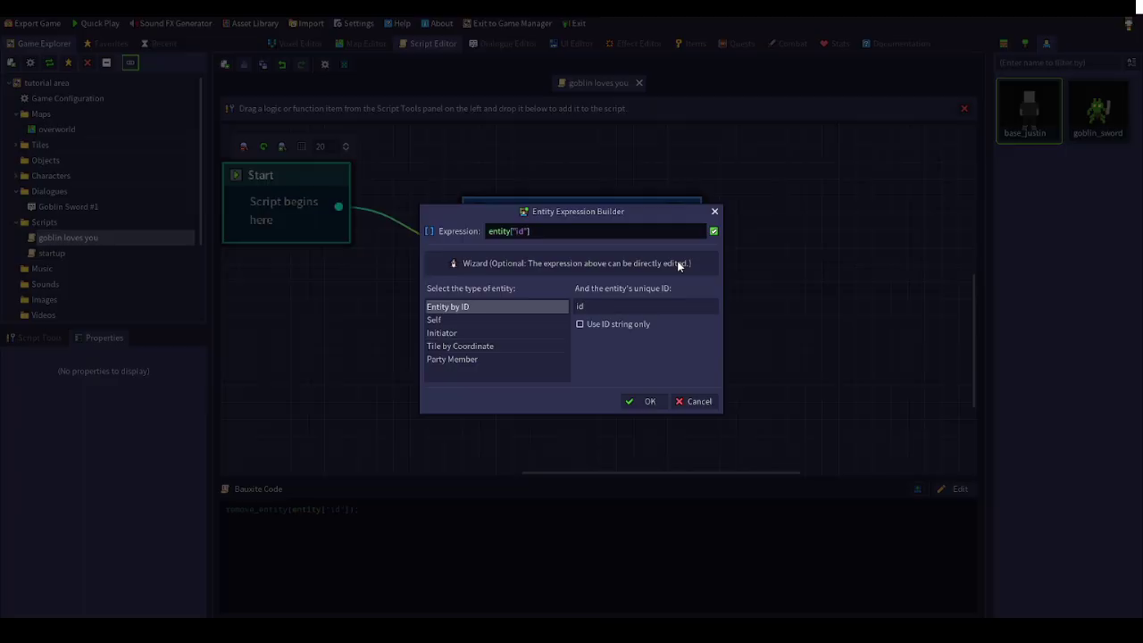
left_click(719, 212)
left_click(664, 268)
left_click(573, 310)
key("BackSpace")
key("BackSpace")
type("love123")
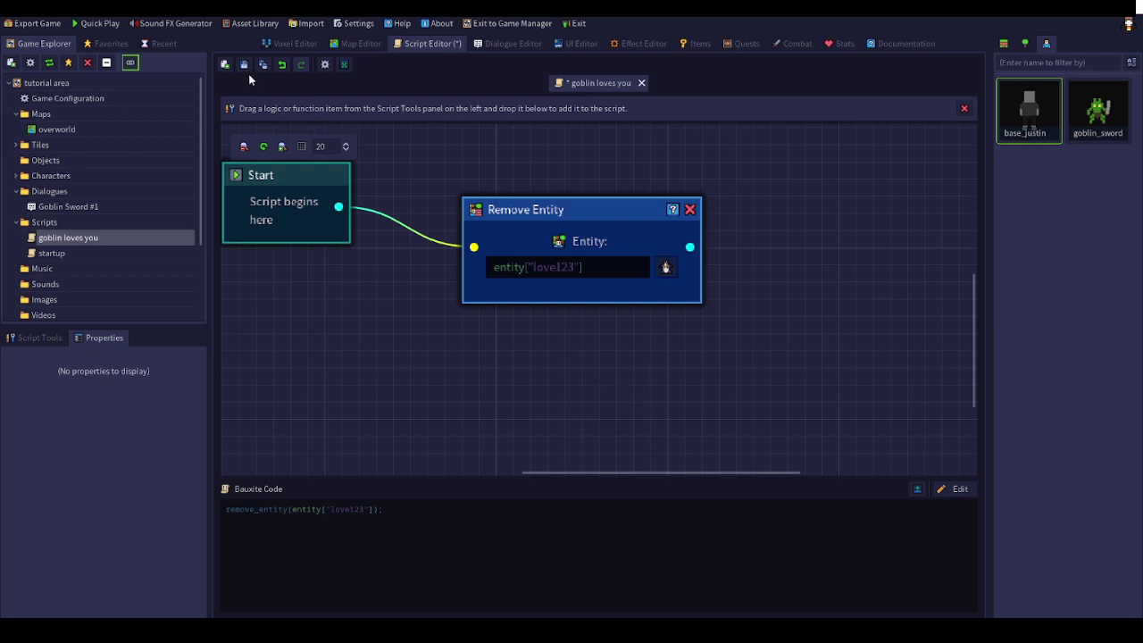
Save the goblin loves you script
left_click(247, 66)
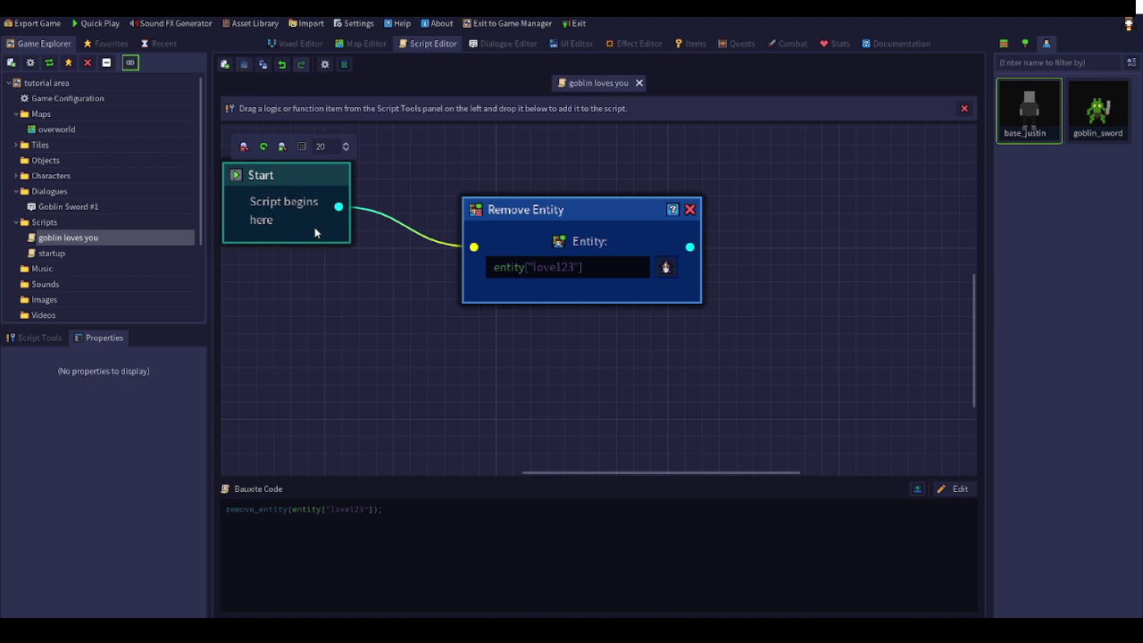
left_click(512, 44)
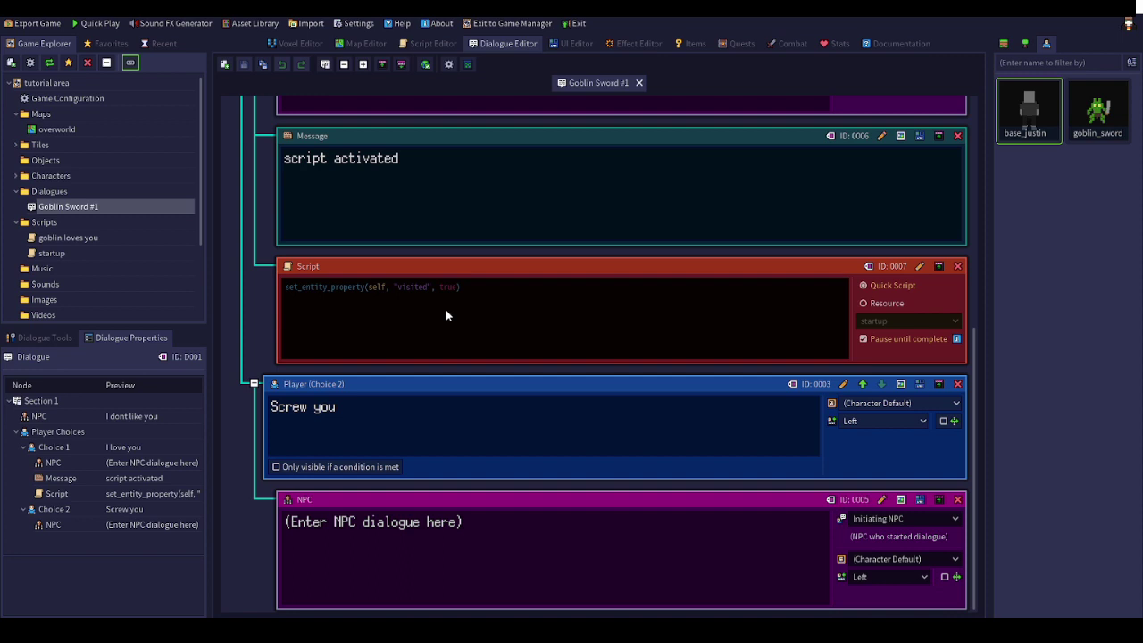
left_click(429, 44)
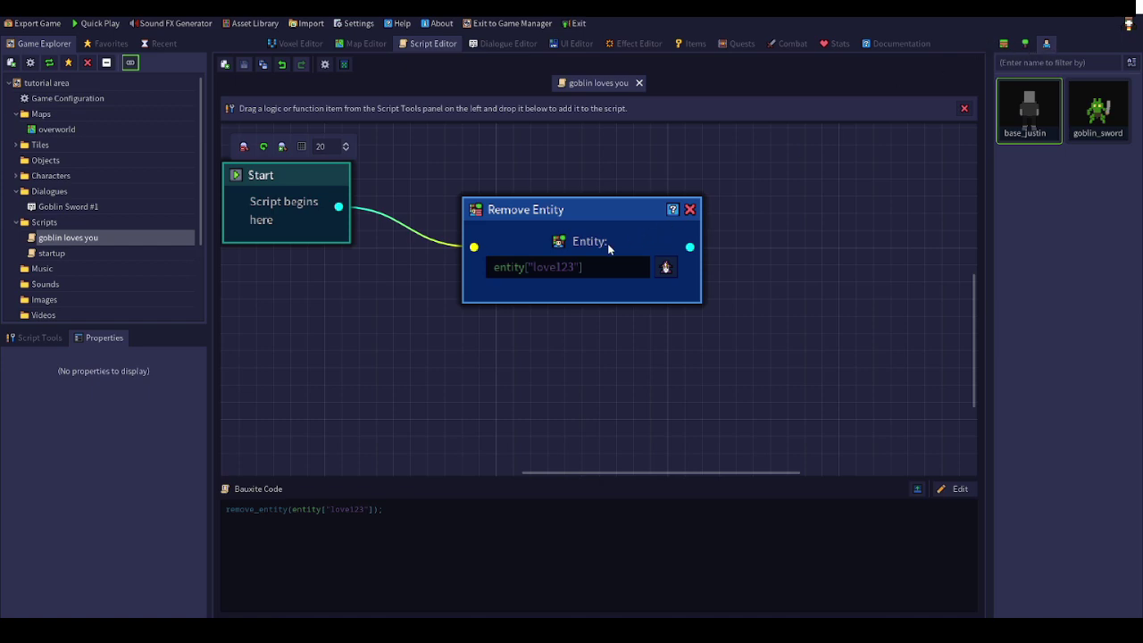
scroll(607, 248, "down", 1)
scroll(607, 248, "up", 1)
Verify the goblin's entity ID on the overworld map
left_click(367, 44)
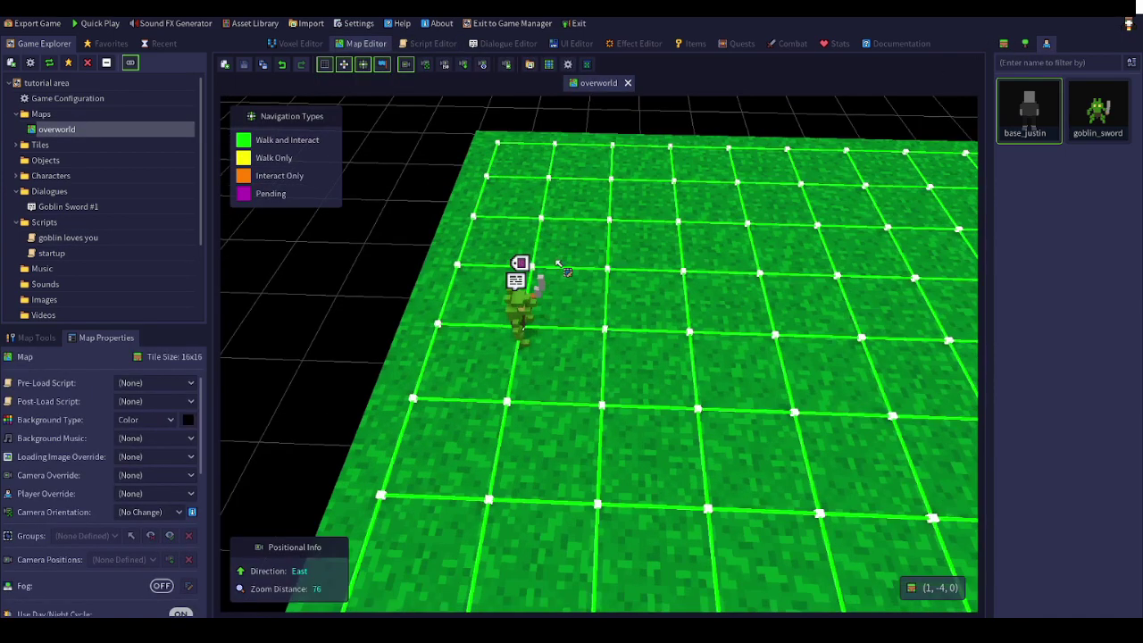
left_click(525, 303)
left_click(366, 330)
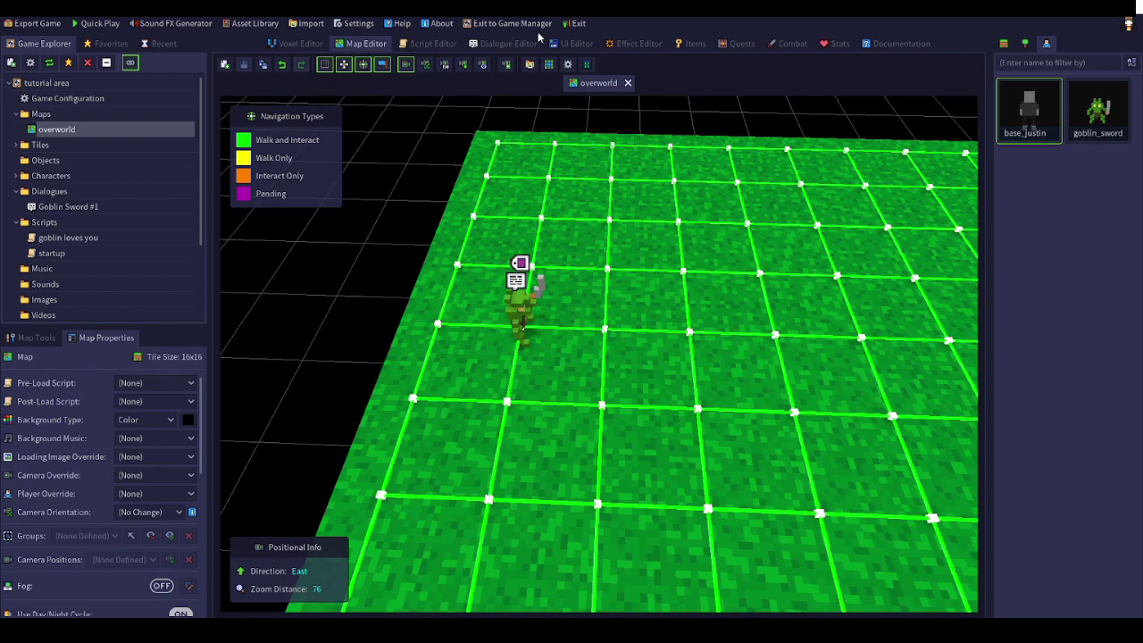
left_click(433, 44)
left_click(503, 44)
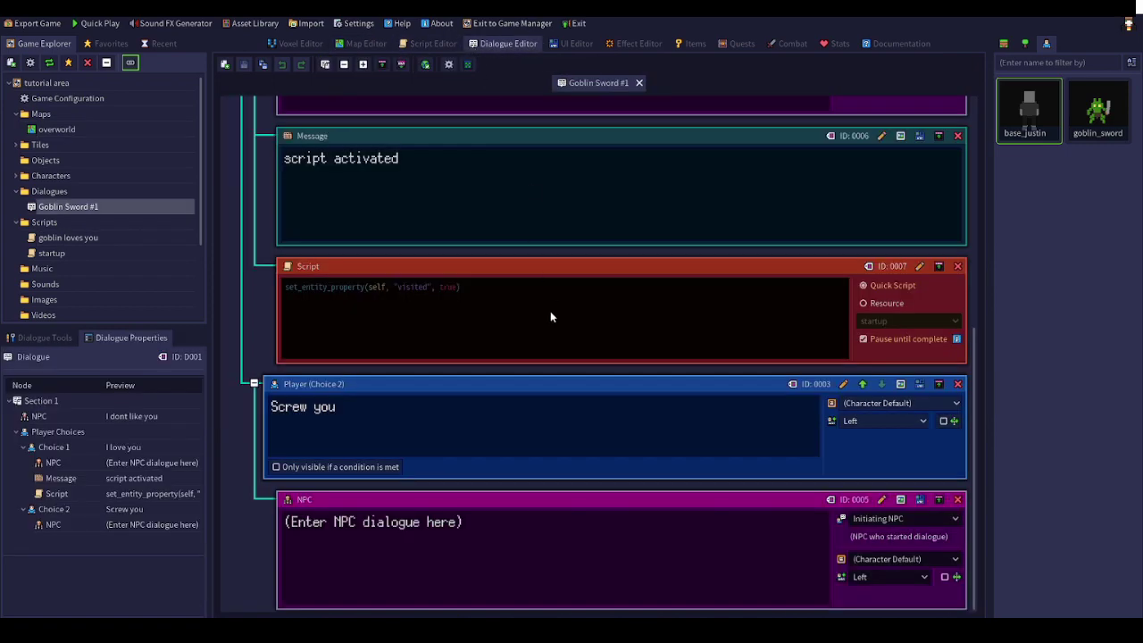
scroll(538, 324, "up", 5)
scroll(396, 262, "down", 5)
Set the Script node to Resource 'goblin loves you', uncheck Pause until complete, and save
left_click(874, 308)
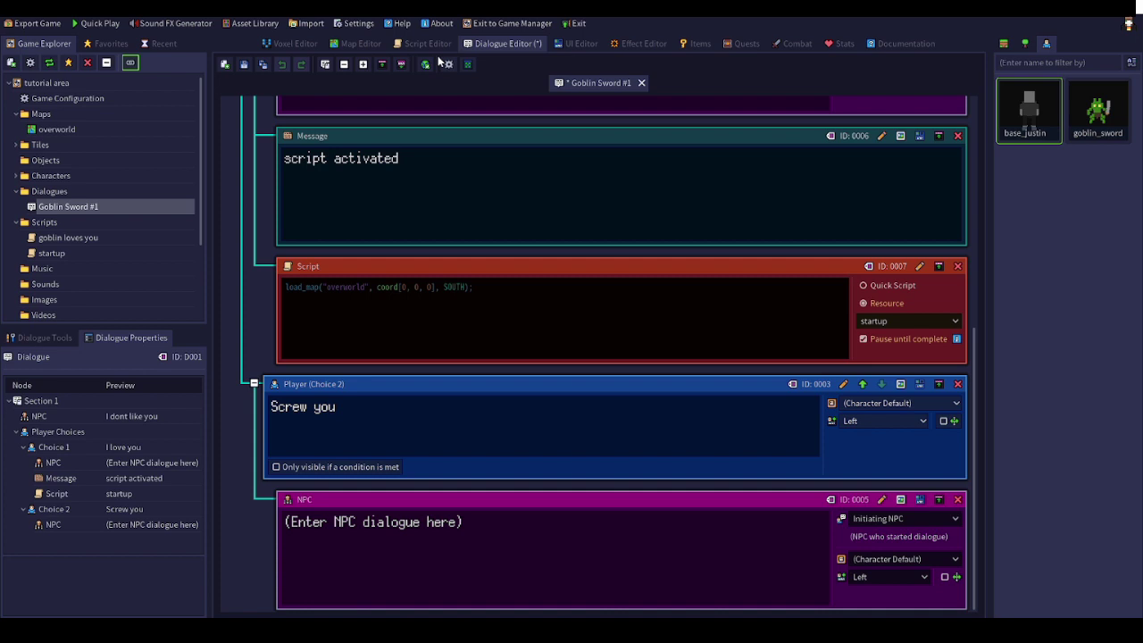
left_click(896, 319)
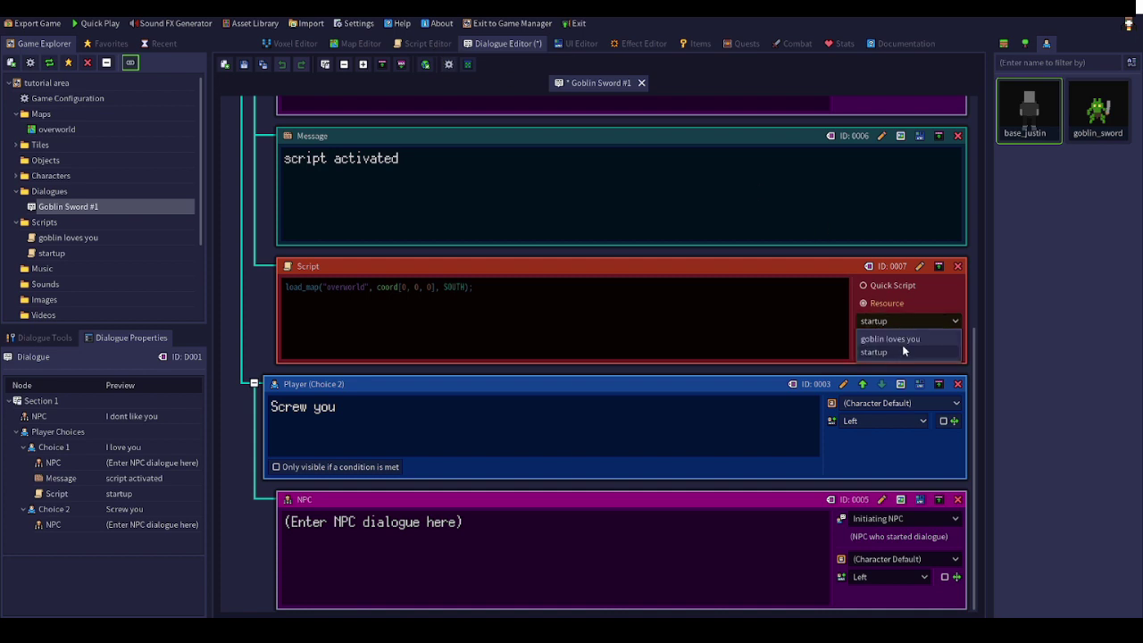
left_click(903, 340)
left_click(427, 43)
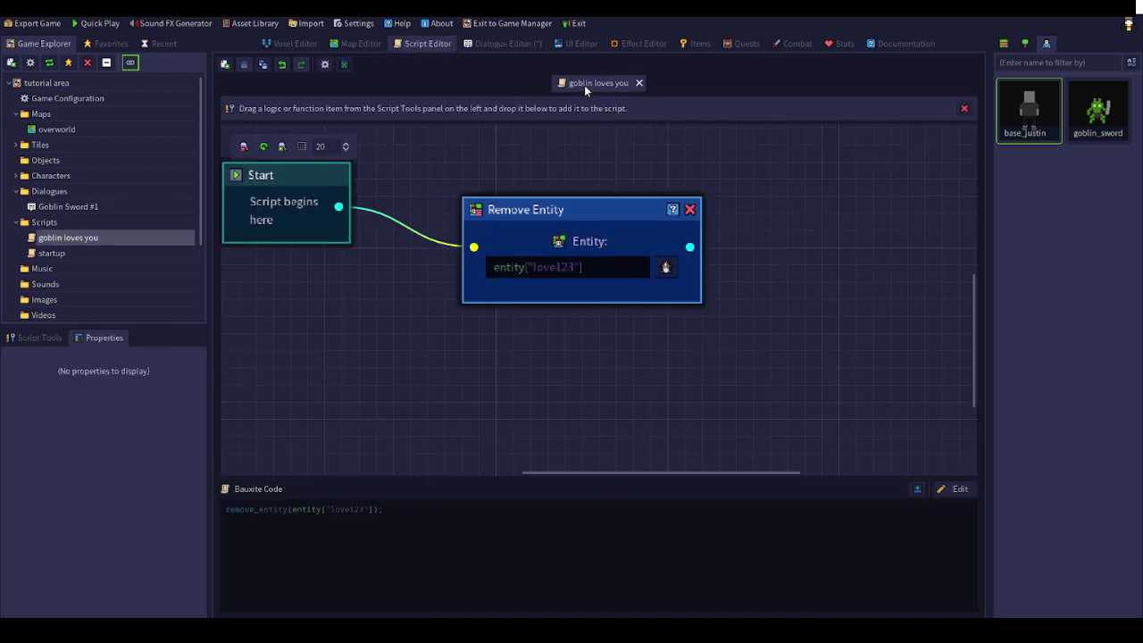
left_click(504, 43)
left_click(242, 65)
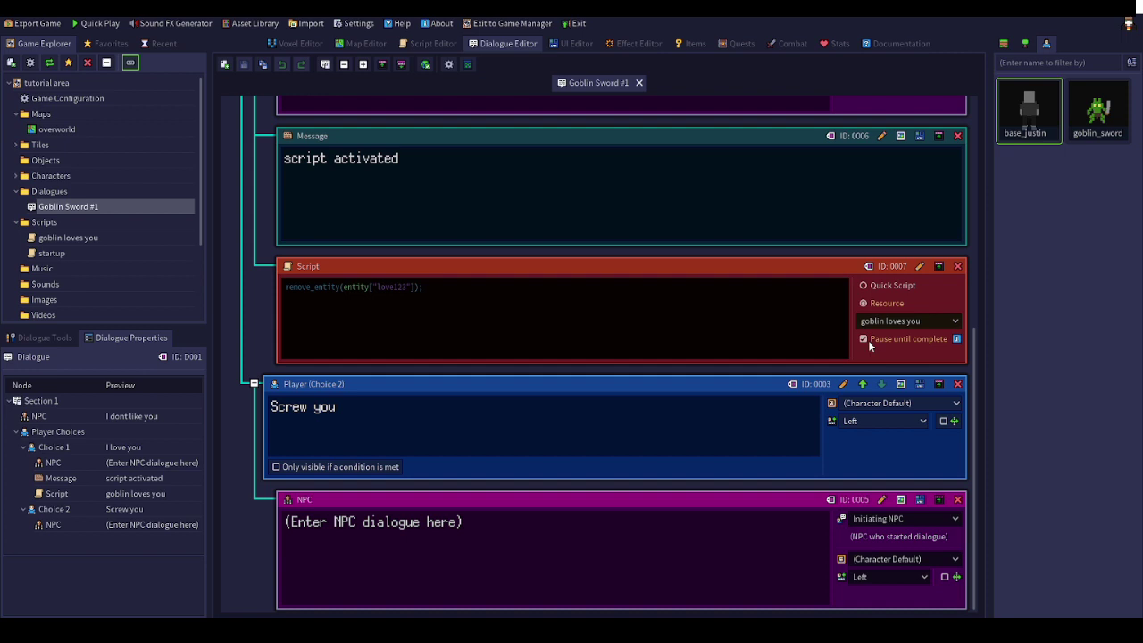
left_click(866, 339)
left_click(244, 66)
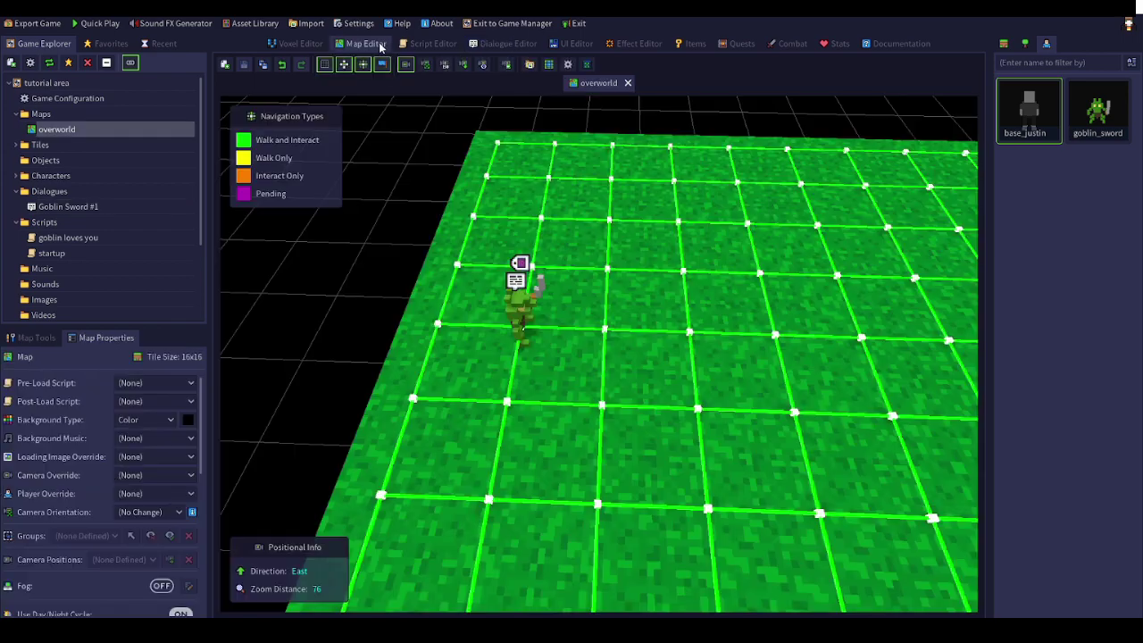
Quick Play, walk to the goblin with W, and choose '1) I love you'
left_click(371, 43)
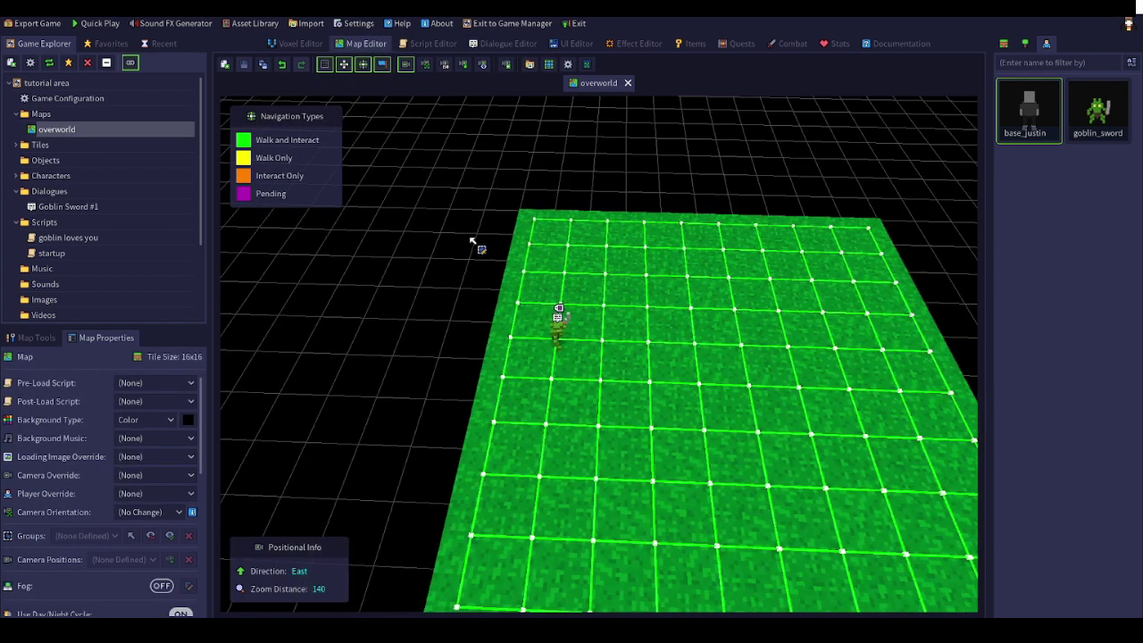
middle_click_drag(475, 244, 523, 220)
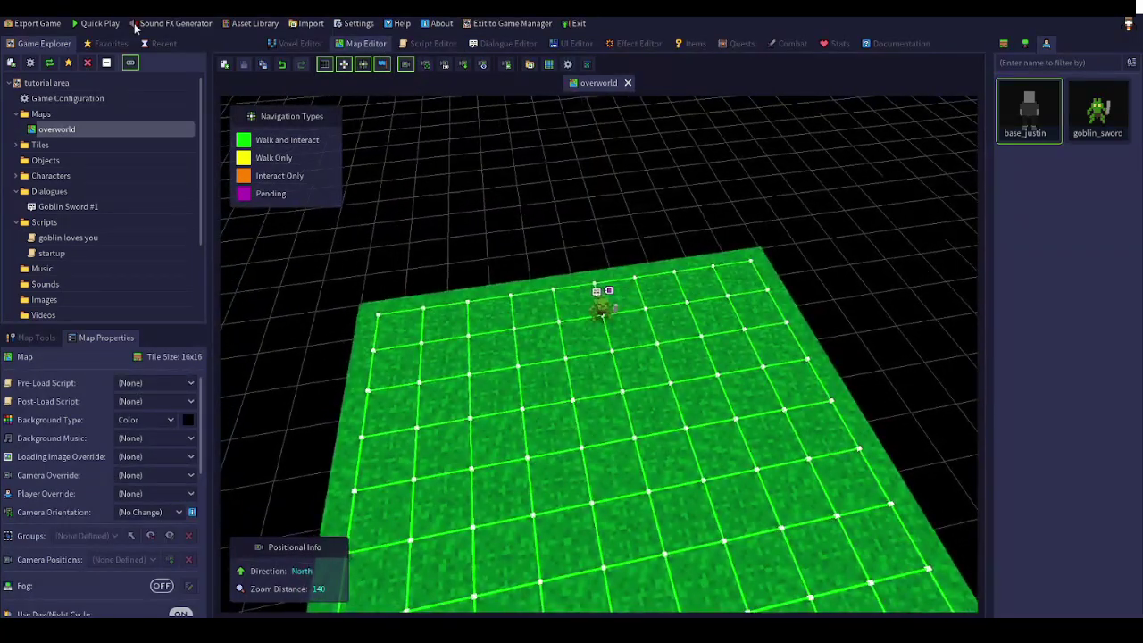
left_click(114, 26)
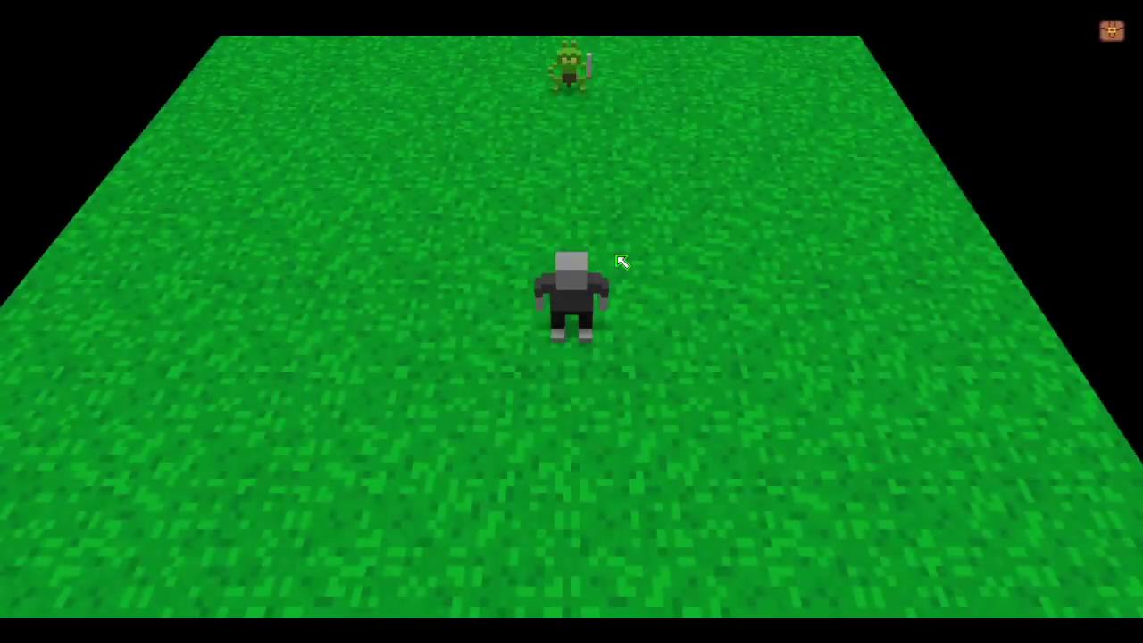
key("w")
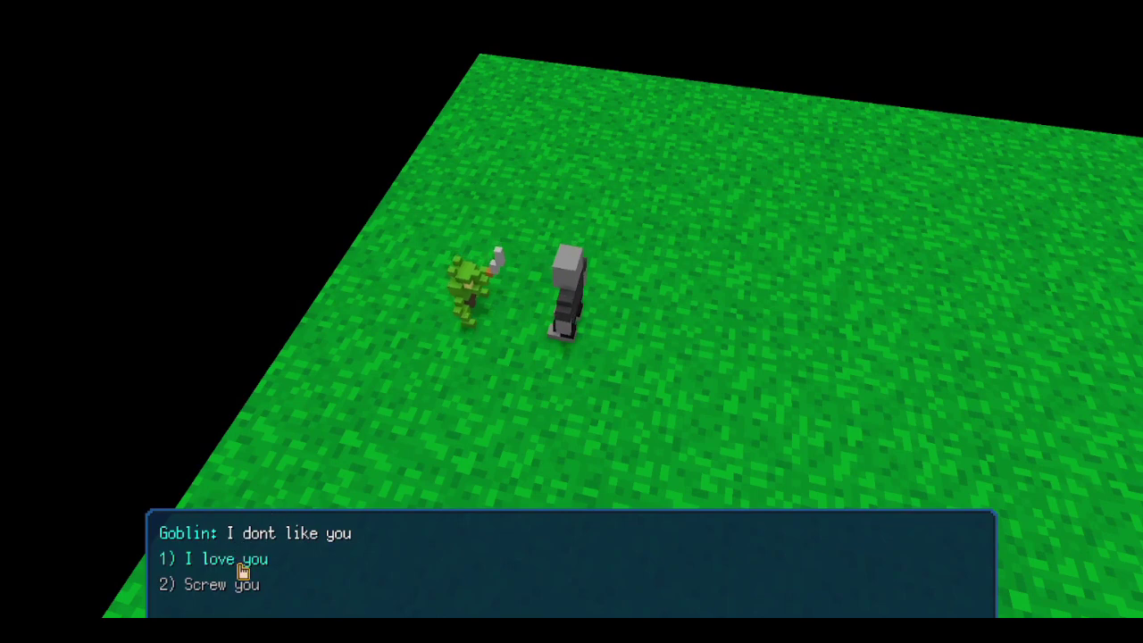
left_click(242, 570)
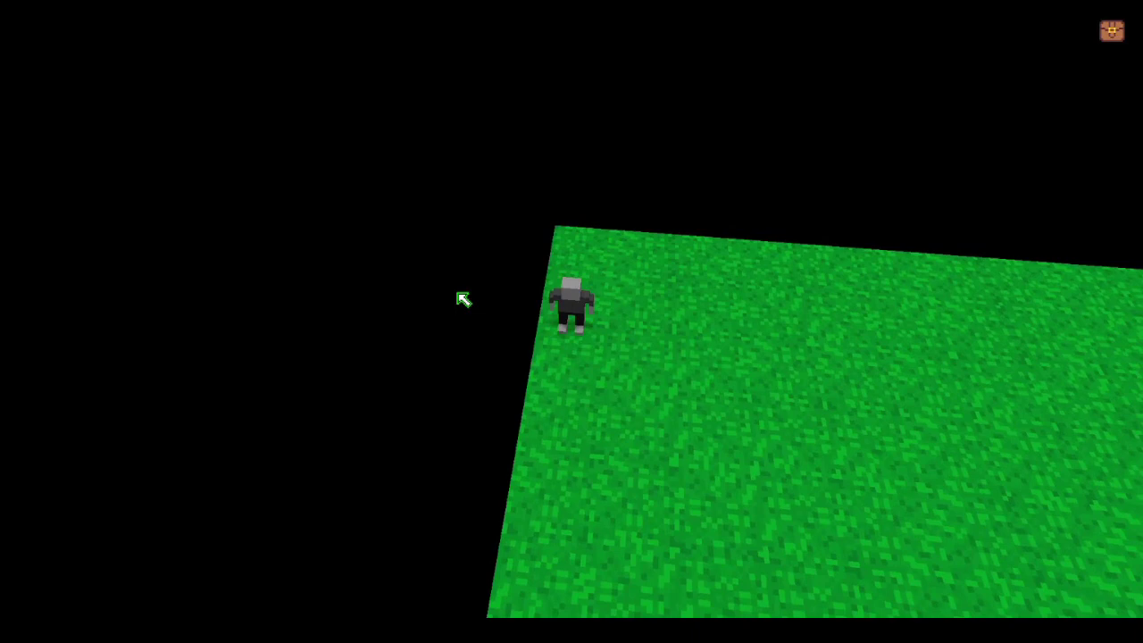
left_click_drag(463, 299, 715, 313)
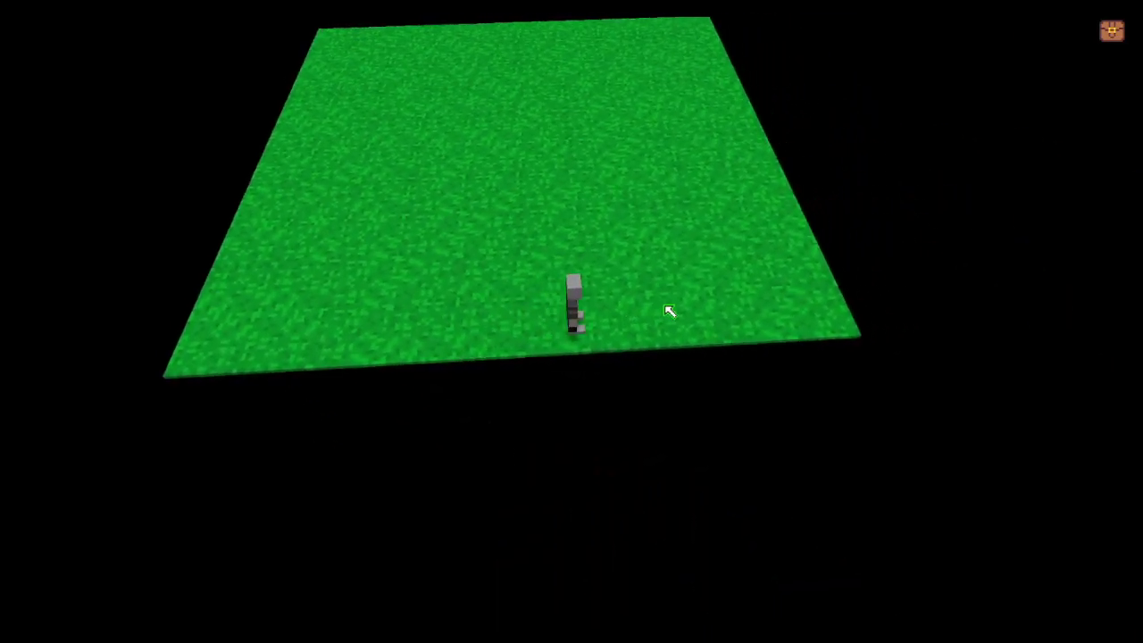